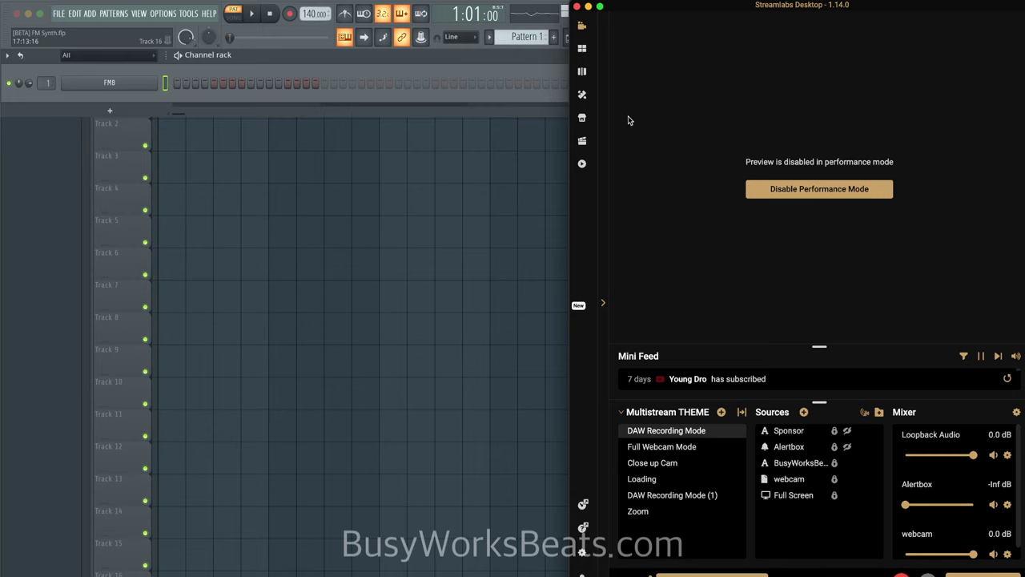
# - Open the FM8 channel's piano roll, preview a generated four-chord progression in A Major with one-bar chords, and accept it
pyautogui.click(588, 6)
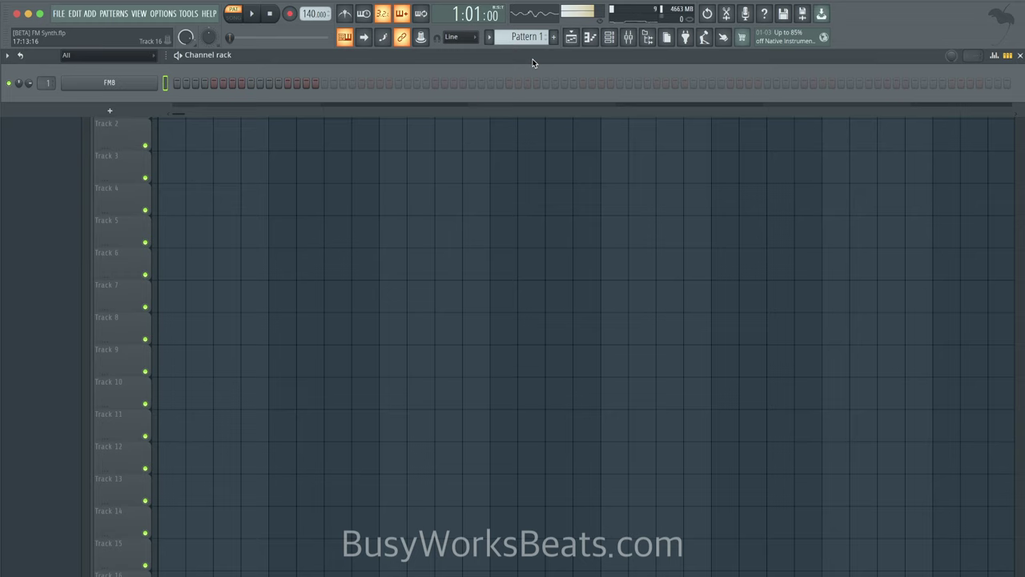
pyautogui.click(345, 14)
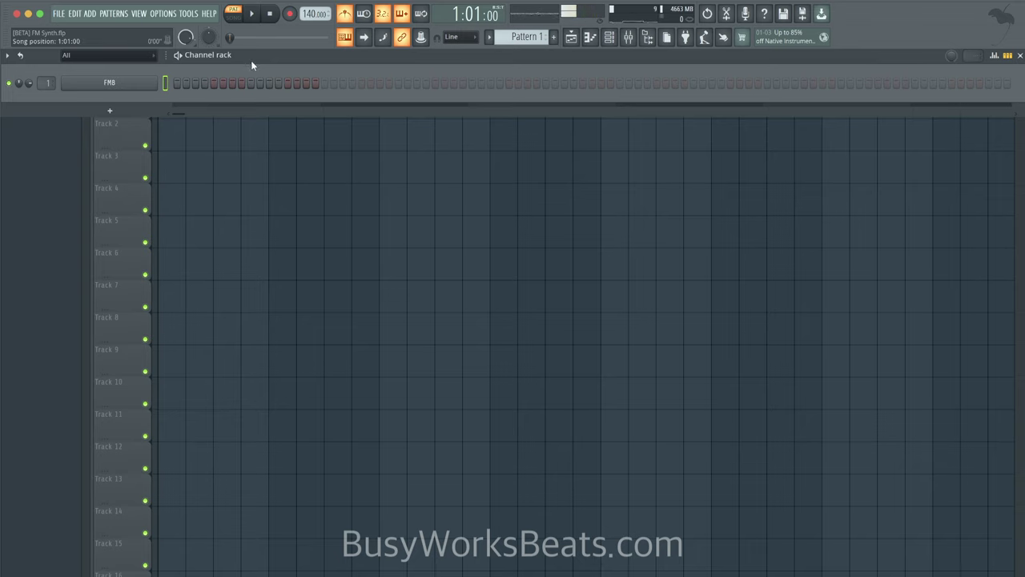
pyautogui.rightClick(146, 83)
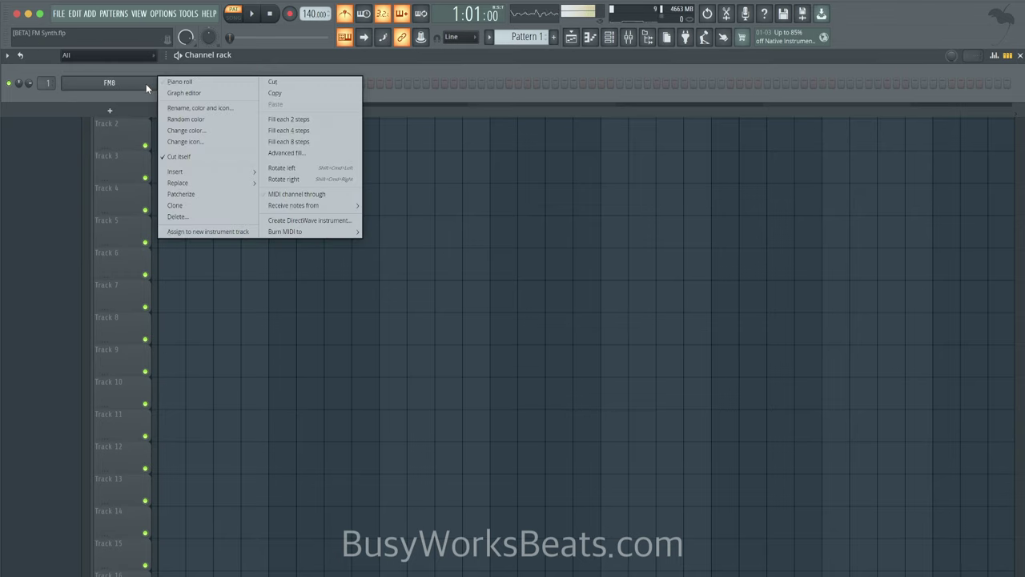
pyautogui.click(210, 83)
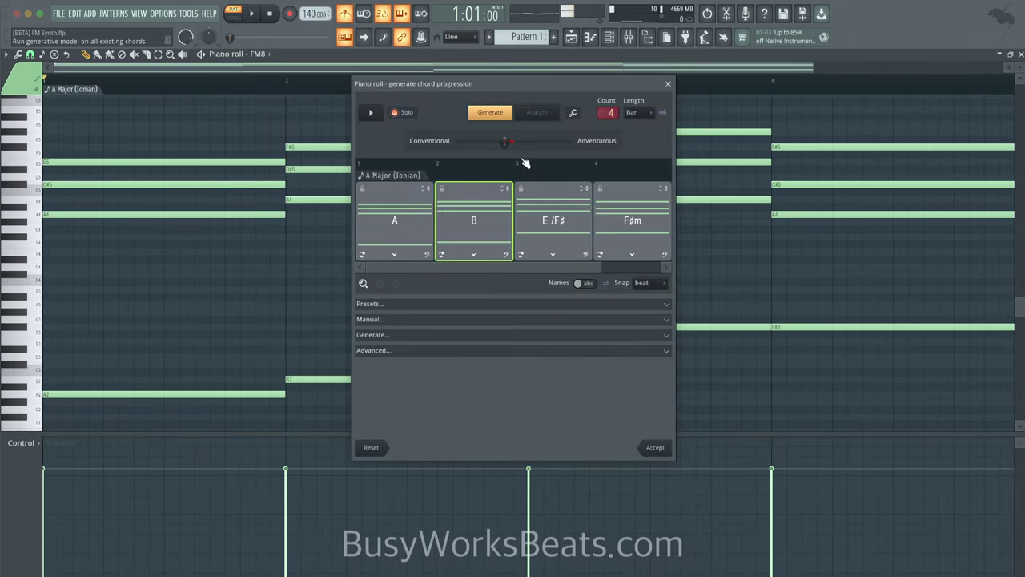
pyautogui.press('space')
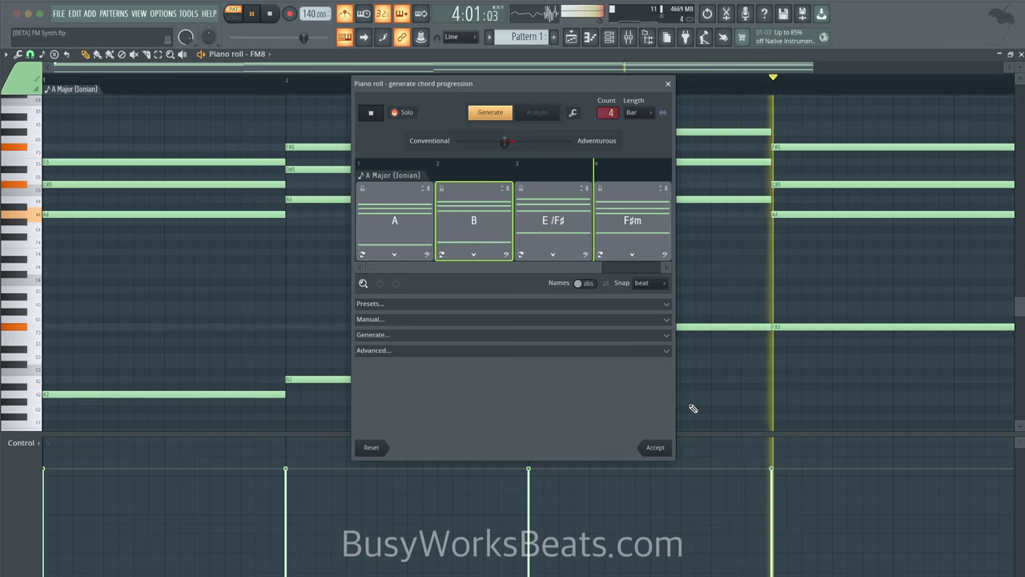
pyautogui.click(657, 447)
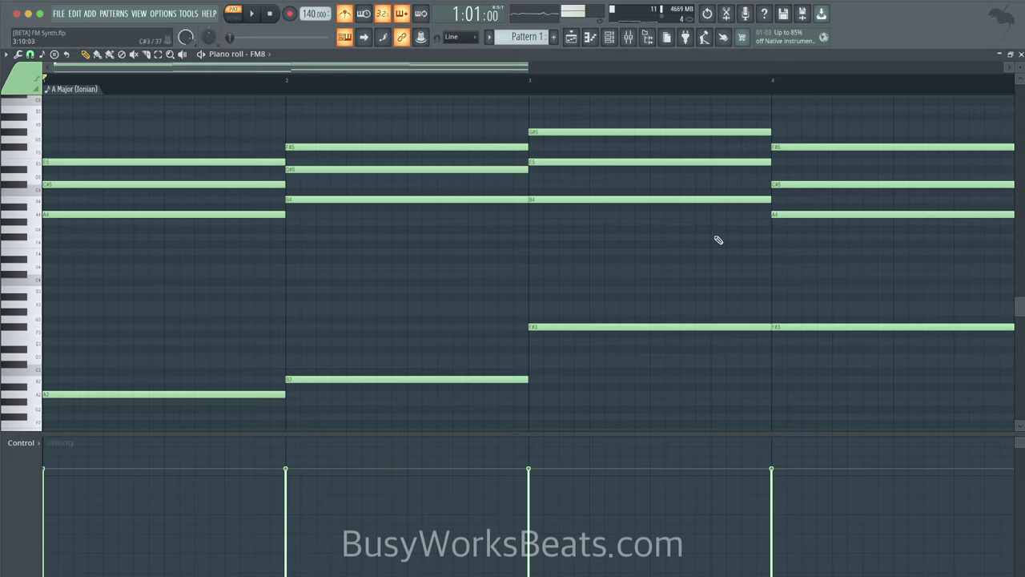
# - Close the piano roll and open the FM8 synth on operator E's settings
pyautogui.click(1019, 54)
pyautogui.click(112, 82)
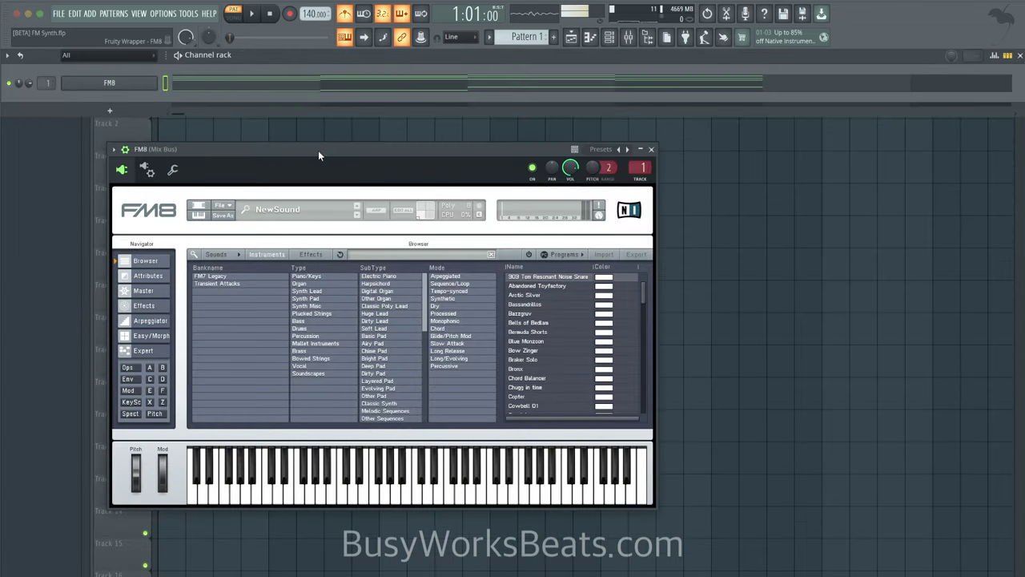
pyautogui.moveTo(318, 150); pyautogui.dragTo(311, 103)
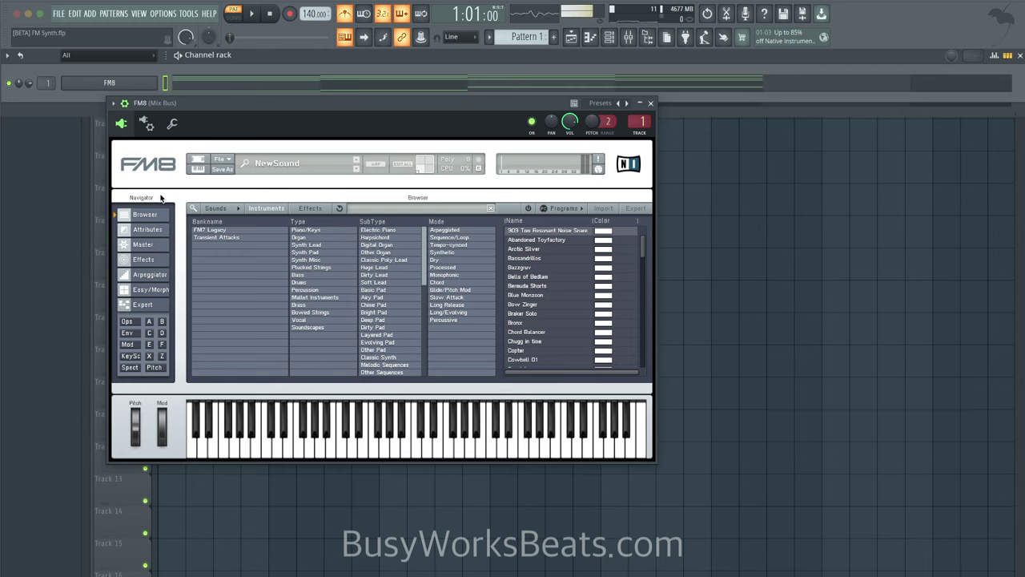
pyautogui.click(149, 344)
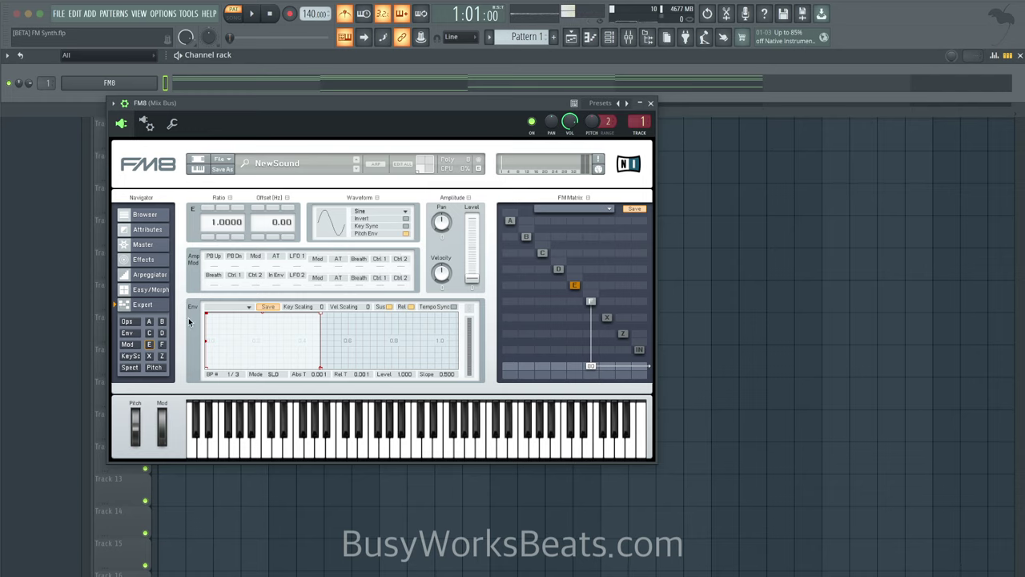
pyautogui.moveTo(363, 105); pyautogui.dragTo(343, 105)
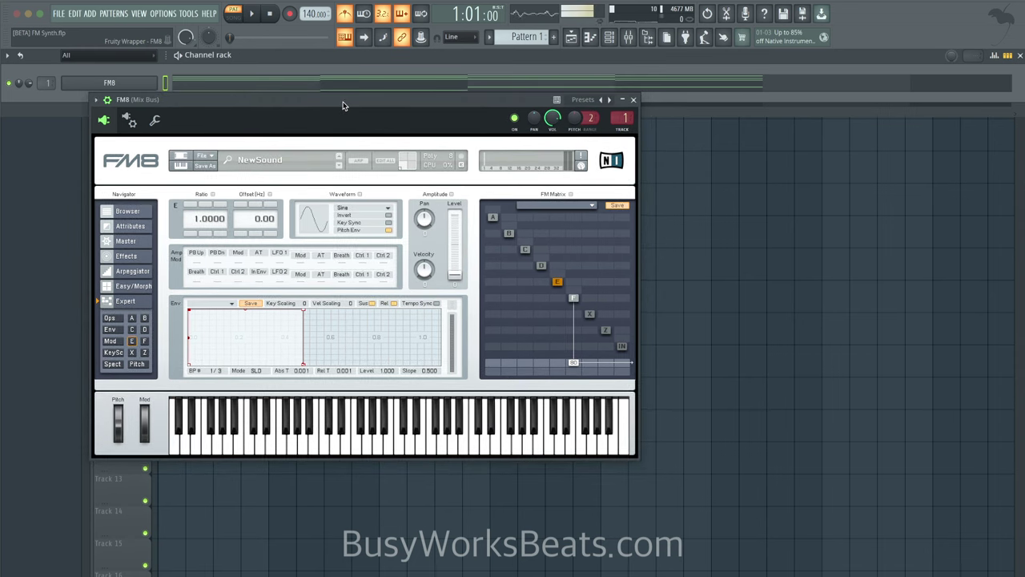
# - Turn on operator E in the FM matrix, select operator F to audition the pattern, and switch off the metronome
pyautogui.click(574, 298)
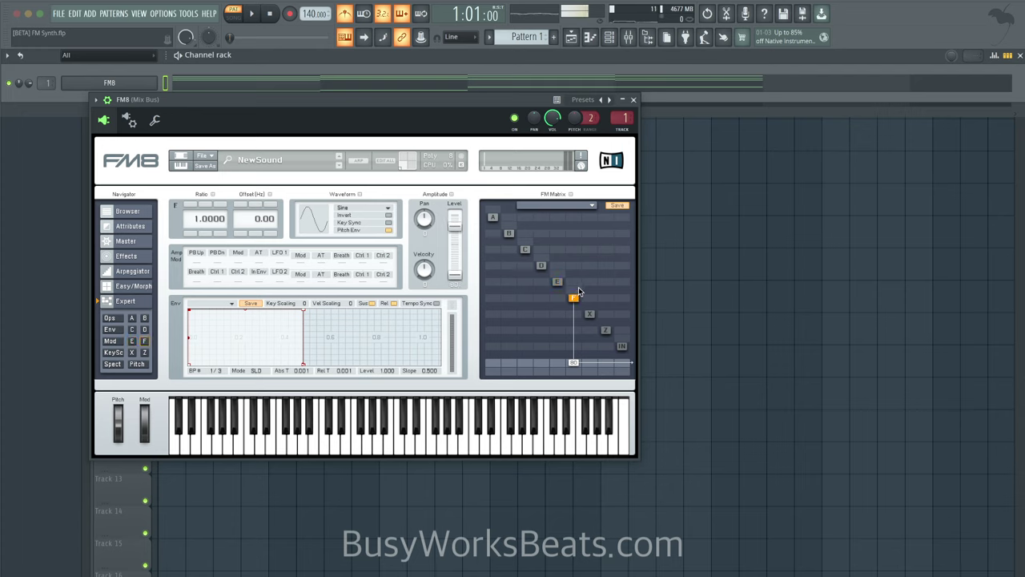
pyautogui.click(557, 284)
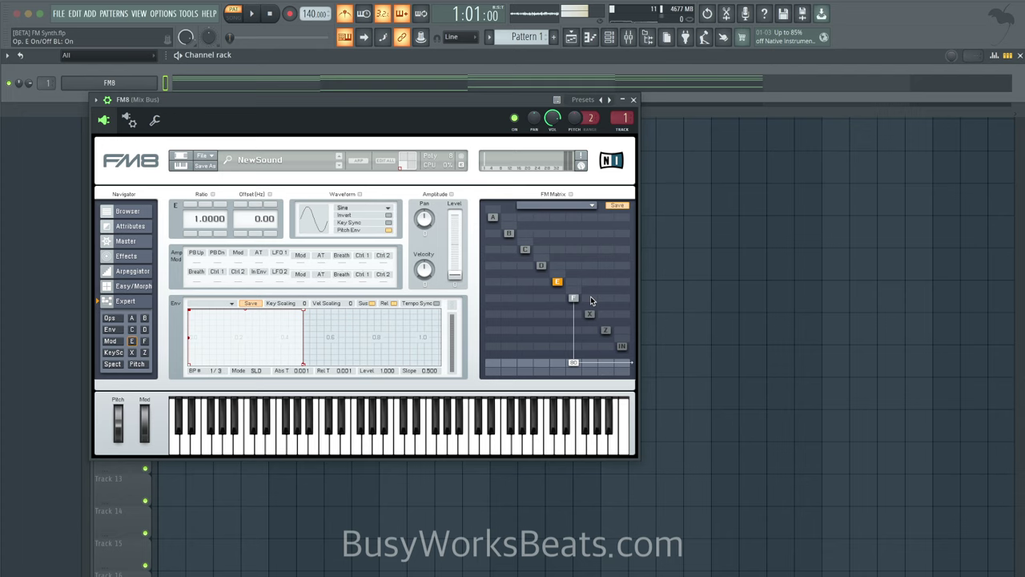
pyautogui.click(574, 299)
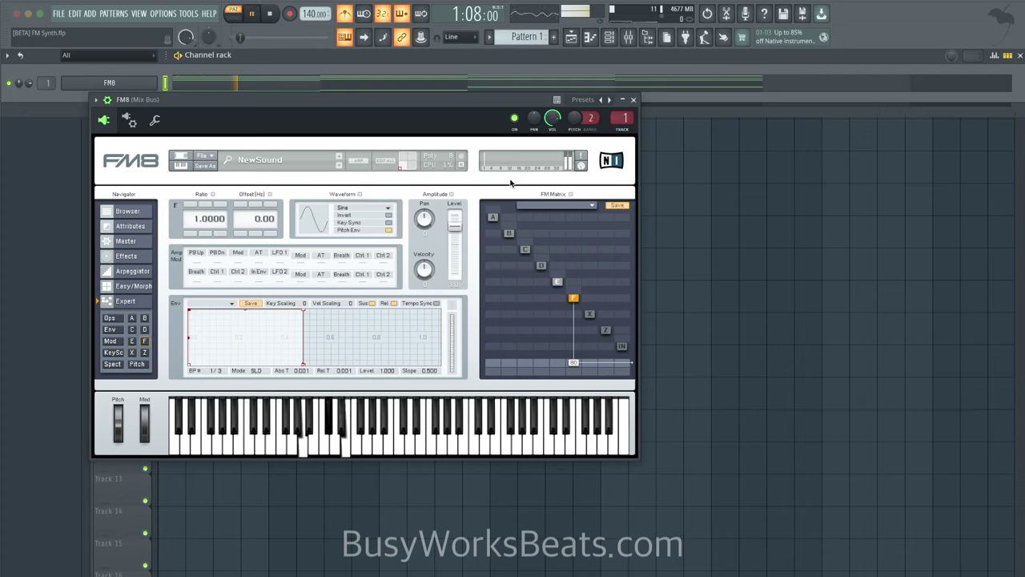
pyautogui.click(345, 14)
# - Route operator E into operator F in the FM matrix with a modulation amount of 42 while auditioning the pattern
pyautogui.click(557, 282)
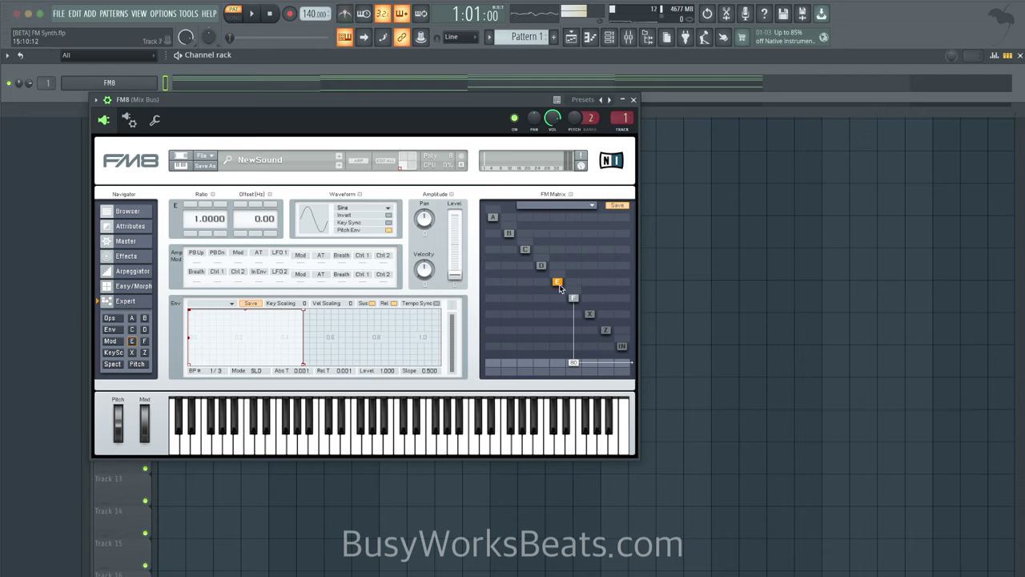
pyautogui.press('space')
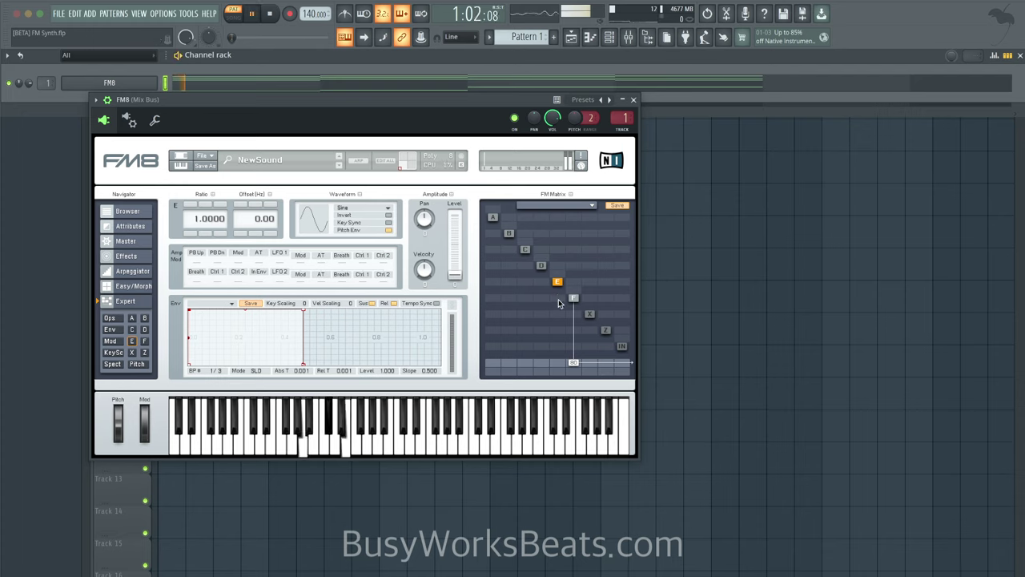
pyautogui.moveTo(559, 297); pyautogui.dragTo(558, 295)
pyautogui.press('space')
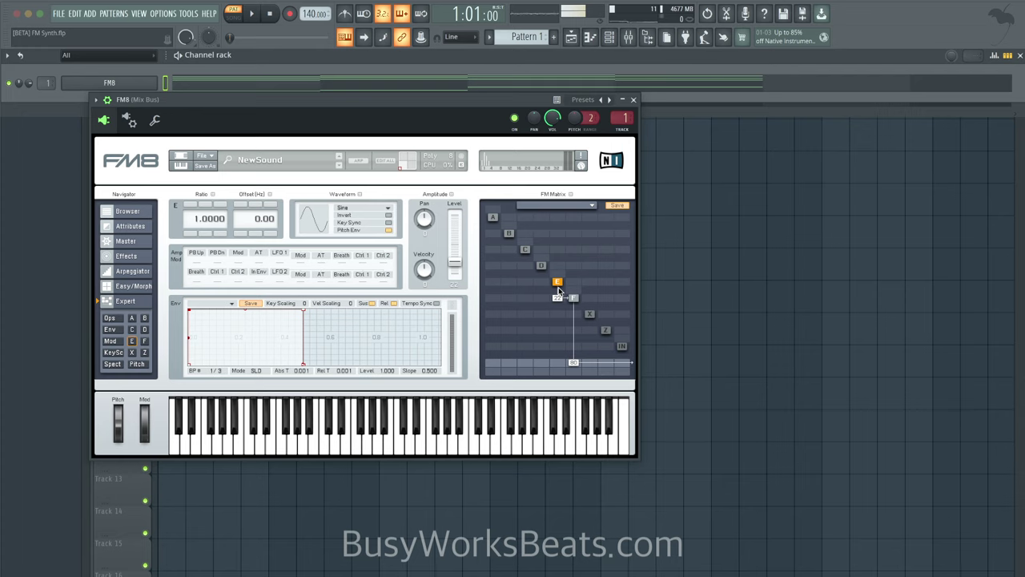
pyautogui.moveTo(559, 301); pyautogui.dragTo(559, 294)
pyautogui.moveTo(558, 296); pyautogui.dragTo(559, 298)
pyautogui.press('space')
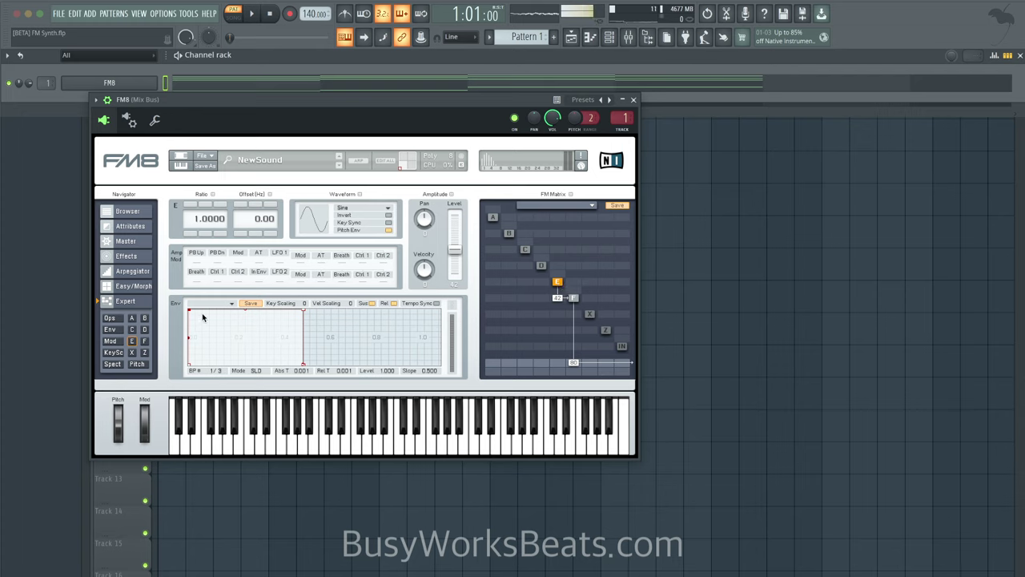
# - Try a slow attack on operator E's envelope, lengthening it to about 0.94 while the pattern plays
pyautogui.moveTo(189, 312); pyautogui.dragTo(303, 288)
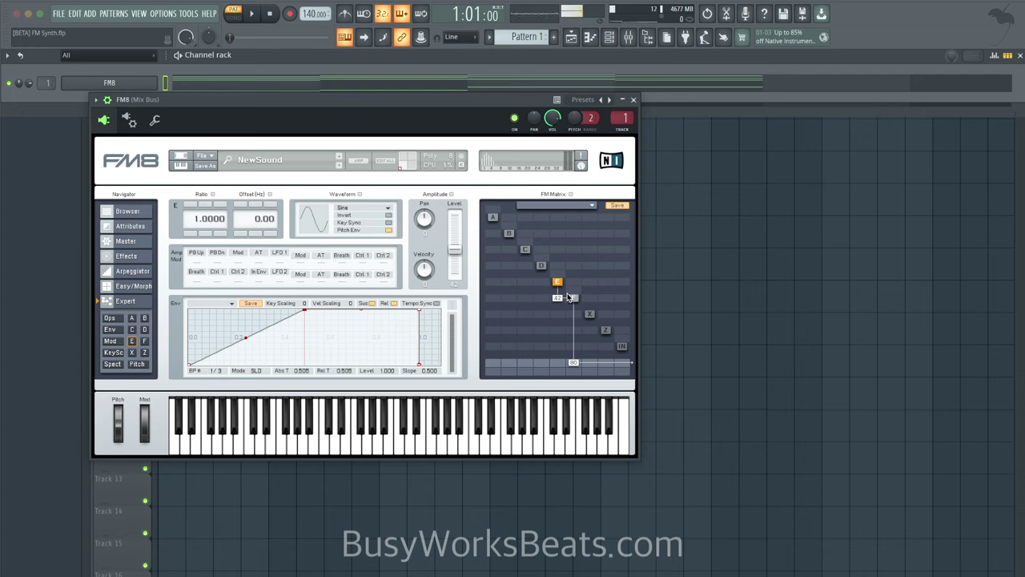
pyautogui.press('space')
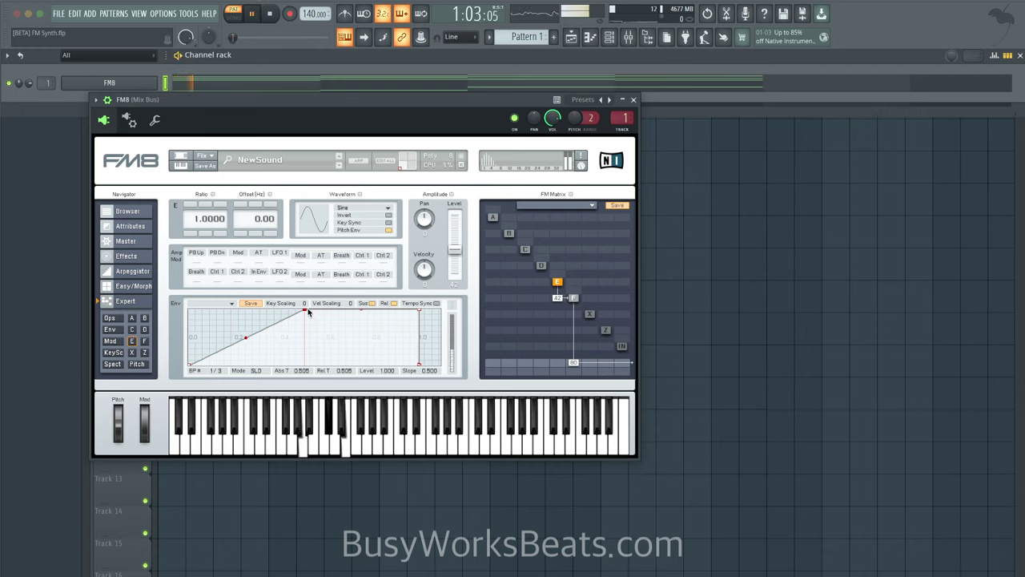
pyautogui.moveTo(308, 312); pyautogui.dragTo(400, 310)
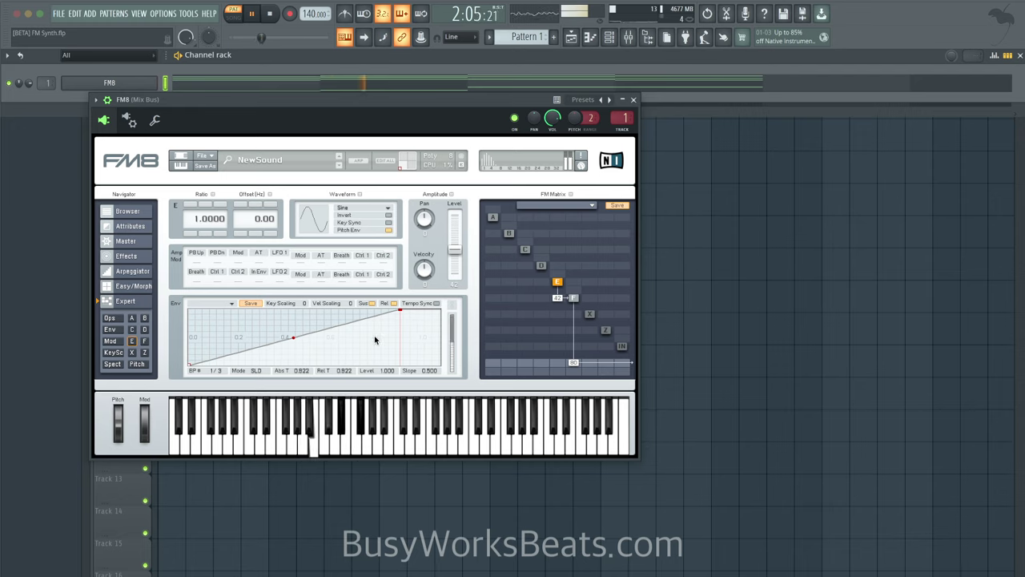
pyautogui.scroll(-1, 375, 338)
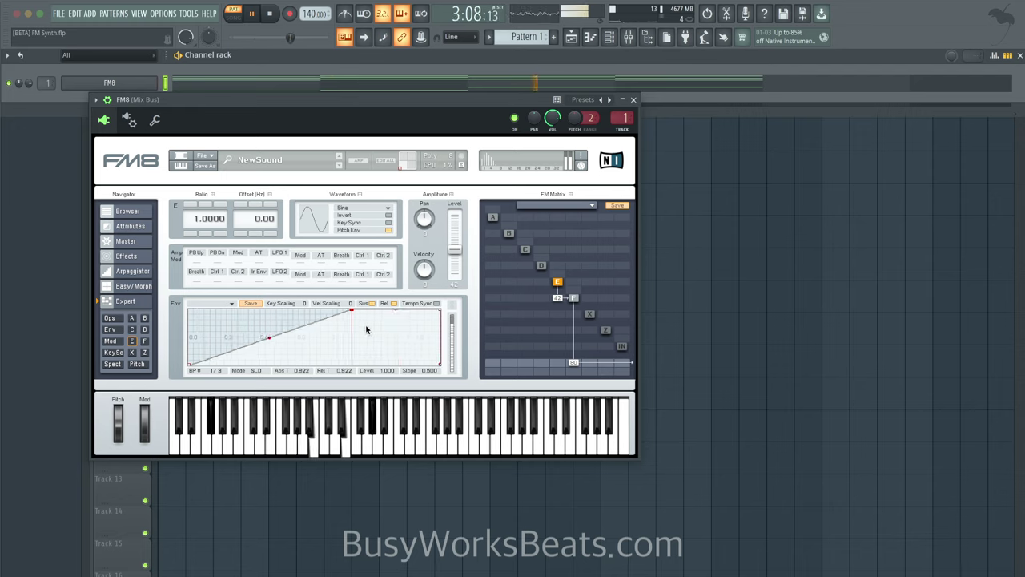
pyautogui.moveTo(350, 310); pyautogui.dragTo(355, 310)
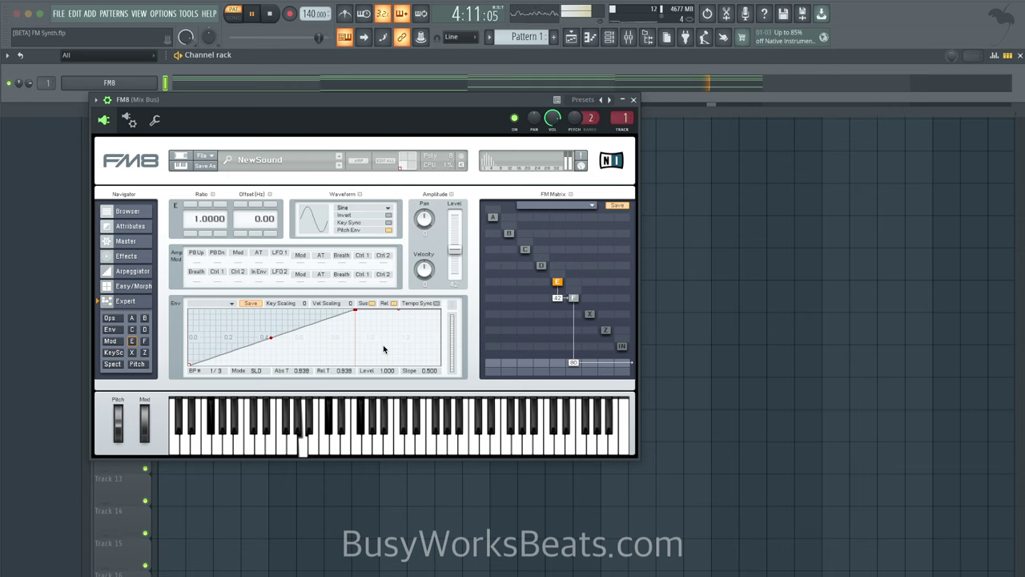
pyautogui.scroll(-1, 271, 349)
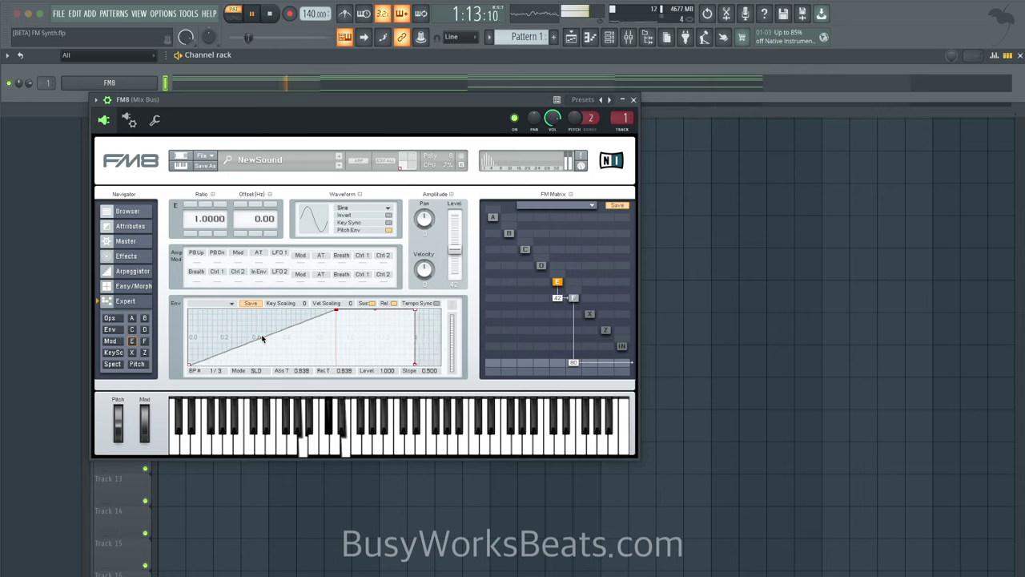
# - Try an attack curve with slope 0.310 on operator E's envelope, straighten it to slope 0.480, and stop playback
pyautogui.moveTo(262, 337); pyautogui.dragTo(261, 355)
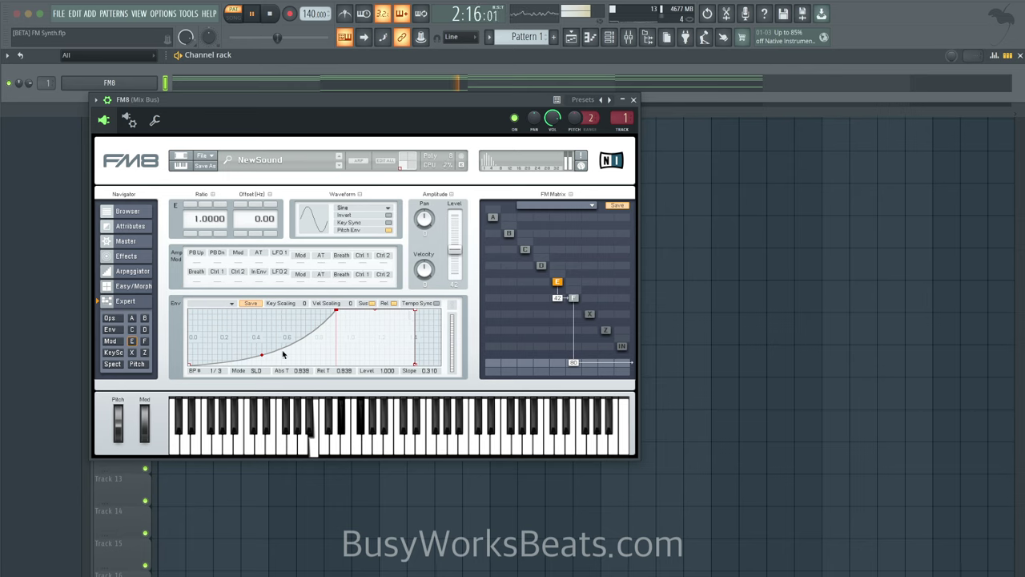
pyautogui.scroll(1, 269, 357)
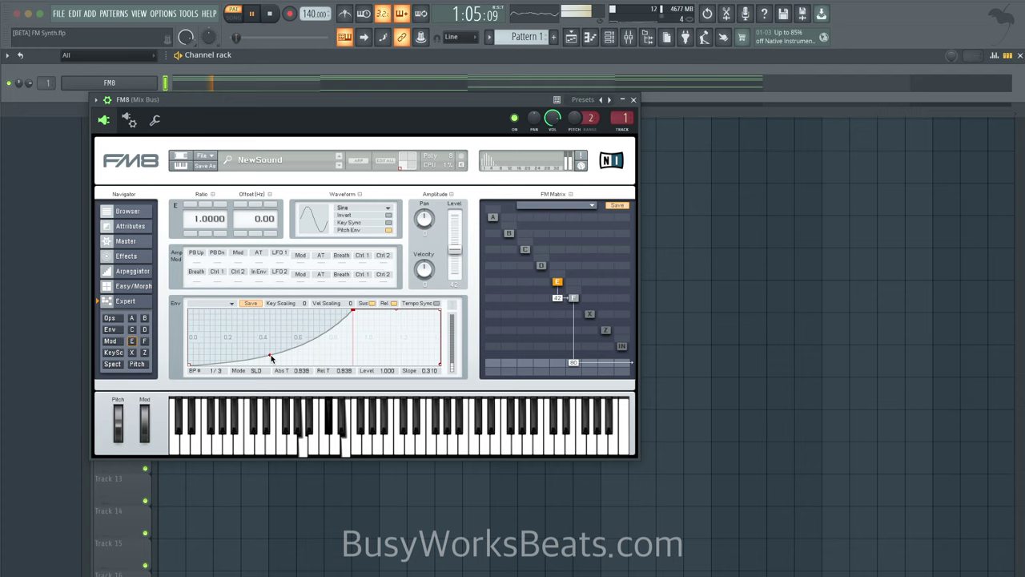
pyautogui.moveTo(268, 354); pyautogui.dragTo(269, 338)
pyautogui.moveTo(344, 339); pyautogui.dragTo(370, 352)
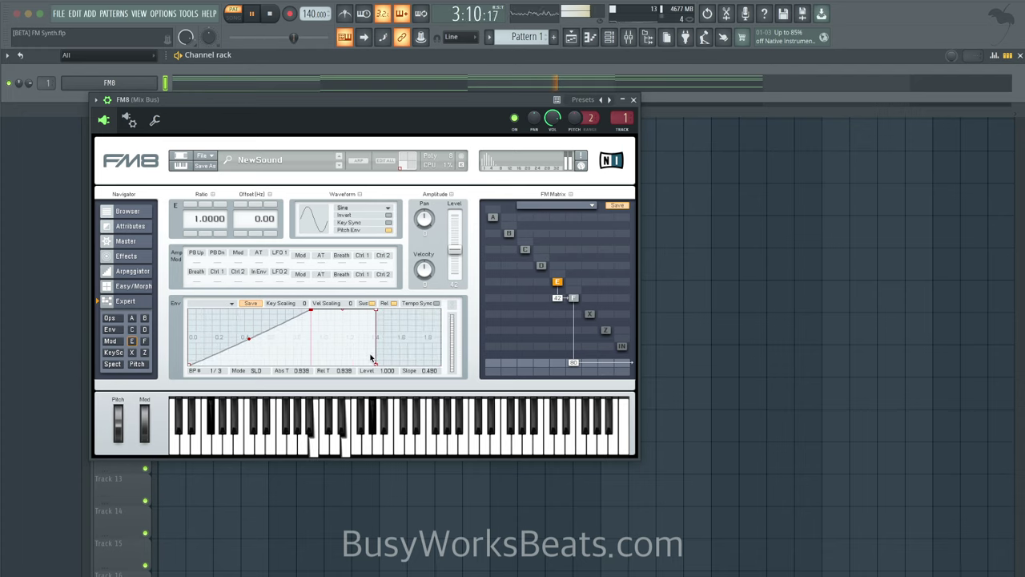
pyautogui.press('space')
# - Set operator E's envelope attack to 0.001 and shape a fast decay to level 0 at about 0.21 with slope 0.950
pyautogui.moveTo(375, 313); pyautogui.dragTo(141, 292)
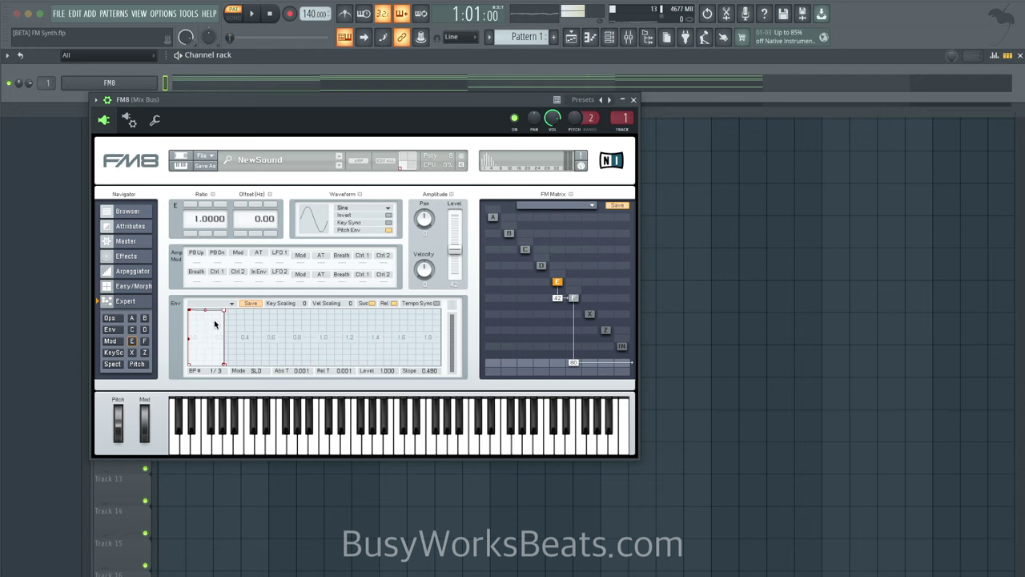
pyautogui.moveTo(223, 312); pyautogui.dragTo(215, 371)
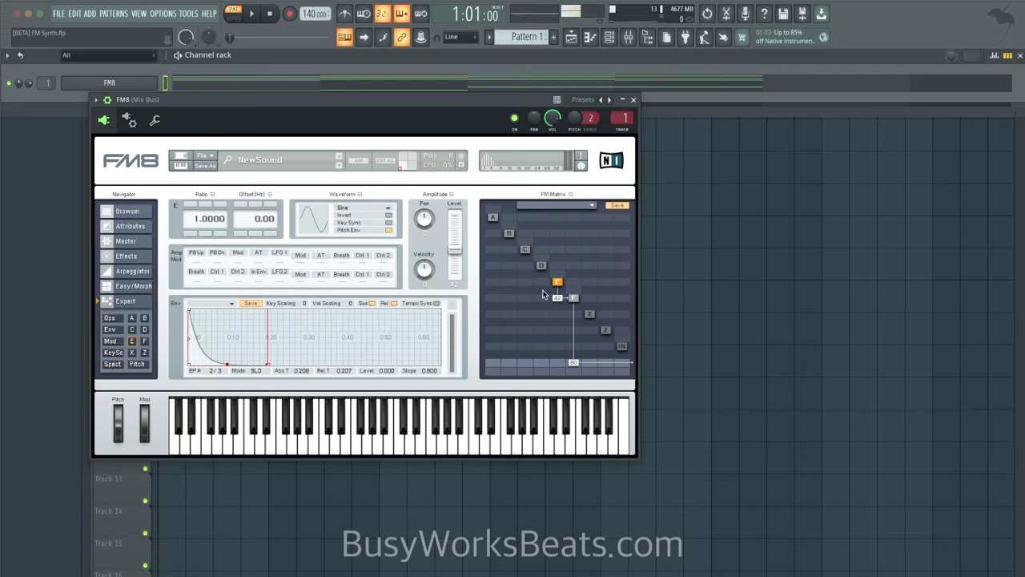
pyautogui.moveTo(230, 367); pyautogui.dragTo(228, 372)
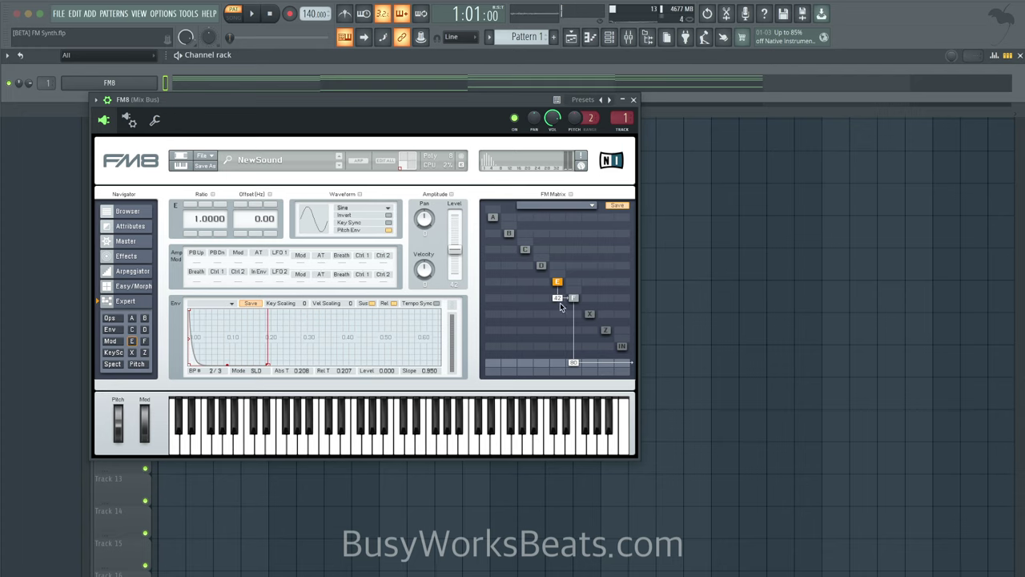
# - Raise the E-to-F modulation amount to 100, audition the pattern, and soften operator E's decay slope to about 0.78
pyautogui.moveTo(560, 300); pyautogui.dragTo(572, 254)
pyautogui.press('space')
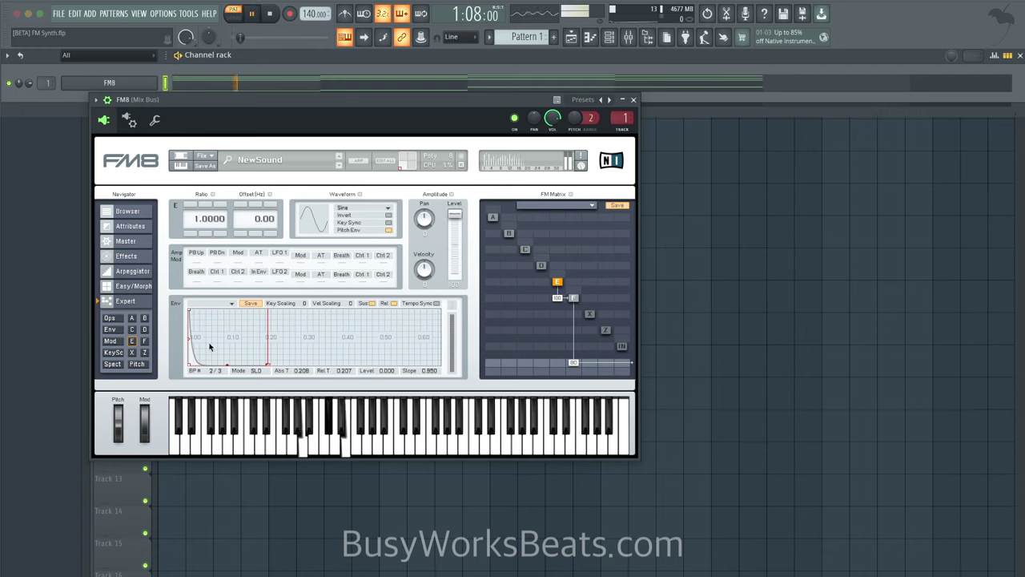
pyautogui.moveTo(227, 365)
pyautogui.mouseDown()
pyautogui.moveTo(227, 355)
pyautogui.moveTo(232, 366)
pyautogui.mouseUp()
pyautogui.press('space')
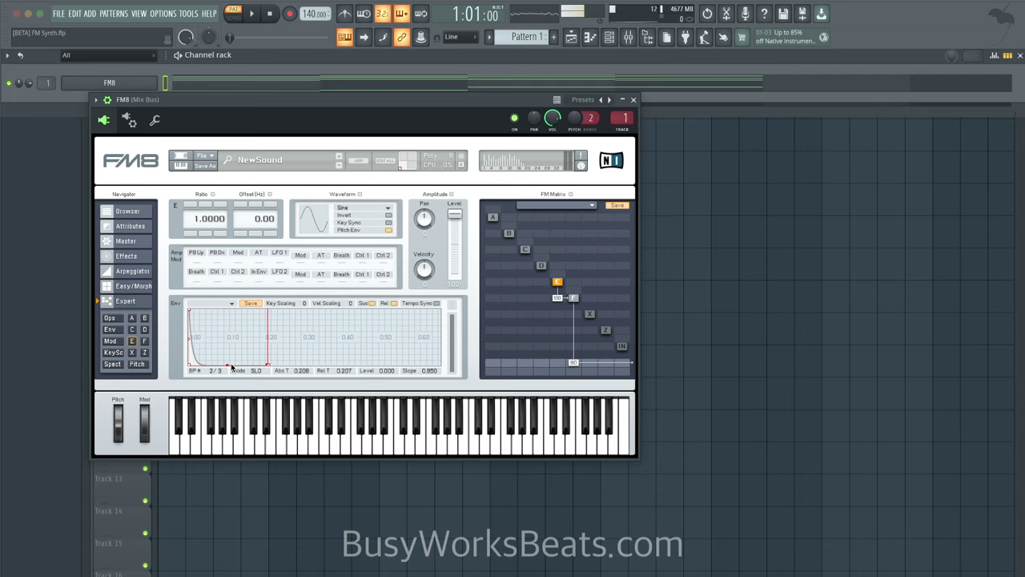
pyautogui.press('space')
pyautogui.press('space')
pyautogui.moveTo(227, 366); pyautogui.dragTo(229, 356)
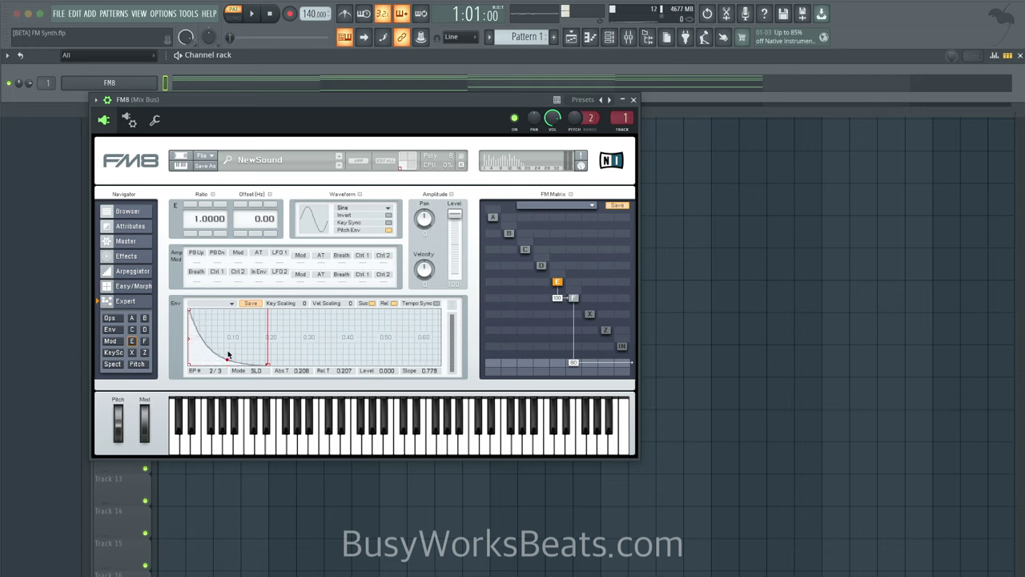
pyautogui.moveTo(197, 225); pyautogui.dragTo(198, 219)
pyautogui.doubleClick(198, 222)
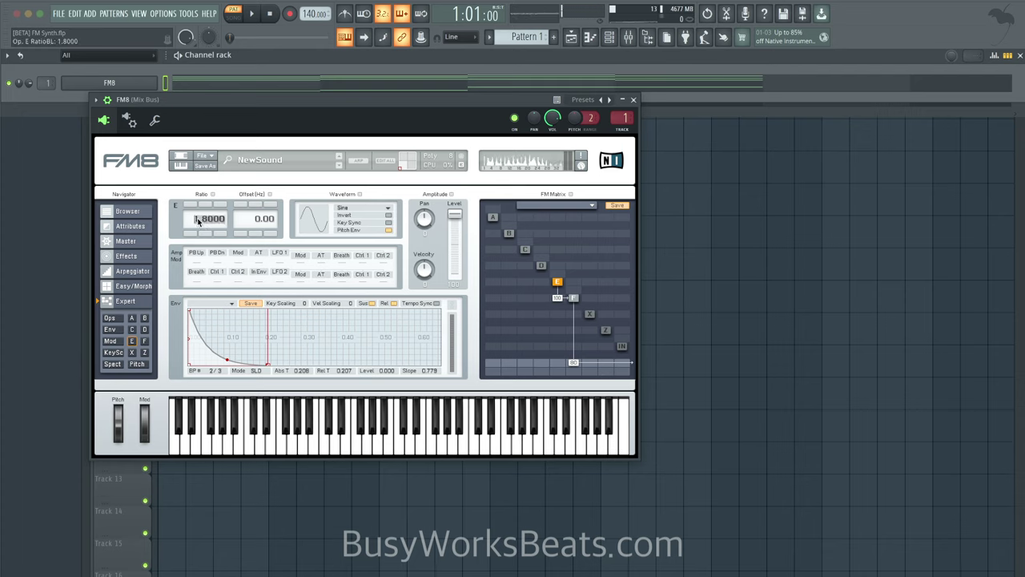
pyautogui.write('1')
pyautogui.press('Return')
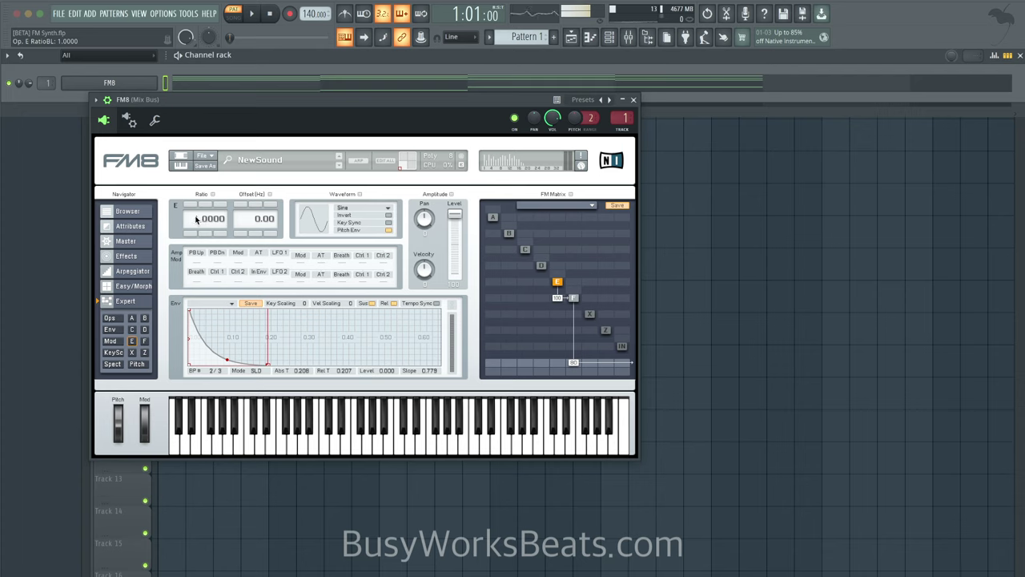
# - Set operator E's ratio to 2 and play the pattern to hear it
pyautogui.doubleClick(196, 219)
pyautogui.write('2')
pyautogui.press('Return')
pyautogui.press('space')
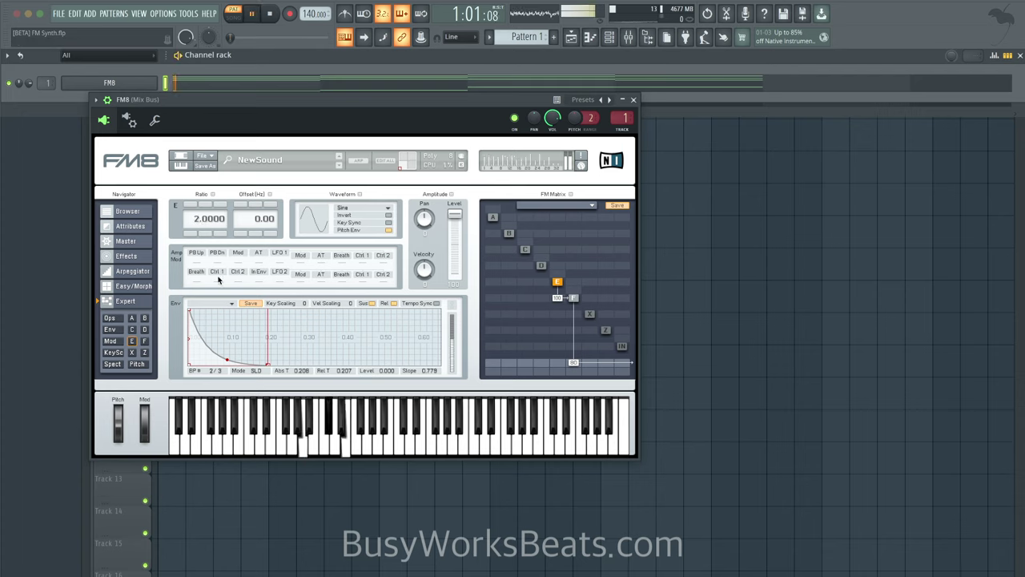
# - Set operator E's ratio to 4 and audition the pattern
pyautogui.press('space')
pyautogui.doubleClick(197, 220)
pyautogui.write('4')
pyautogui.press('Return')
pyautogui.press('space')
pyautogui.press('space')
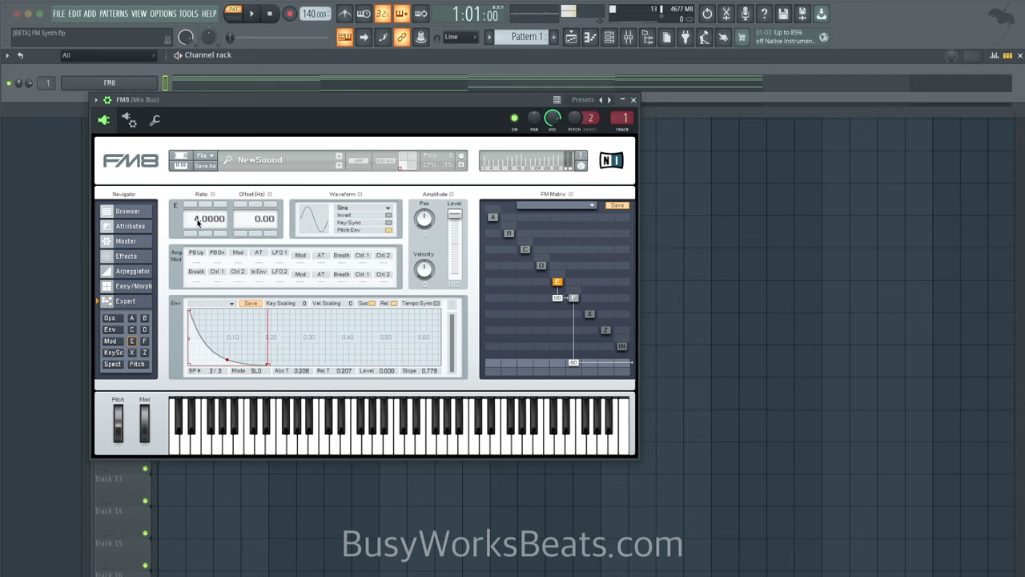
# - Set operator E's ratio to 8 and audition the pattern
pyautogui.doubleClick(197, 219)
pyautogui.write('8')
pyautogui.press('Return')
pyautogui.press('space')
pyautogui.press('space')
# - Set operator E's ratio to 16 and display operator F's settings for comparison
pyautogui.doubleClick(199, 219)
pyautogui.write('1')
pyautogui.press('Return')
pyautogui.click(574, 298)
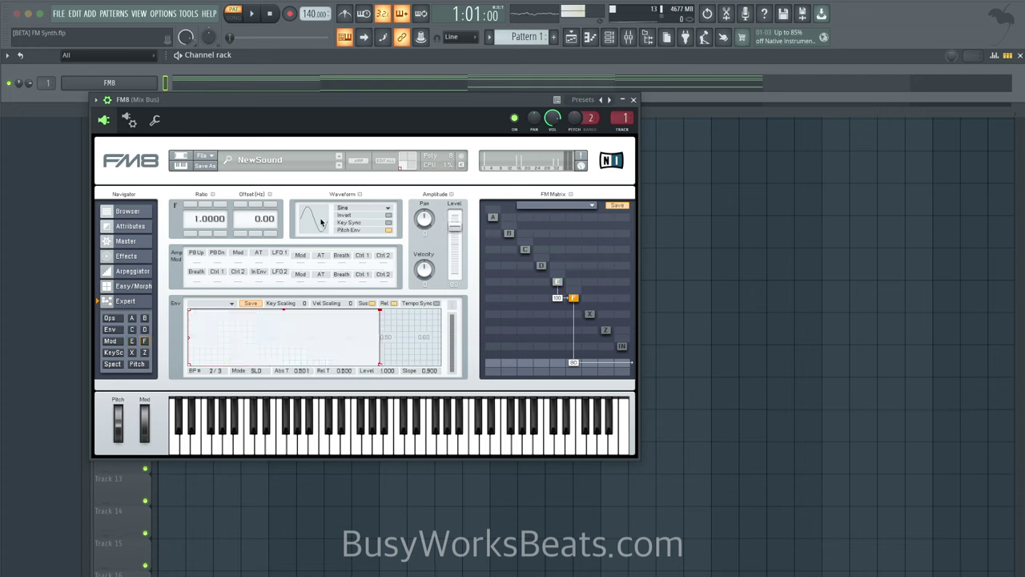
# - Set operator E's ratio to 0.5 and bend its decay curve outward to slope 0.389
pyautogui.click(557, 283)
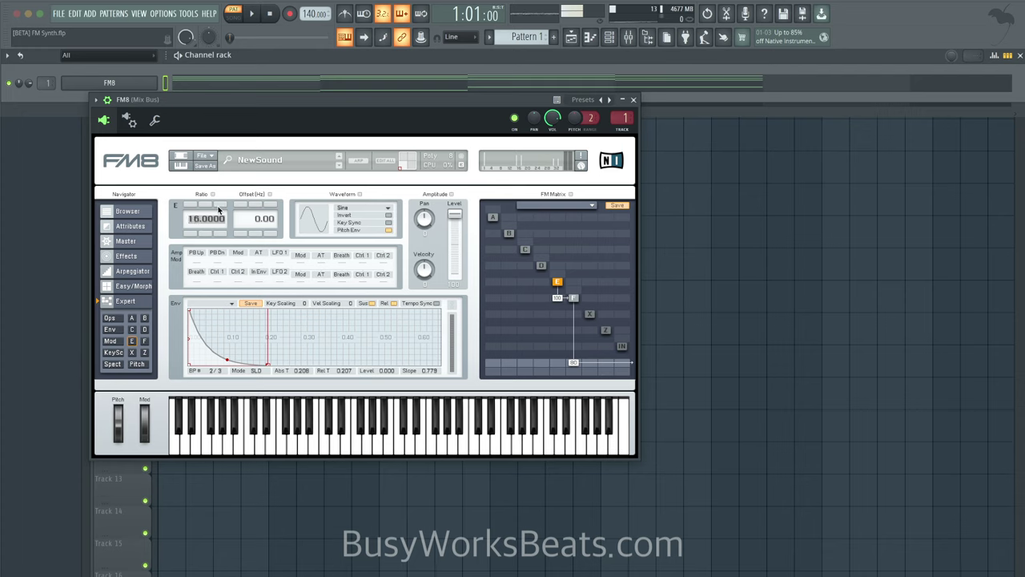
pyautogui.scroll(-5, 218, 210)
pyautogui.scroll(-4, 200, 224)
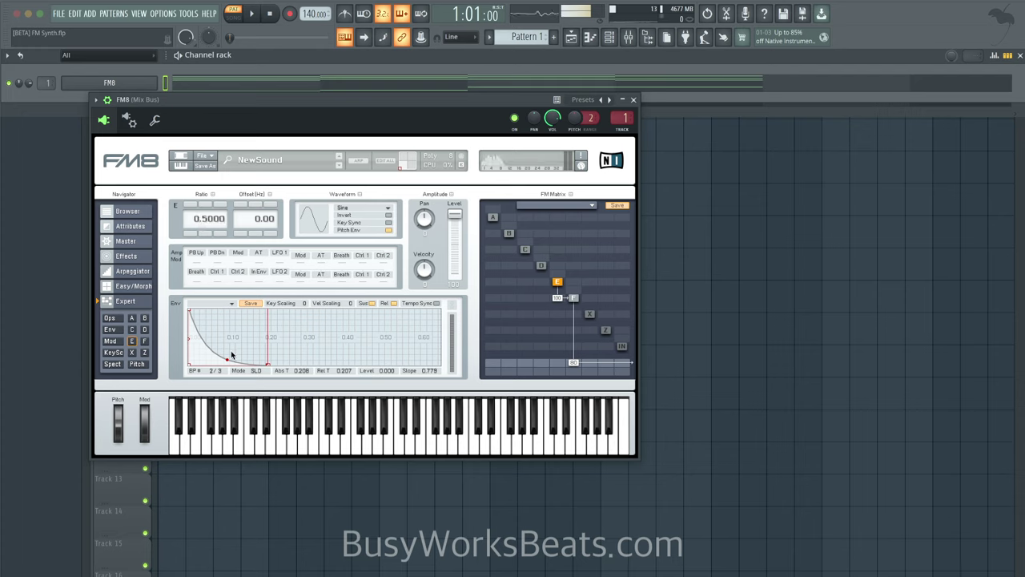
pyautogui.moveTo(227, 361); pyautogui.dragTo(239, 334)
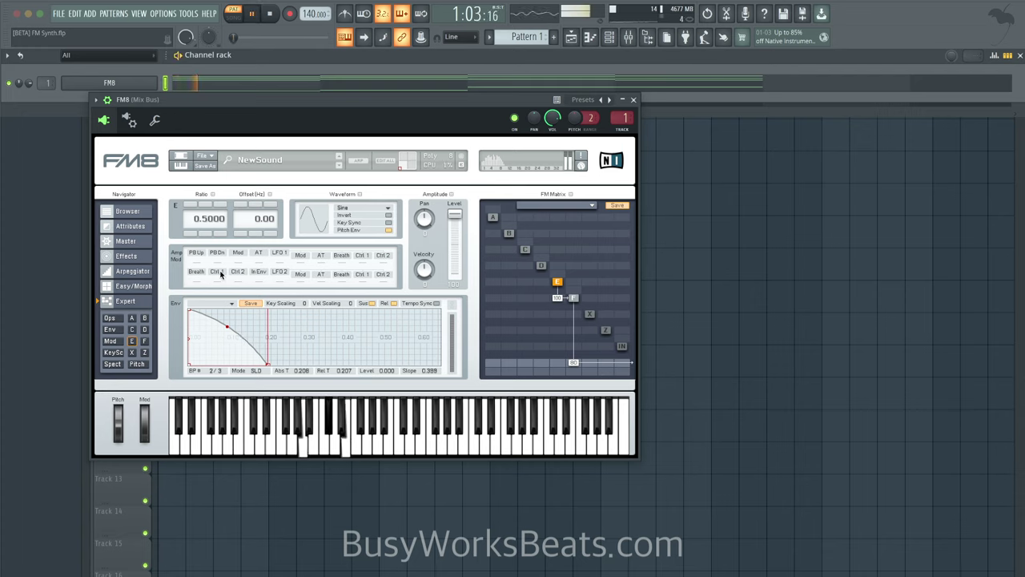
# - Set operator E's ratio to 0.25 and audition the pattern
pyautogui.write('0.25')
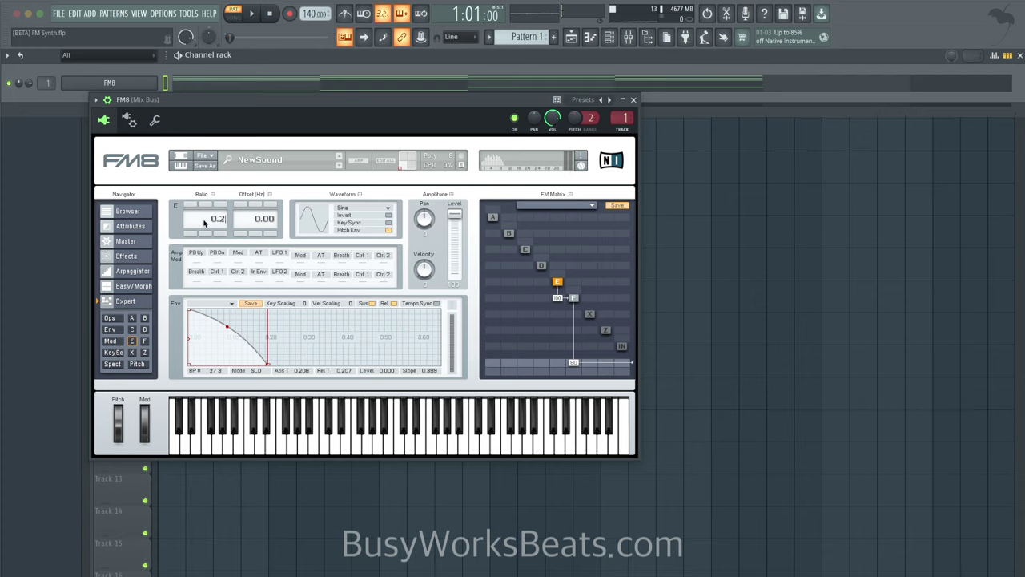
pyautogui.press('Return')
pyautogui.press('space')
pyautogui.press('space')
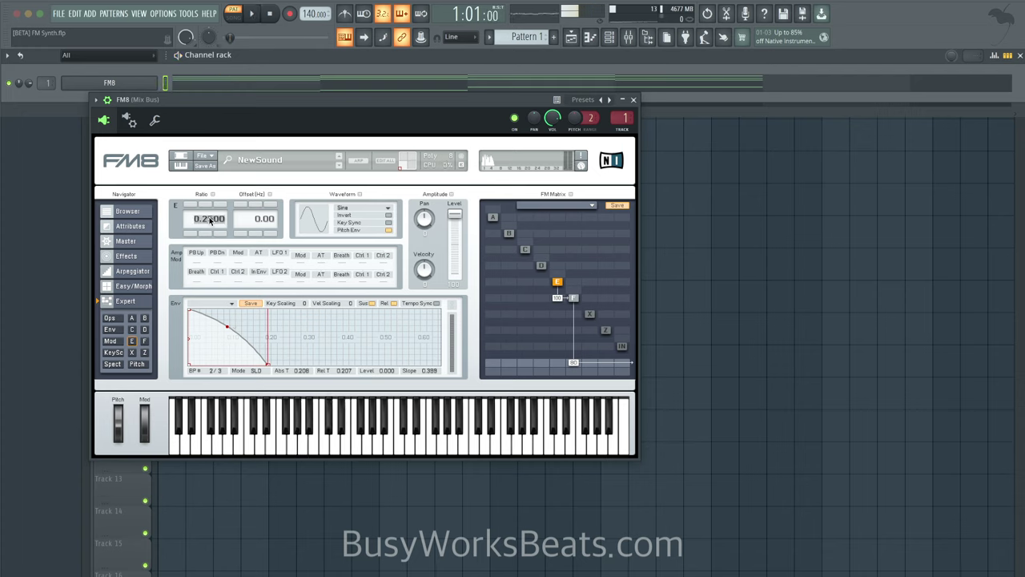
# - Set operator E's ratio to 0.125 and audition the pattern repeatedly
pyautogui.write('0.125')
pyautogui.press('Return')
pyautogui.press('space')
pyautogui.press('space')
pyautogui.press('space')
pyautogui.press('space')
pyautogui.press('space')
# - Adjust operator E's decay slope to about 0.46 and audition the pattern
pyautogui.moveTo(228, 327)
pyautogui.mouseDown()
pyautogui.moveTo(237, 305)
pyautogui.moveTo(229, 331)
pyautogui.mouseUp()
pyautogui.press('space')
pyautogui.press('space')
pyautogui.press('space')
# - Set operator E's ratio to 1 and play the pattern to hear it
pyautogui.doubleClick(210, 222)
pyautogui.write('1')
pyautogui.press('Return')
pyautogui.press('space')
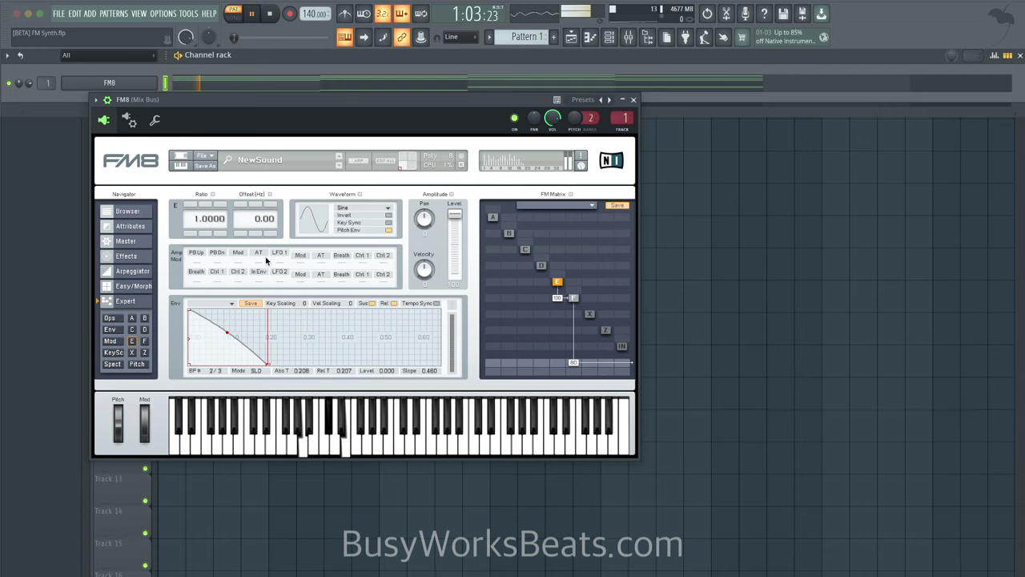
pyautogui.press('space')
pyautogui.press('space')
# - Sharpen operator E's decay to slope 0.950 and lower the E-to-F modulation amount to 52
pyautogui.moveTo(227, 335); pyautogui.dragTo(228, 368)
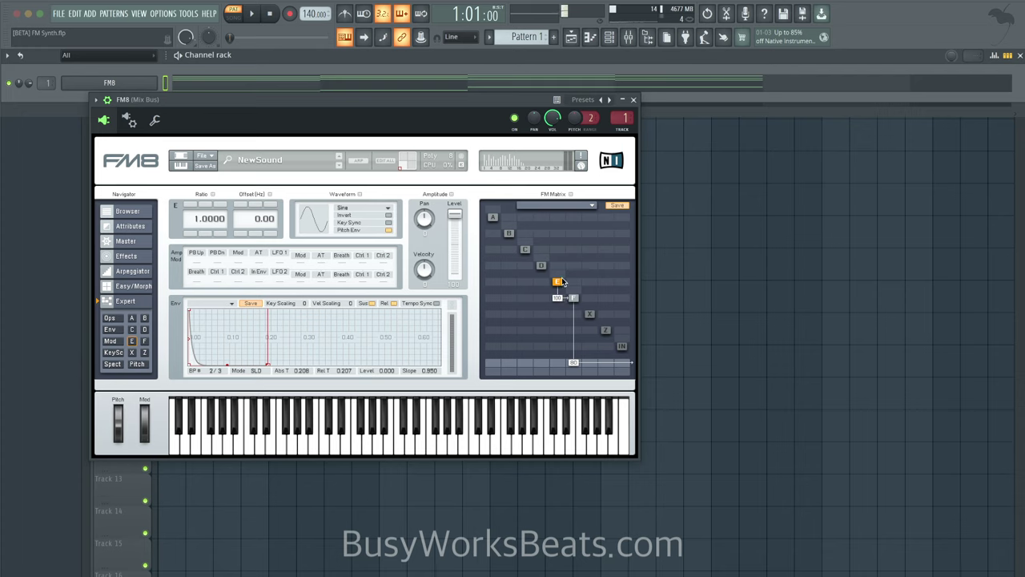
pyautogui.moveTo(560, 301); pyautogui.dragTo(544, 325)
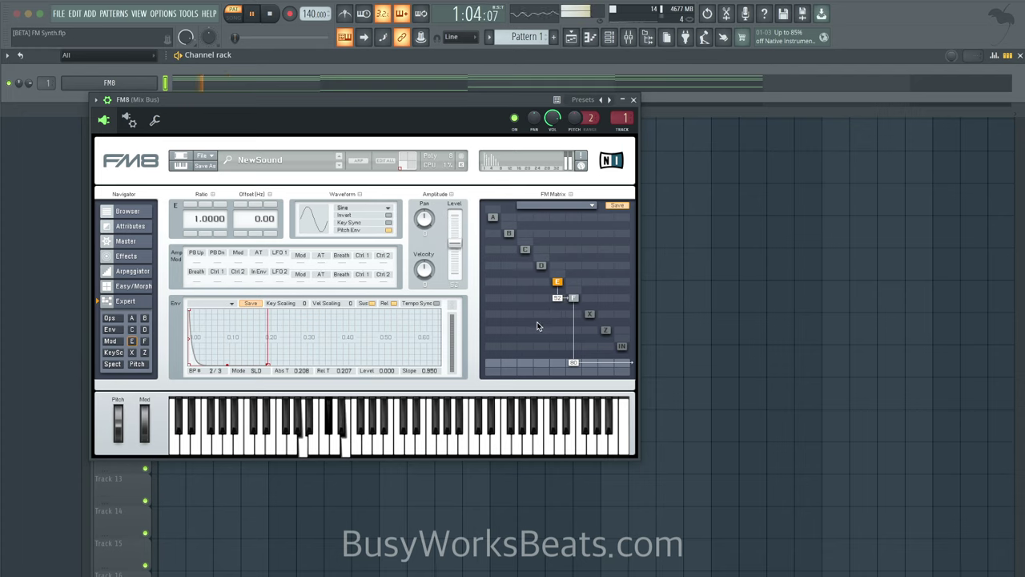
# - Select operator F and program FM8 hits on steps 1 and 9 of Pattern 2
pyautogui.click(573, 298)
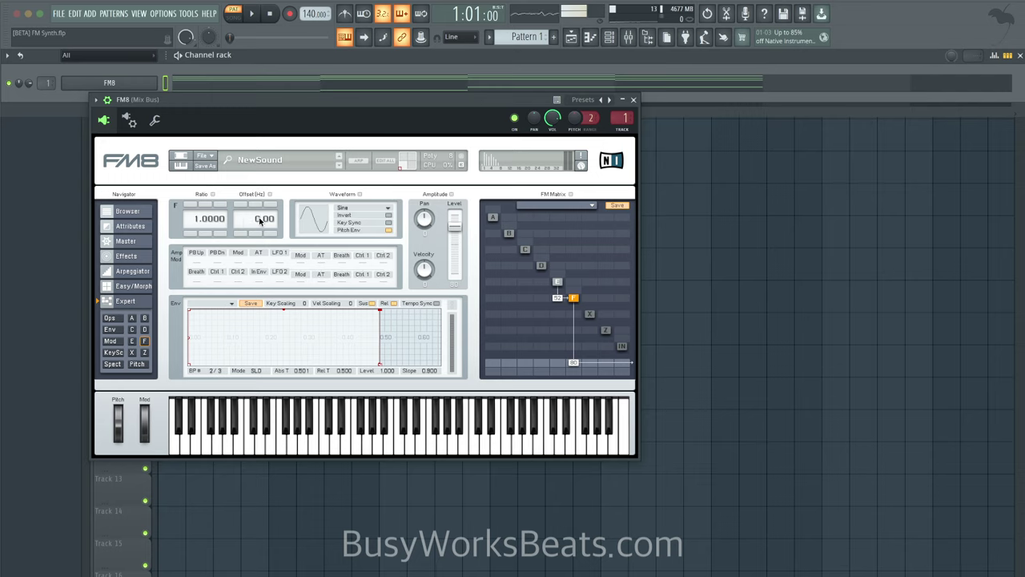
pyautogui.click(554, 37)
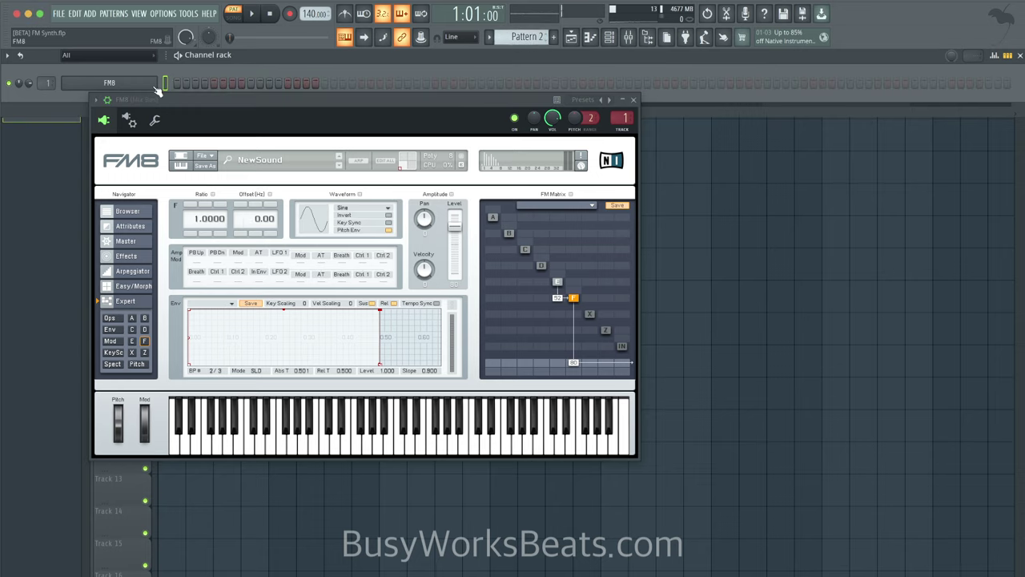
pyautogui.click(251, 83)
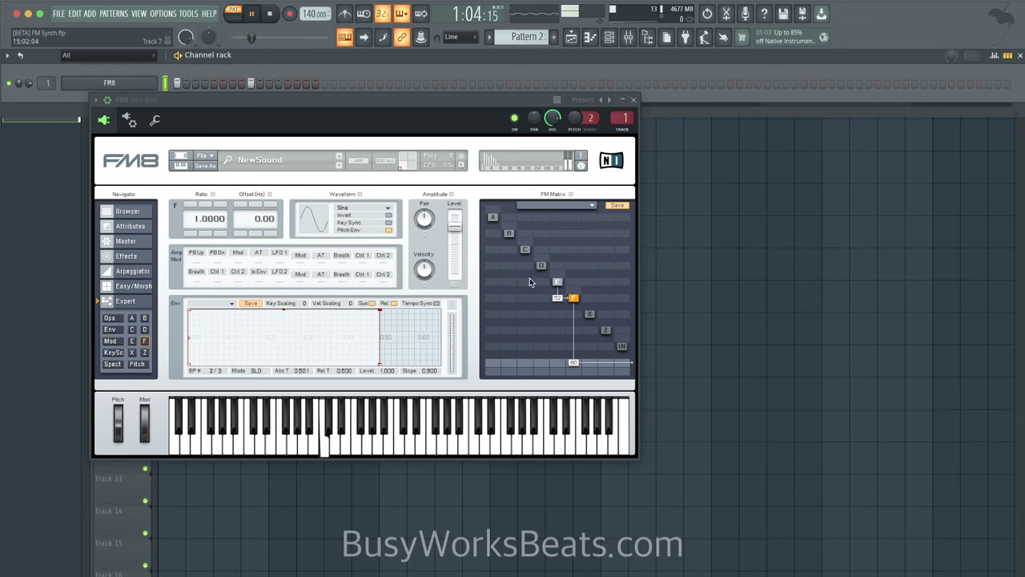
# - Set operator F's ratio to 0 and its offset to 60 Hz
pyautogui.click(197, 223)
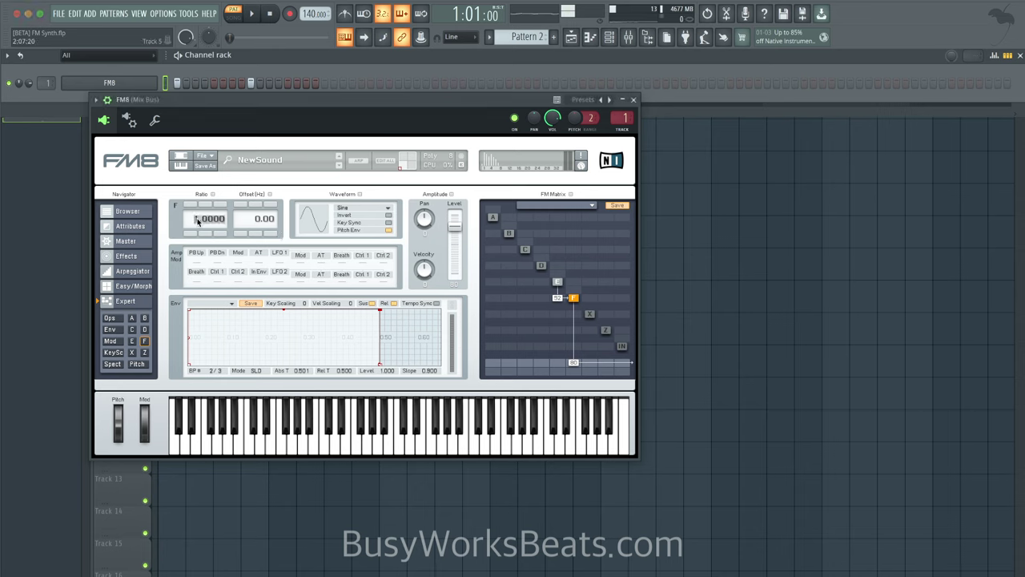
pyautogui.write('0')
pyautogui.press('Return')
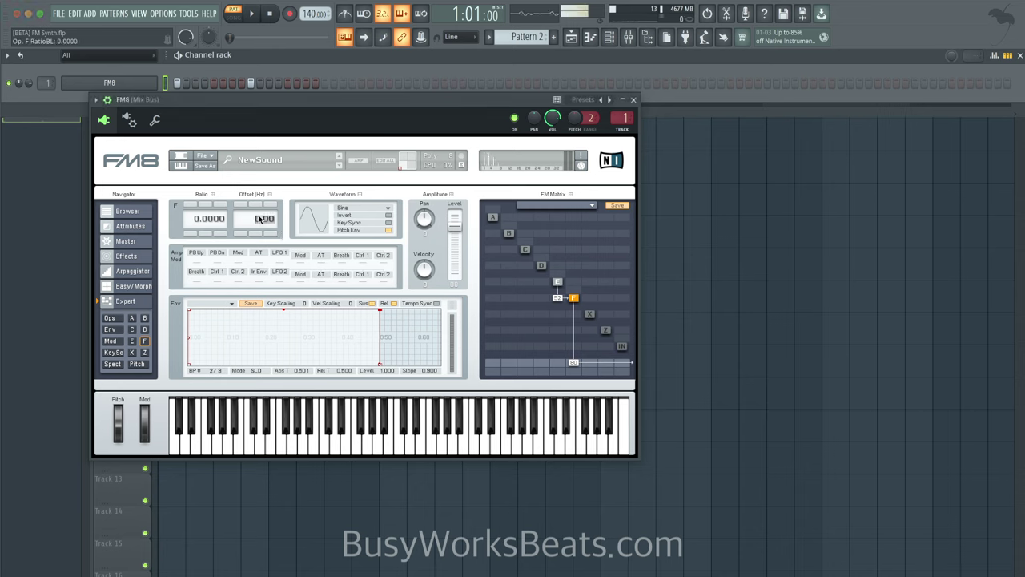
pyautogui.scroll(3, 260, 219)
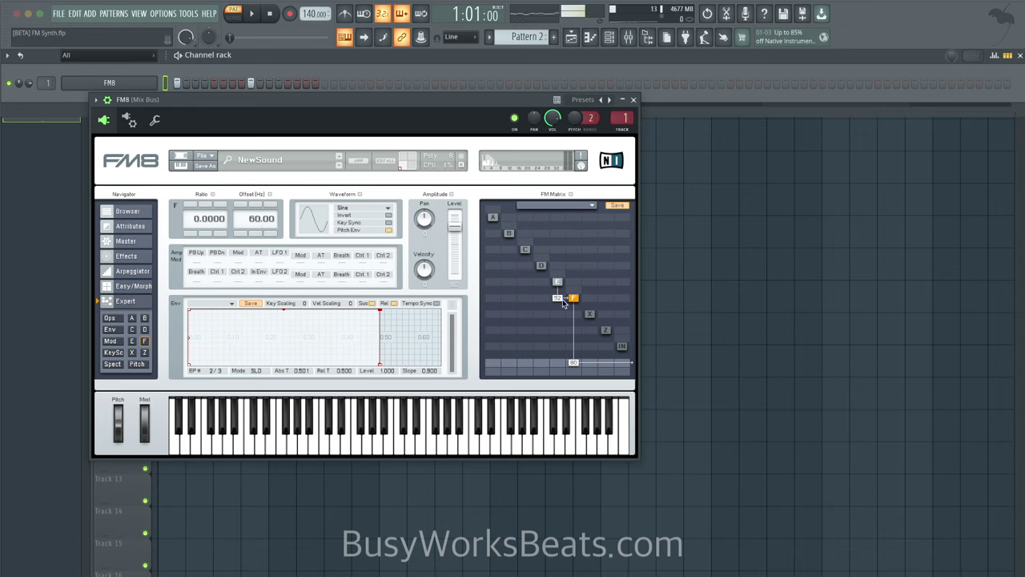
# - Shape operator F's envelope into a curved decay reaching level 0 at about 0.45
pyautogui.moveTo(380, 311); pyautogui.dragTo(343, 361)
pyautogui.moveTo(265, 359)
pyautogui.mouseDown()
pyautogui.moveTo(281, 362)
pyautogui.moveTo(264, 356)
pyautogui.mouseUp()
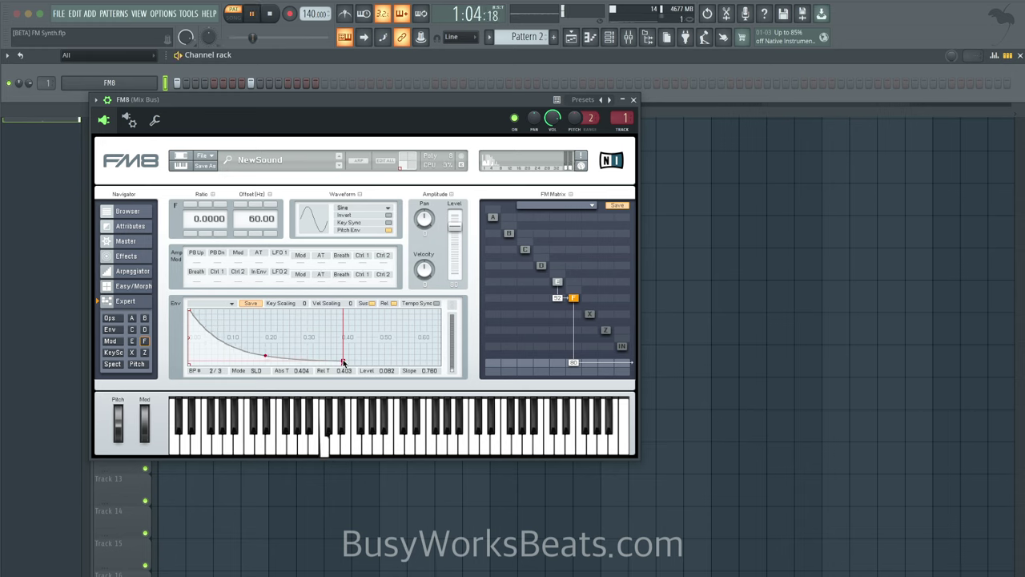
pyautogui.moveTo(342, 362); pyautogui.dragTo(361, 368)
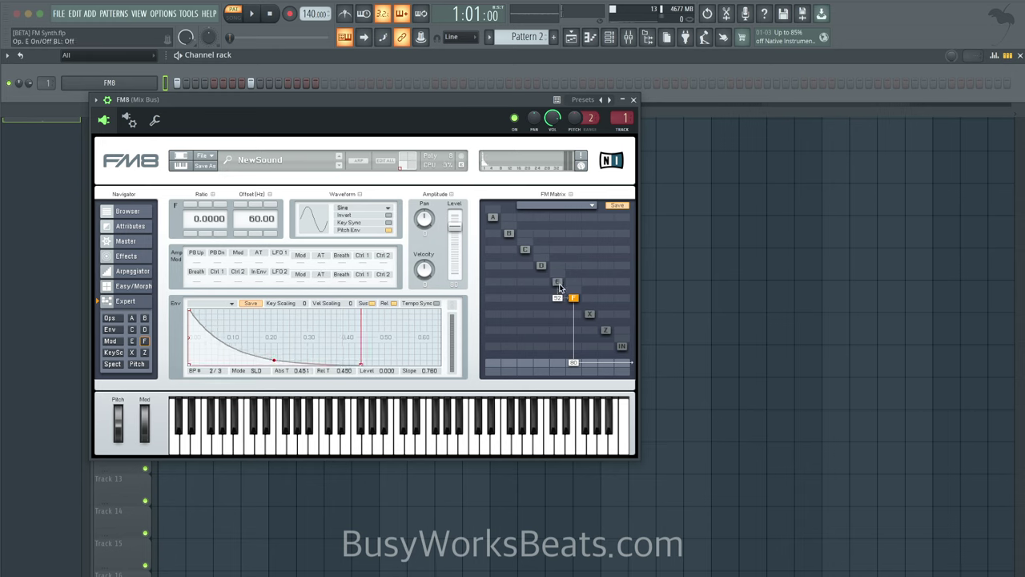
# - Turn operator E off, play the pattern, and raise operator F's output level to 100
pyautogui.click(558, 284)
pyautogui.press('space')
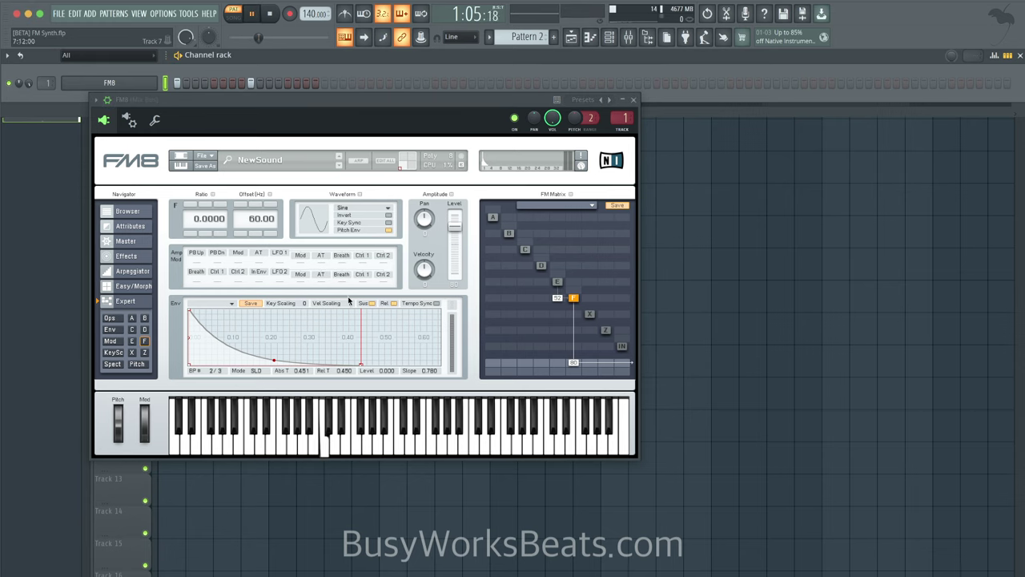
pyautogui.moveTo(454, 225); pyautogui.dragTo(453, 175)
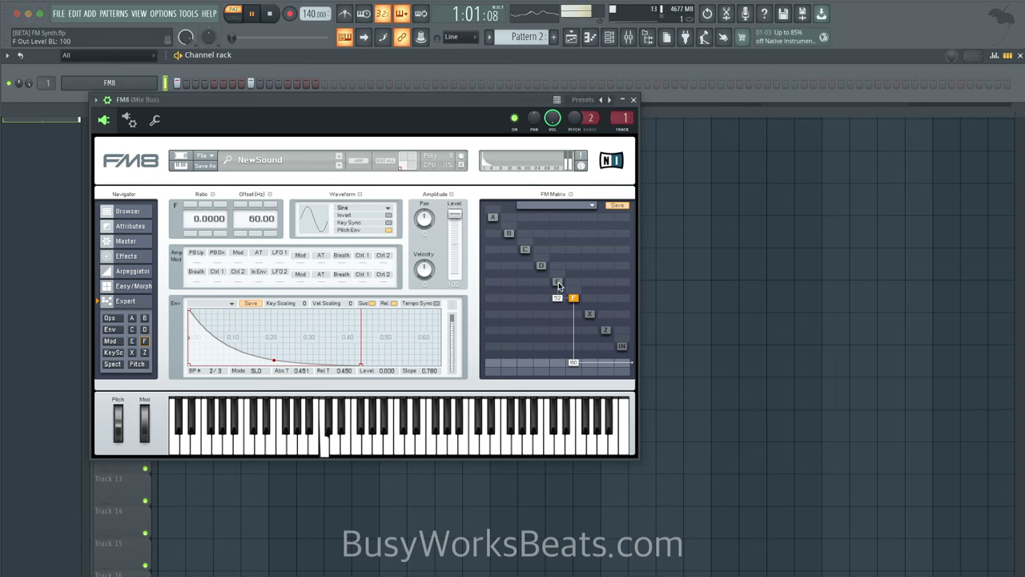
# - Turn operator E back on, set its ratio to 4, and audition the pattern
pyautogui.click(558, 284)
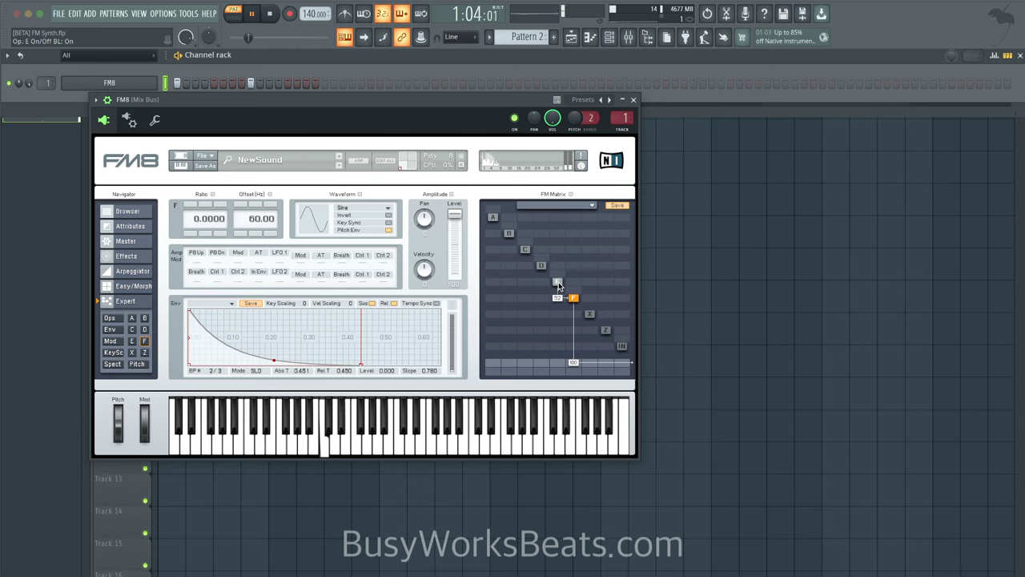
pyautogui.click(558, 284)
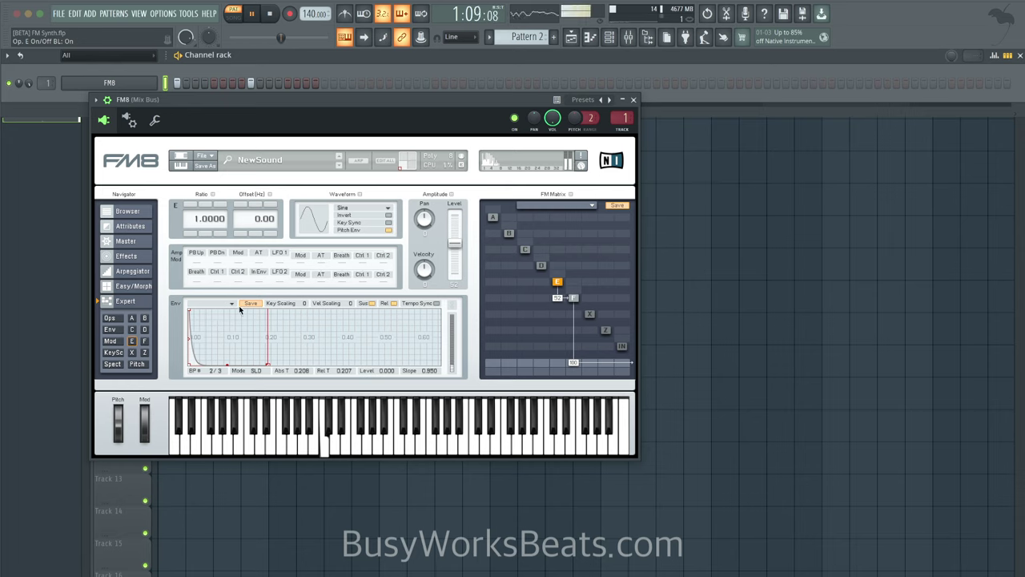
pyautogui.press('space')
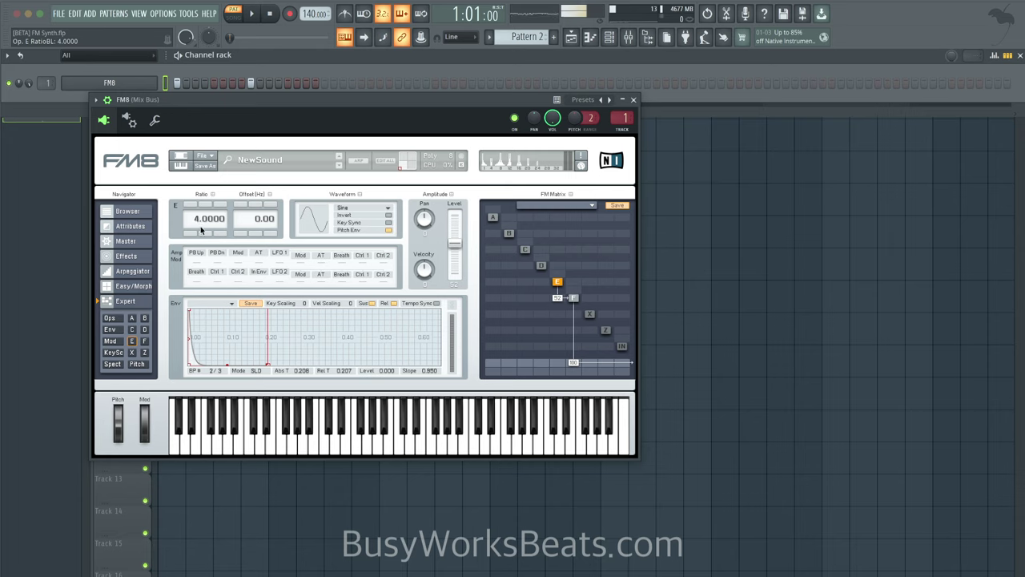
pyautogui.press('space')
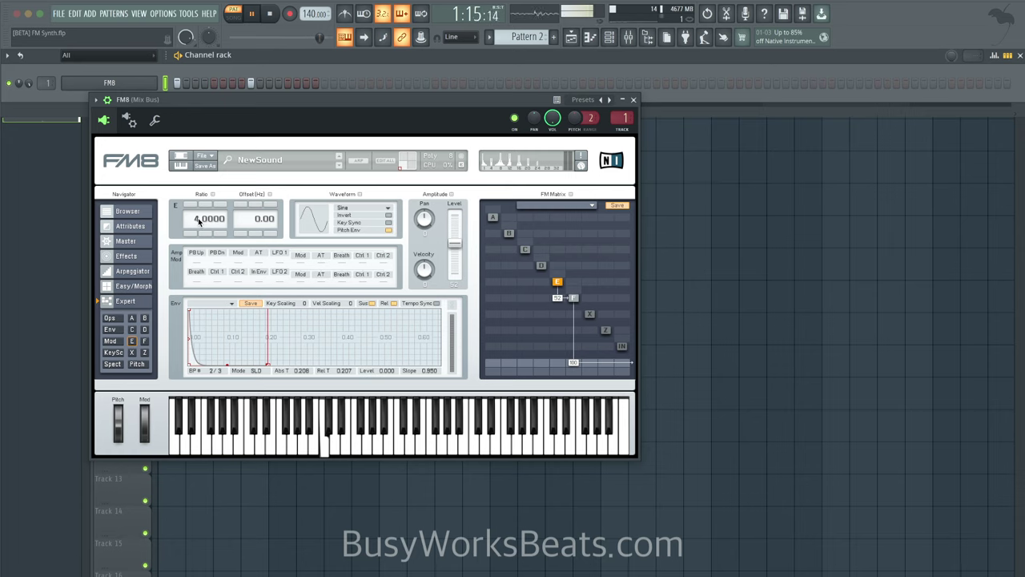
# - Set operator E's ratio back to 1 and listen to the pattern
pyautogui.write('1')
pyautogui.press('Return')
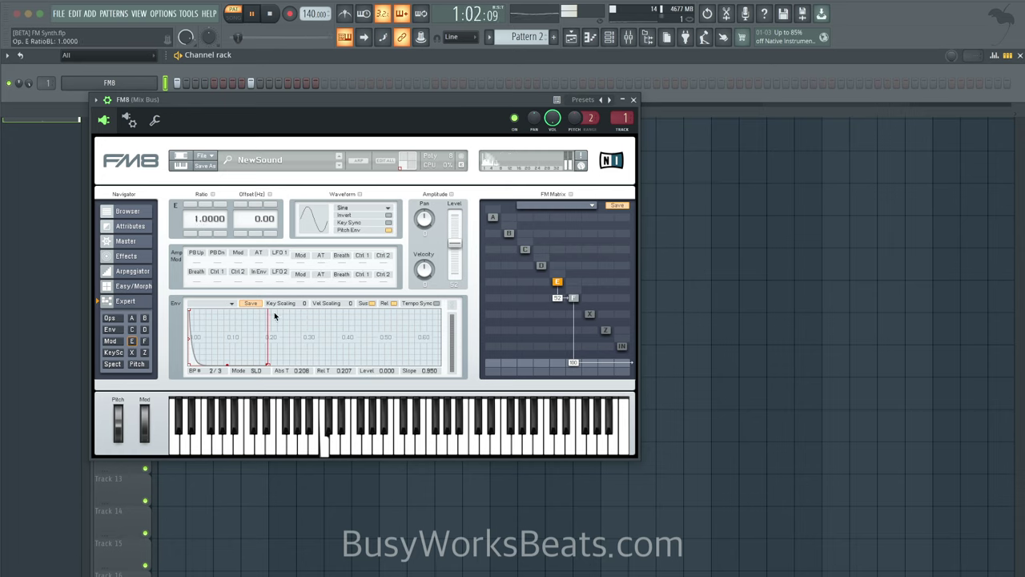
pyautogui.press('space')
# - Set operator E's ratio to 0 and its offset to 200 Hz, and play the pattern
pyautogui.press('Return')
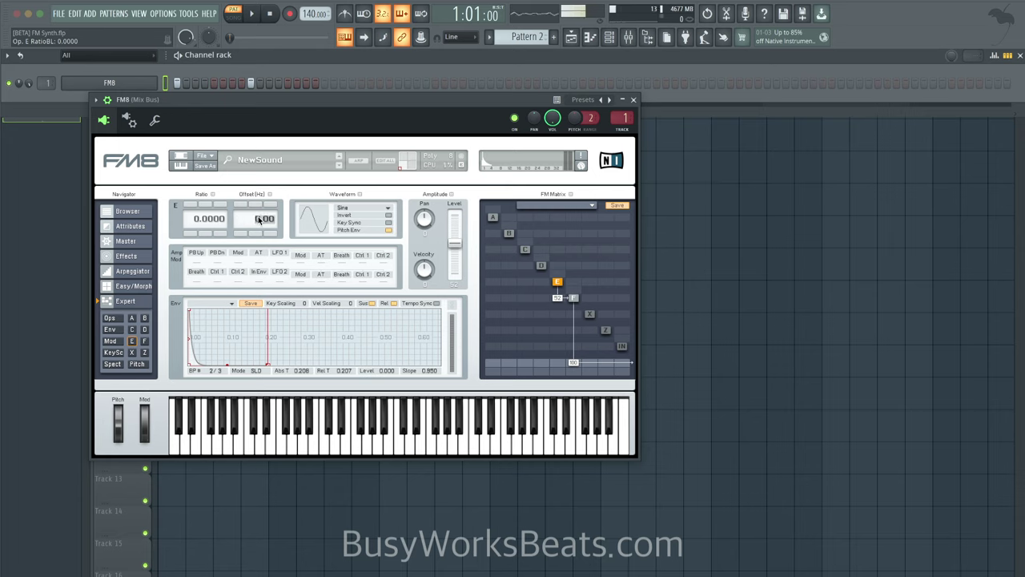
pyautogui.press('Return')
pyautogui.press('space')
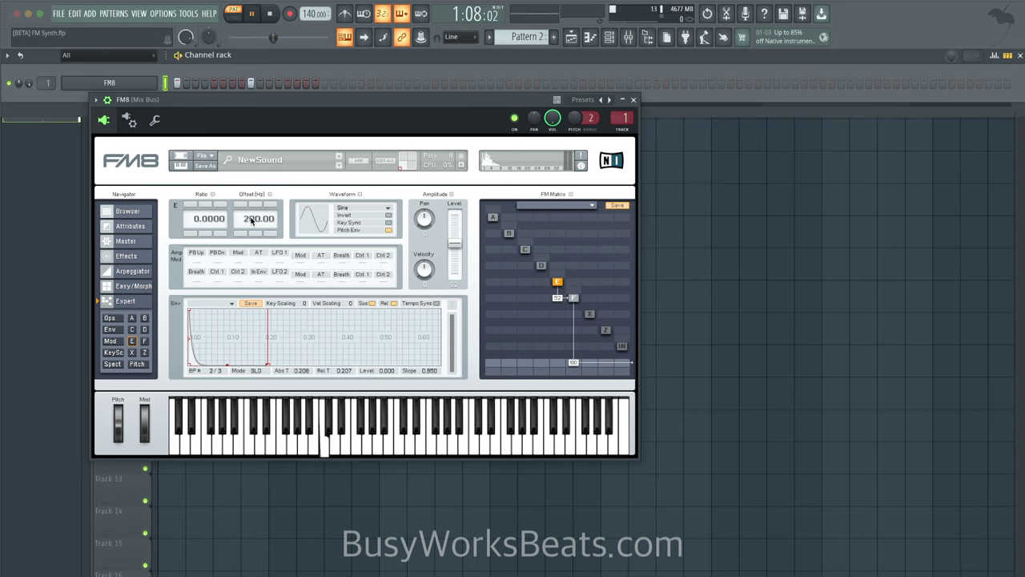
# - Lower operator E's offset to 100 Hz while the pattern plays
pyautogui.doubleClick(251, 221)
pyautogui.write('100')
pyautogui.press('Return')
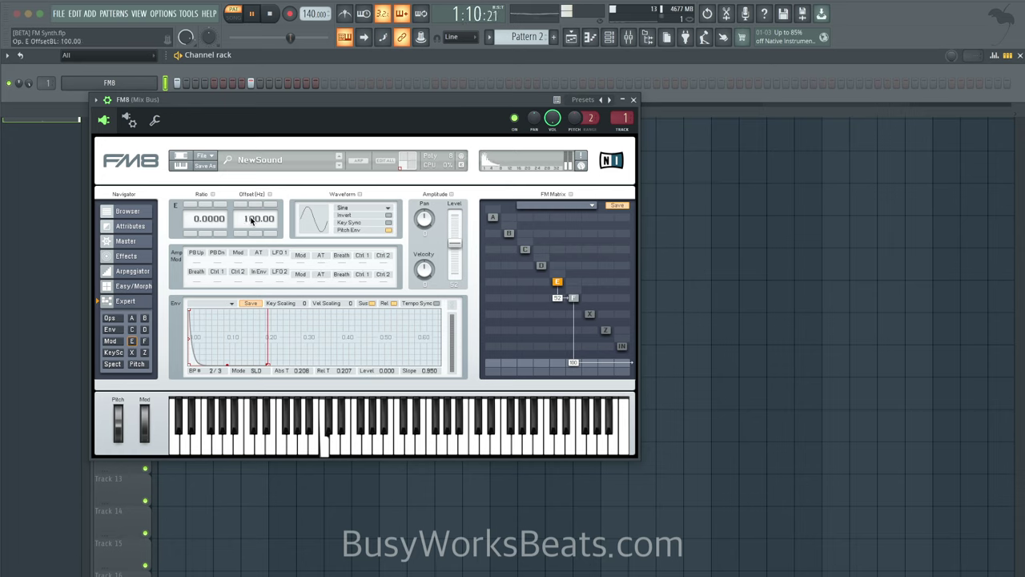
# - Set operator E's offset to 120 Hz and raise the E-to-F modulation amount to 59
pyautogui.doubleClick(250, 221)
pyautogui.write('120')
pyautogui.moveTo(558, 300); pyautogui.dragTo(557, 295)
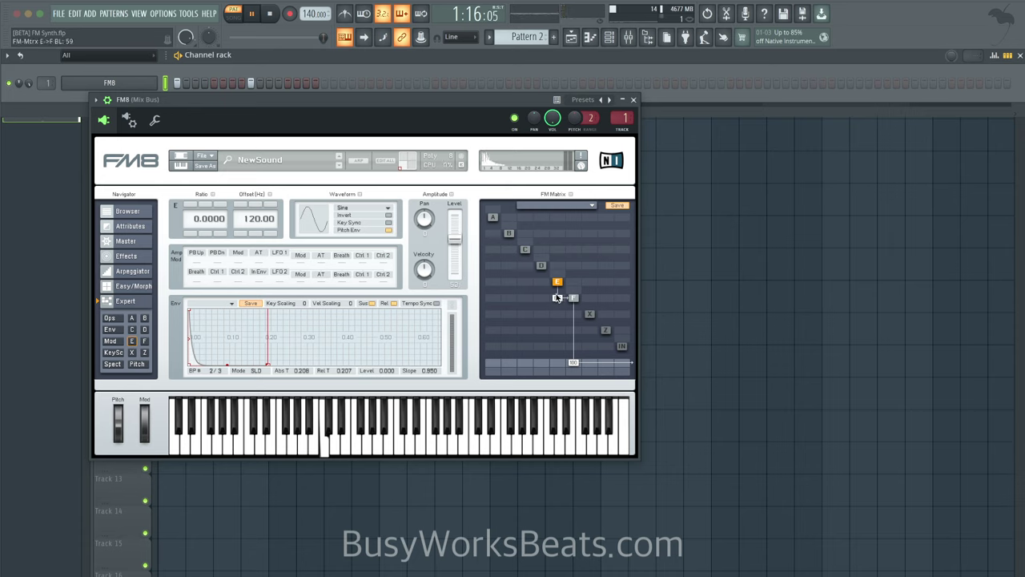
# - Return operator E's offset to 100 Hz during playback
pyautogui.doubleClick(248, 221)
pyautogui.write('100')
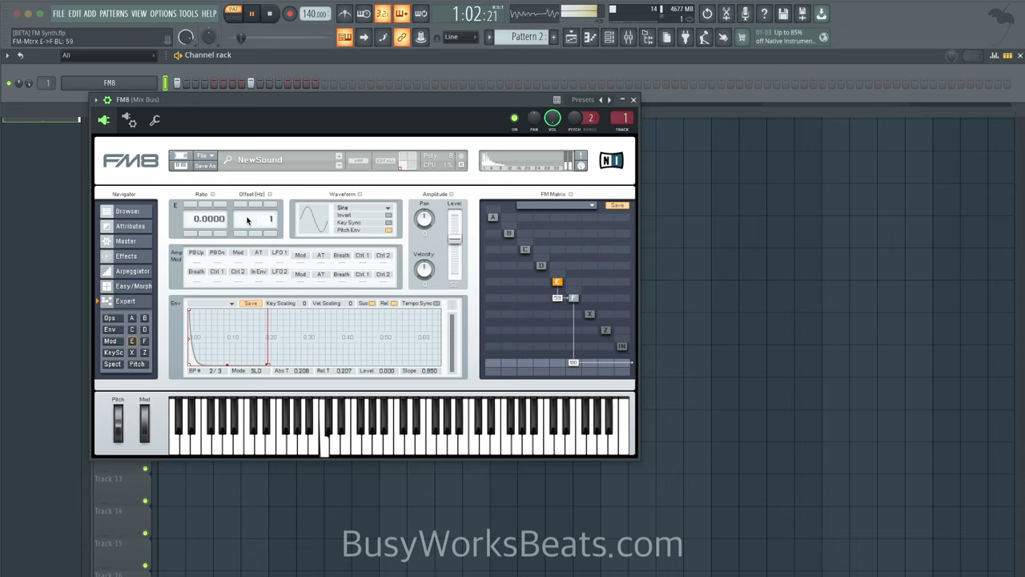
pyautogui.press('Return')
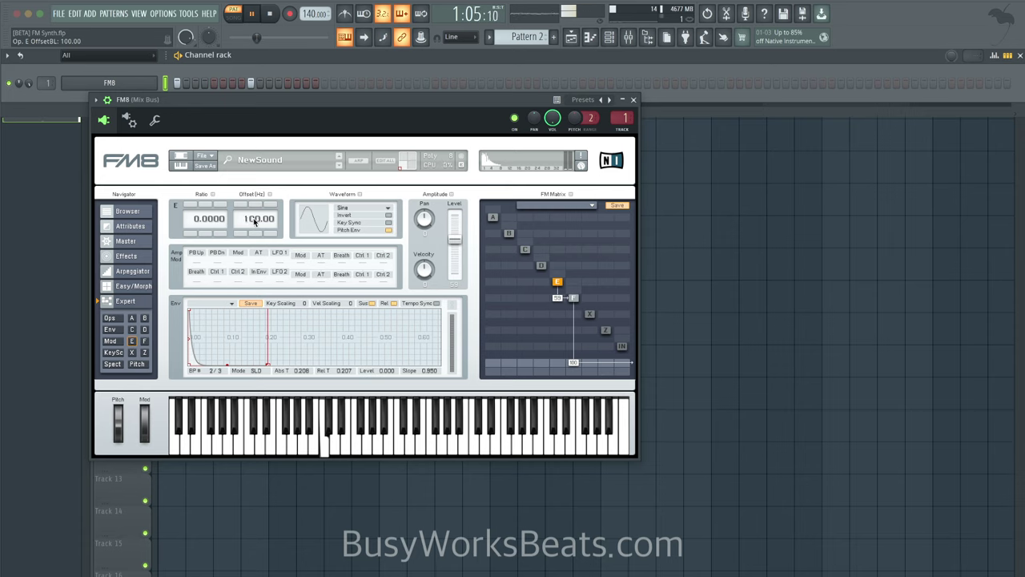
# - Reset operator E's offset to 0 Hz, set its ratio to 1, and audition the pattern
pyautogui.doubleClick(254, 222)
pyautogui.write('0')
pyautogui.press('Return')
pyautogui.press('space')
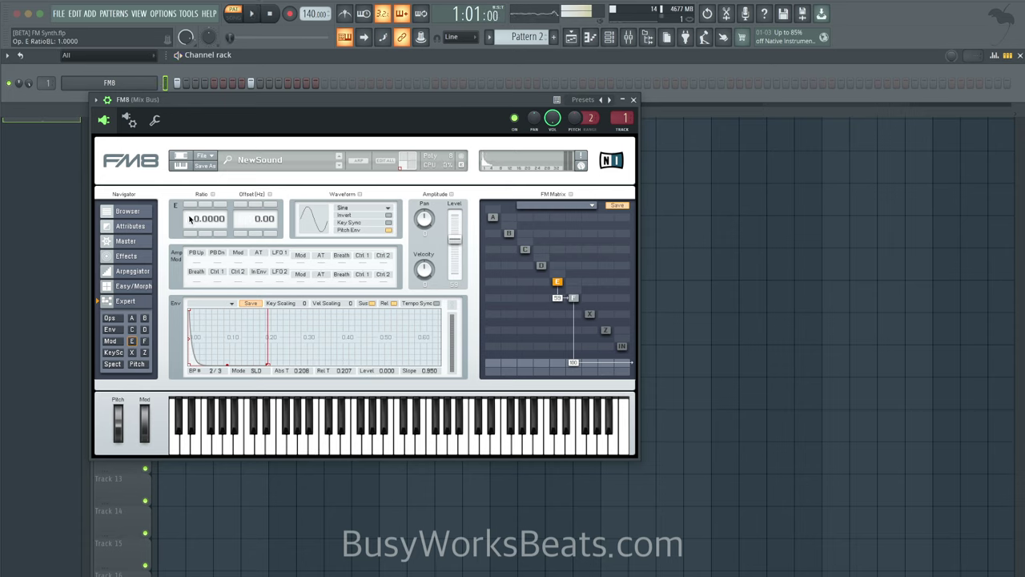
pyautogui.moveTo(190, 218); pyautogui.dragTo(192, 214)
pyautogui.press('Return')
pyautogui.press('space')
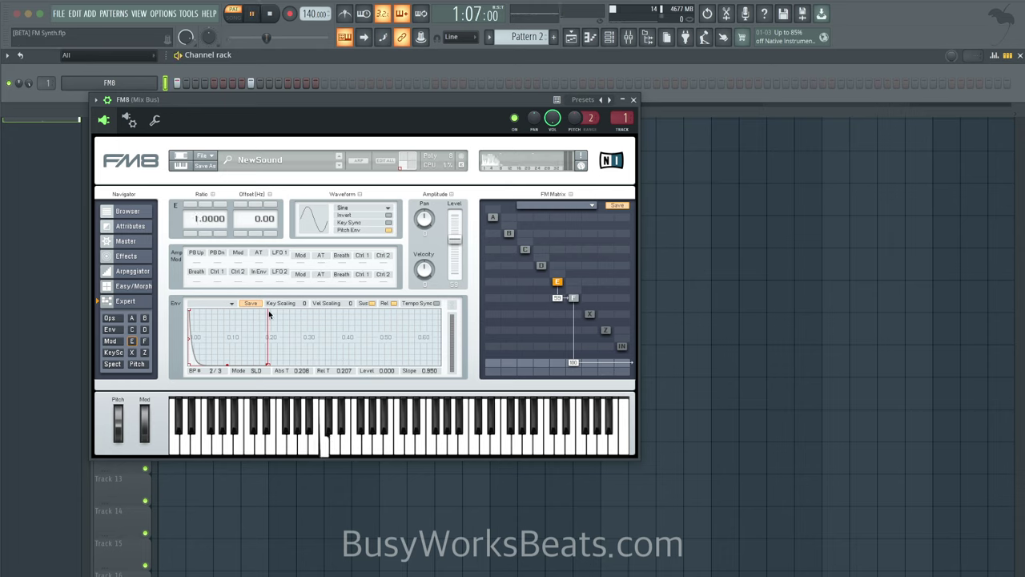
pyautogui.press('space')
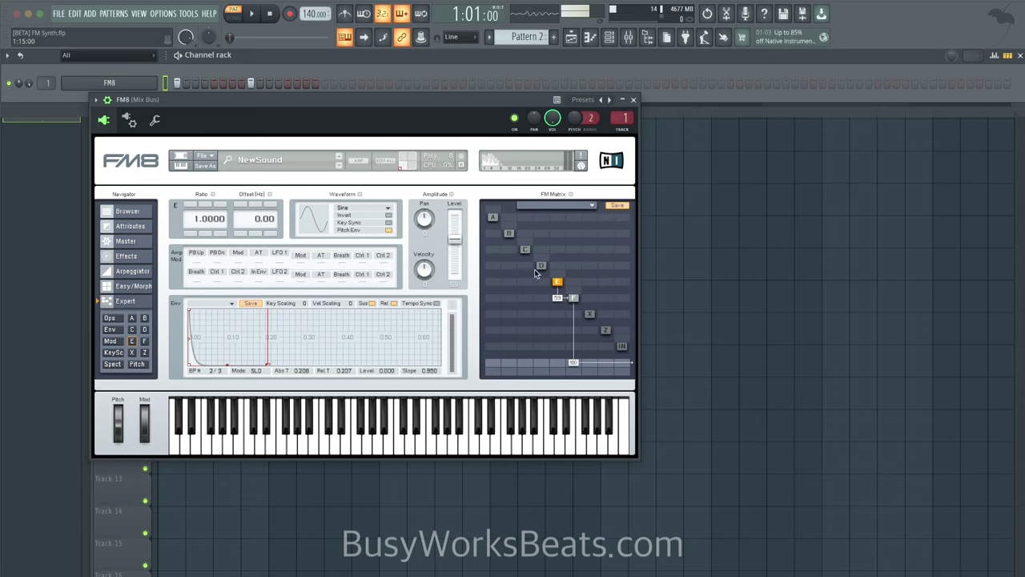
# - Raise operator E's velocity sensitivity to 100 and open the FM8 piano roll for Pattern 2
pyautogui.rightClick(134, 80)
pyautogui.click(168, 80)
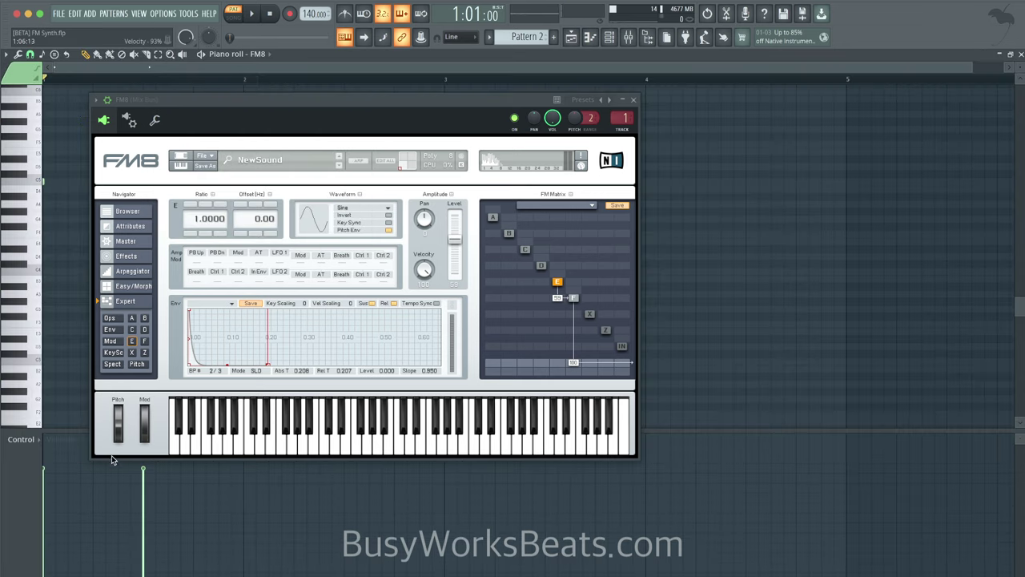
# - Lower the first C5 note's velocity to near minimum, audition the soft and hard hits, and close FM8
pyautogui.moveTo(83, 525); pyautogui.dragTo(50, 563)
pyautogui.moveTo(286, 100); pyautogui.dragTo(478, 95)
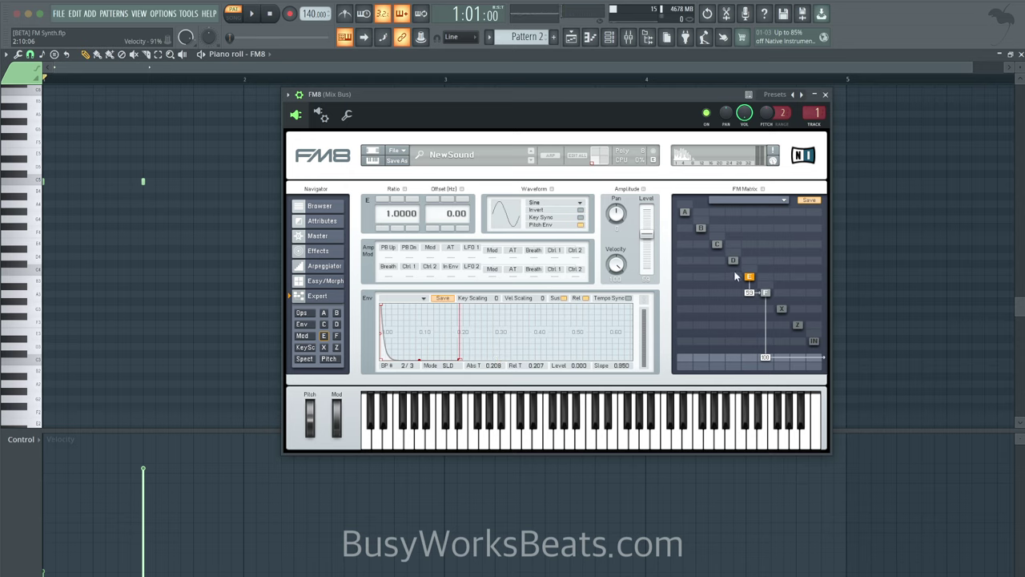
pyautogui.press('space')
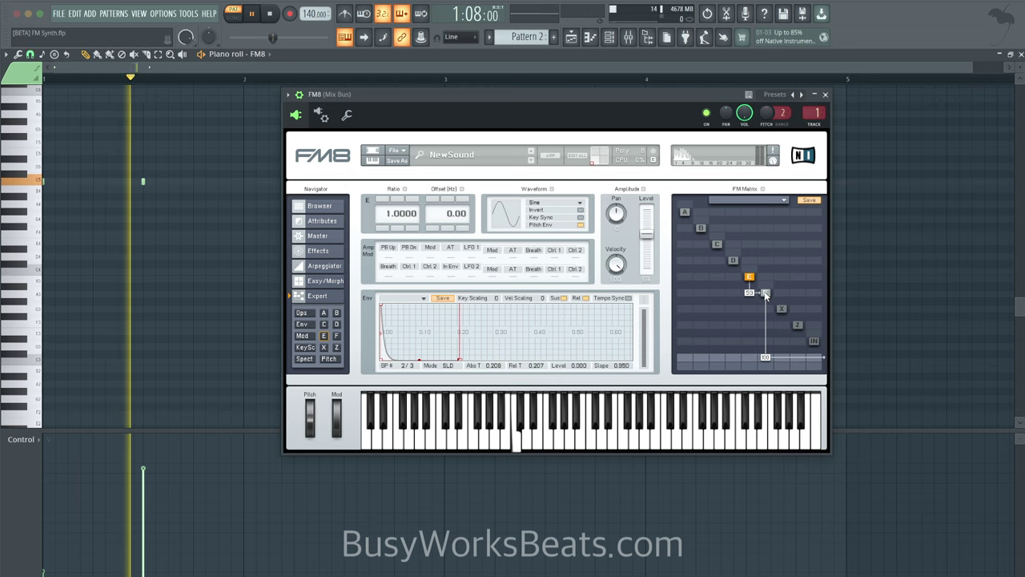
pyautogui.press('space')
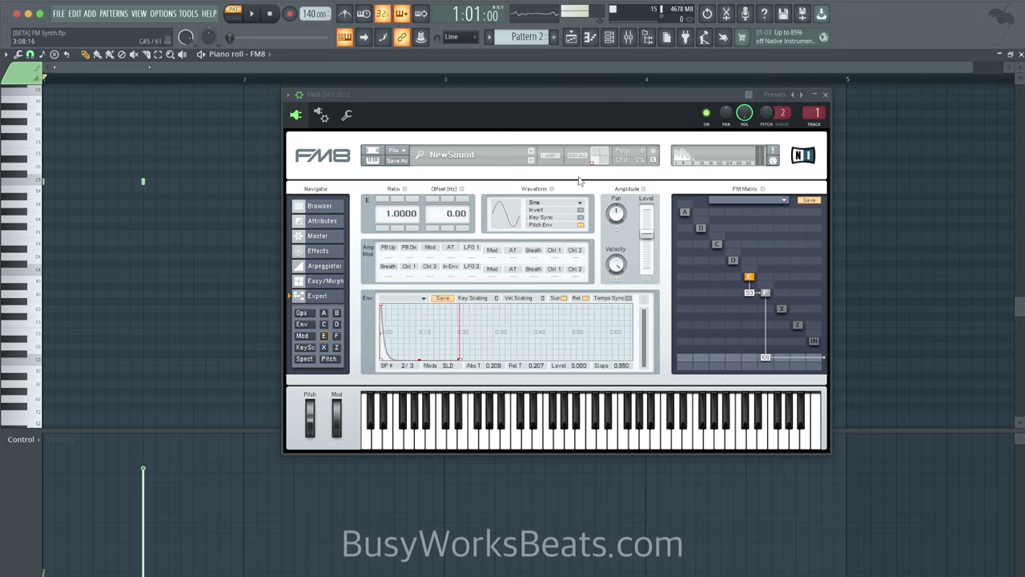
pyautogui.click(825, 95)
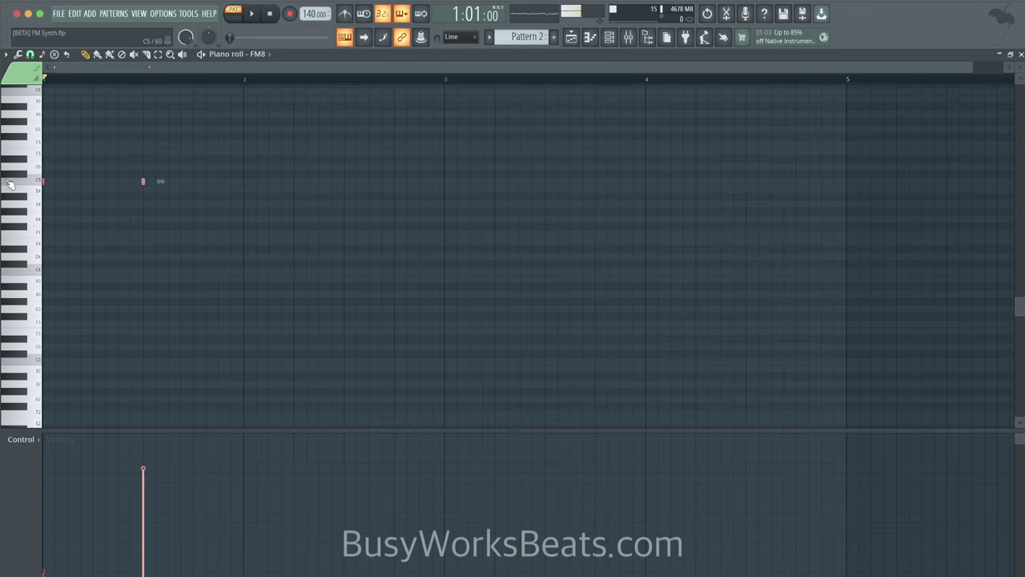
# - Duplicate the C5 notes to build a row of eight evenly spaced hits across the first two bars
pyautogui.click(193, 182)
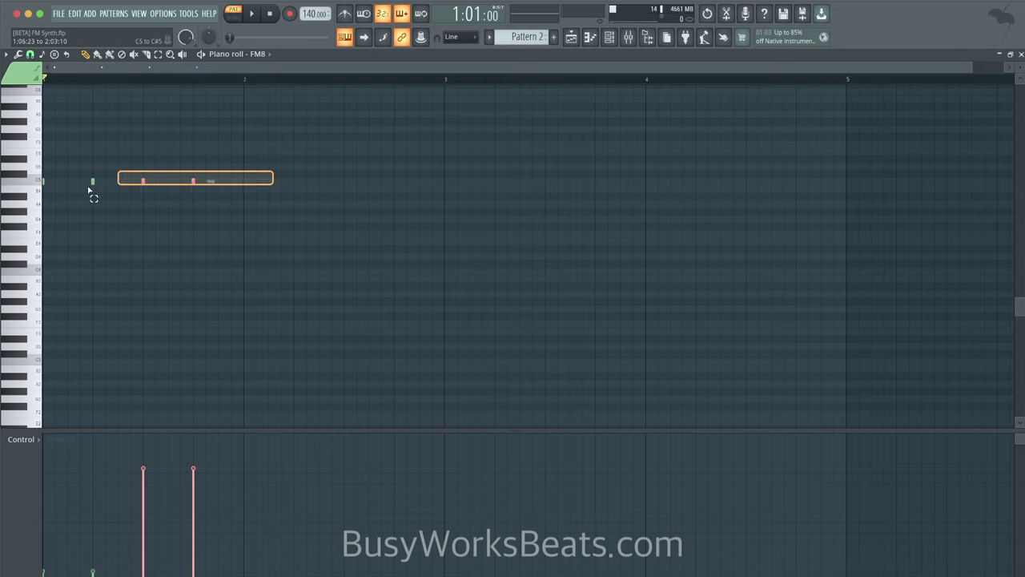
pyautogui.keyDown('shift'); pyautogui.moveTo(93, 182); pyautogui.dragTo(293, 181); pyautogui.keyUp('shift')
pyautogui.hotkey('ctrl', 'd')
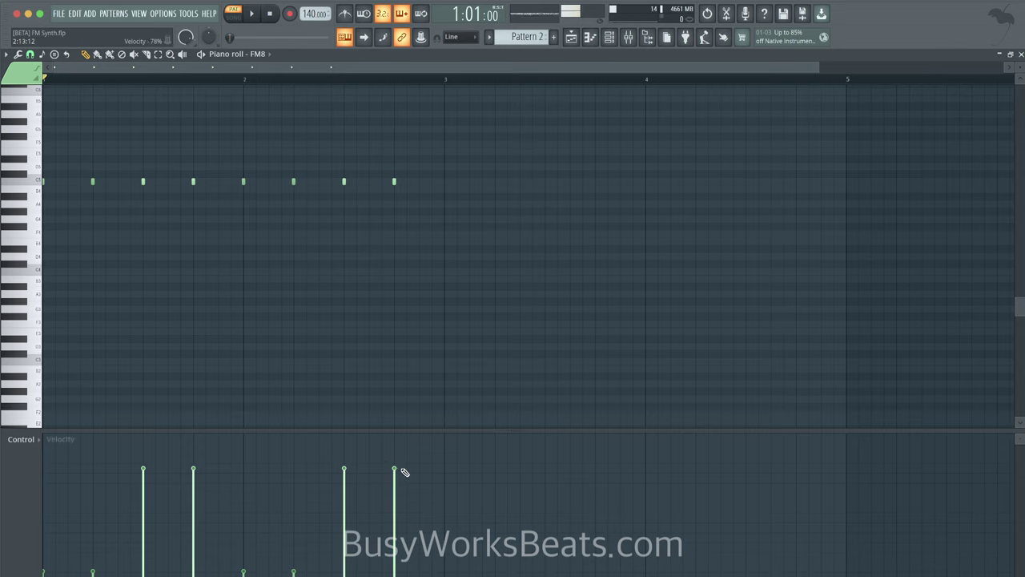
# - Shape the eight notes' velocities into a rising ramp and audition it with FM8's operator E shown
pyautogui.moveTo(402, 473); pyautogui.dragTo(92, 572)
pyautogui.press('space')
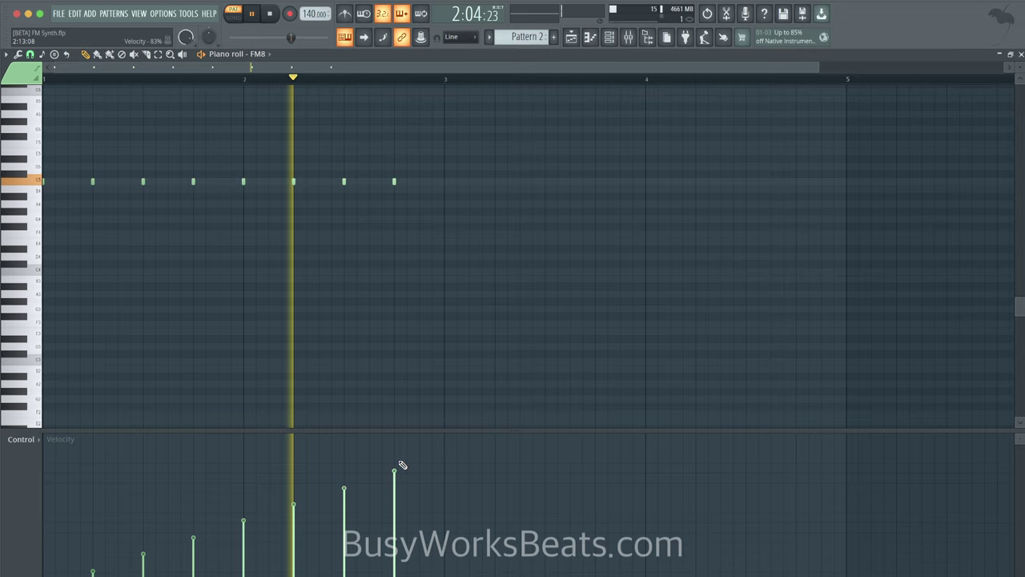
pyautogui.click(609, 37)
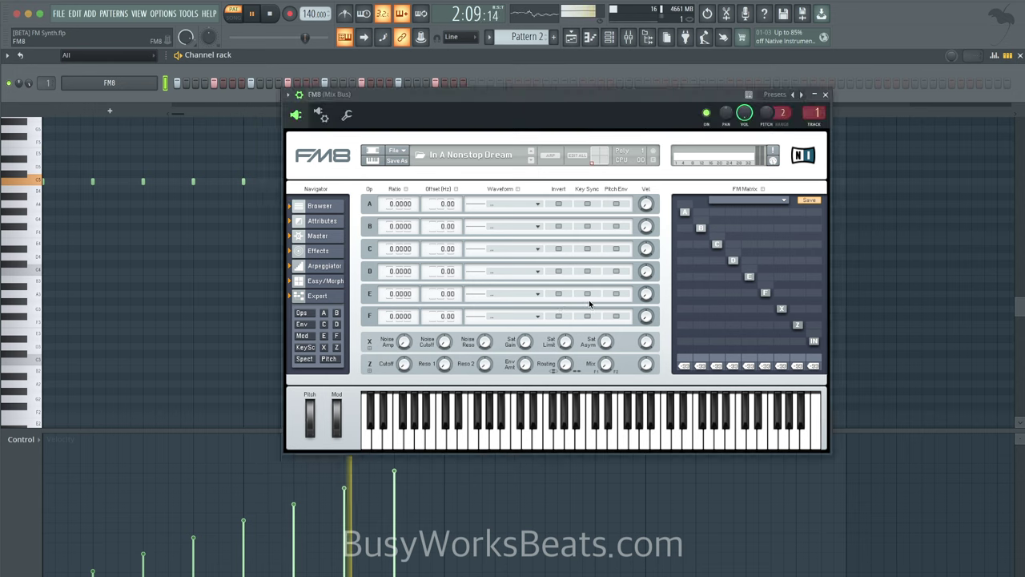
pyautogui.click(749, 278)
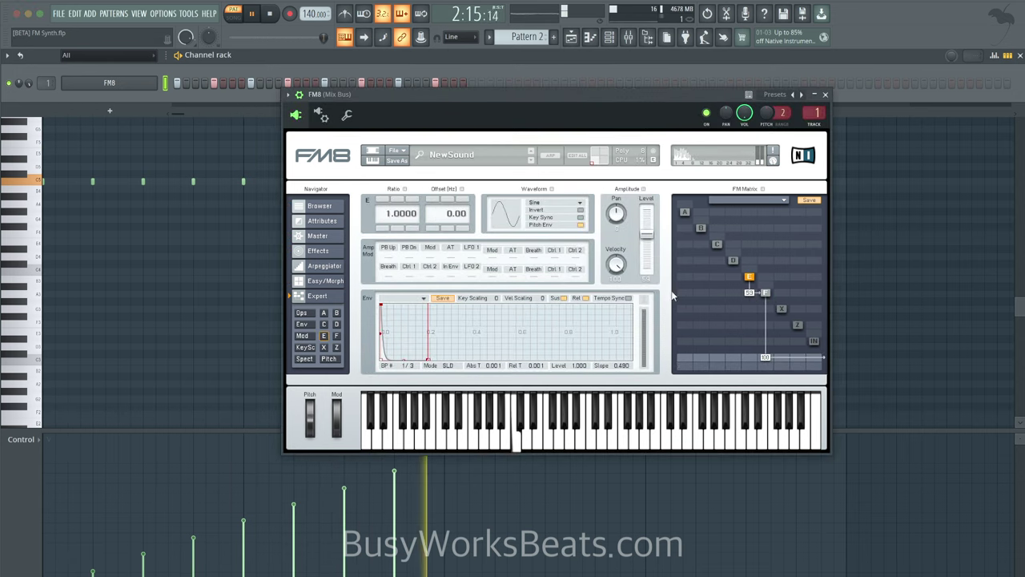
pyautogui.press('space')
pyautogui.click(826, 96)
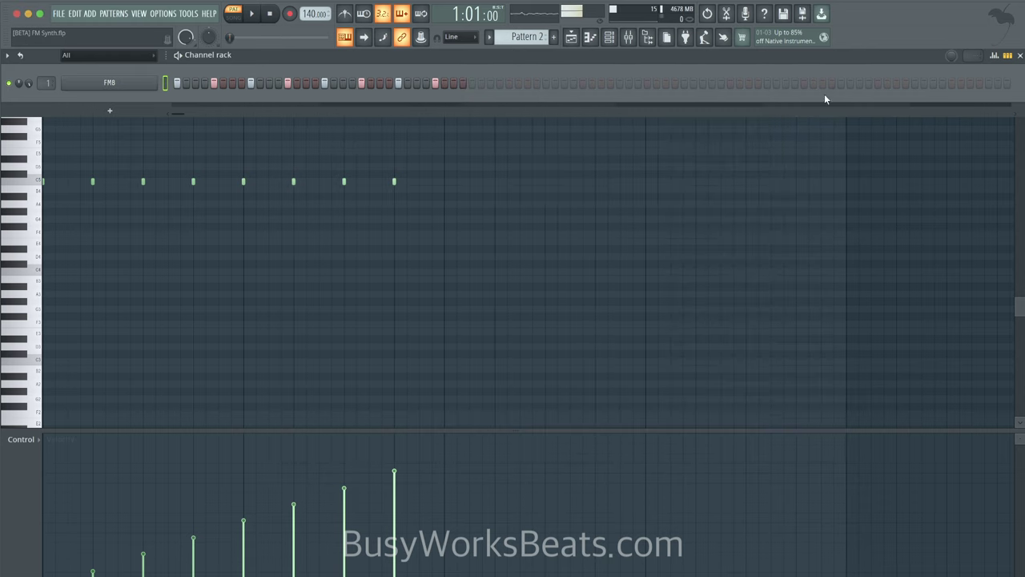
# - Delete all the C5 notes from the piano roll
pyautogui.rightClick(394, 183)
pyautogui.rightClick(243, 183)
pyautogui.hotkey('ctrl', 'a')
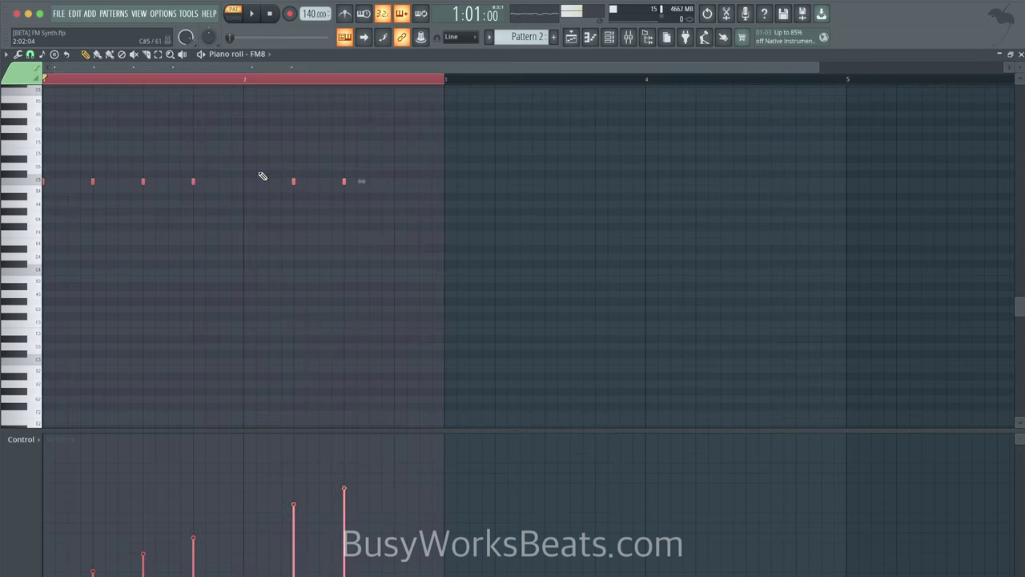
pyautogui.press('Delete')
# - Place six short B4 notes in a syncopated rhythm across bar 1 at about 77% velocity and audition them
pyautogui.click(24, 187)
pyautogui.scroll(2, 120, 182)
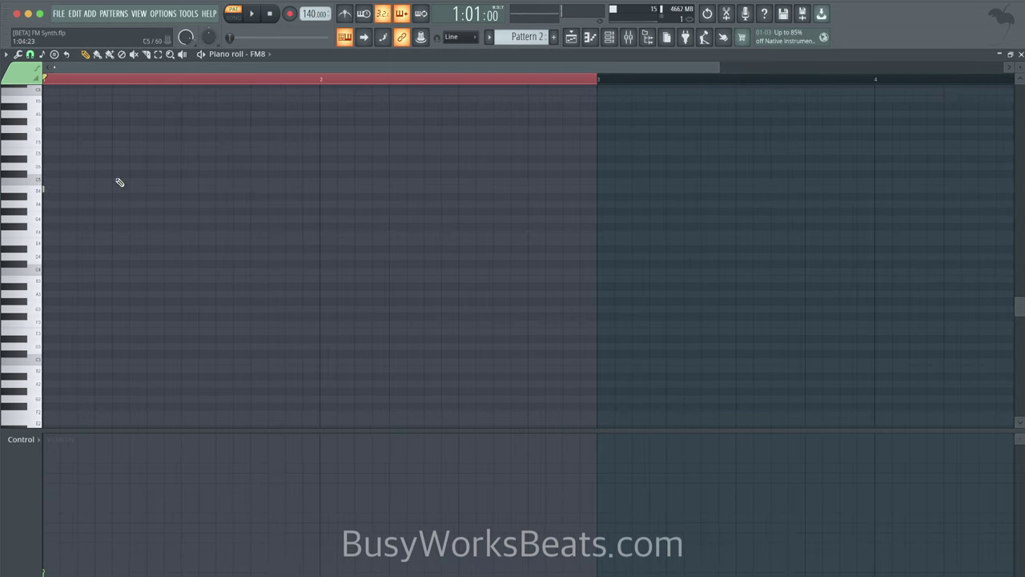
pyautogui.click(45, 469)
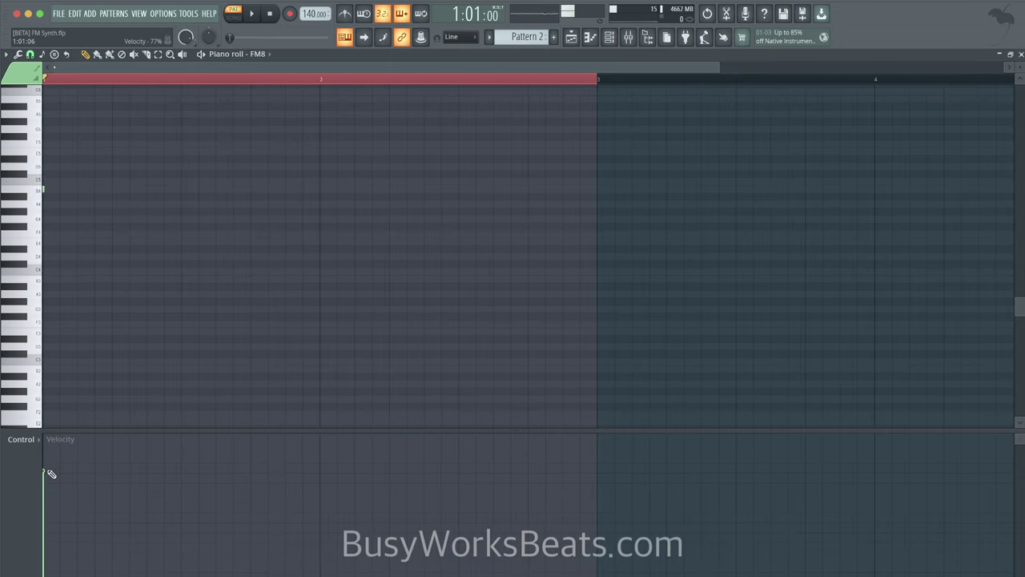
pyautogui.click(94, 189)
pyautogui.click(147, 189)
pyautogui.click(181, 189)
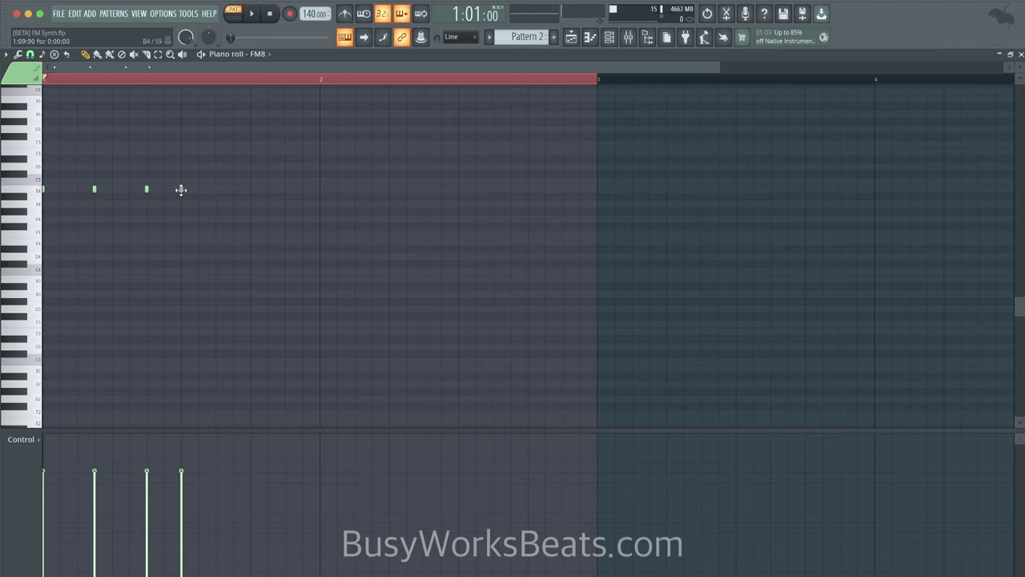
pyautogui.click(216, 189)
pyautogui.rightClick(216, 189)
pyautogui.click(233, 189)
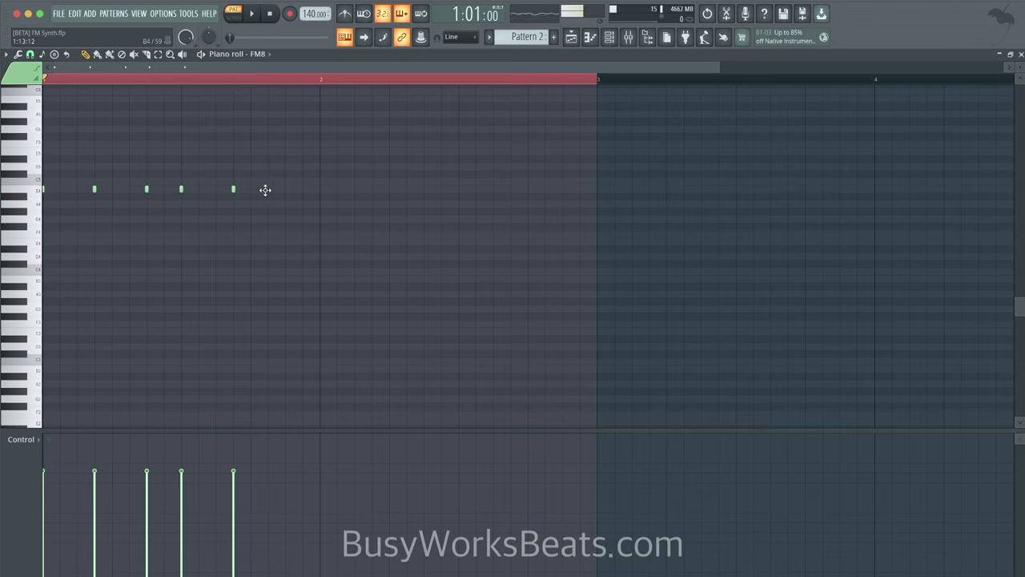
pyautogui.click(284, 189)
pyautogui.press('space')
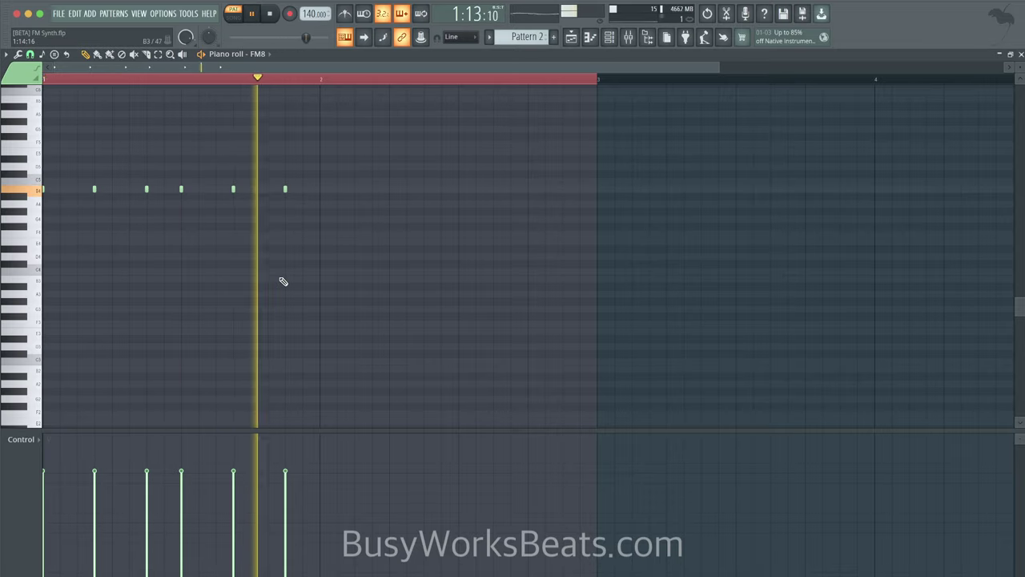
# - Lower the velocities of the second, third, fifth and last B4 notes to accent the rhythm during playback
pyautogui.scroll(3, 325, 81)
pyautogui.scroll(-4, 301, 76)
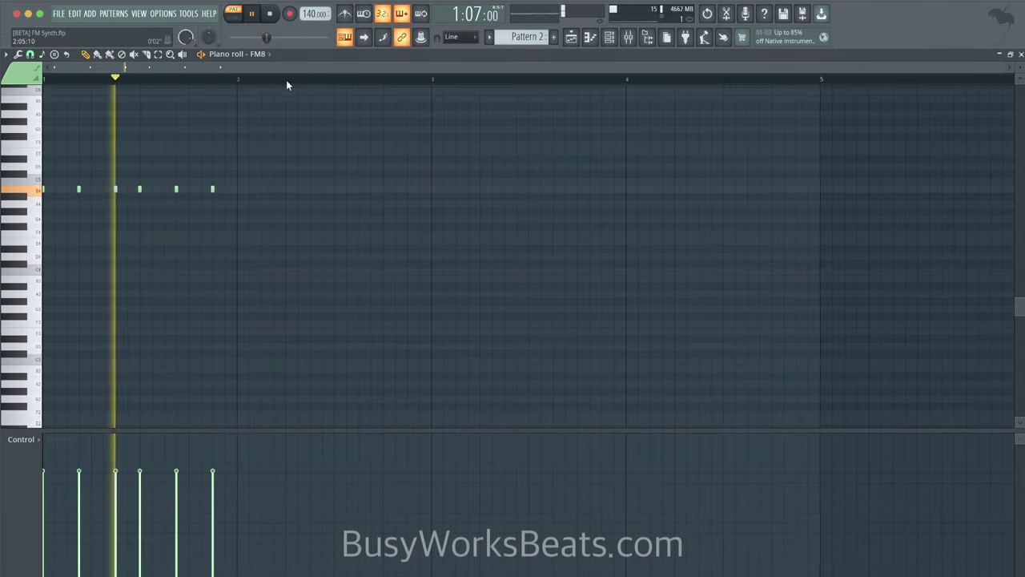
pyautogui.scroll(-2, 166, 217)
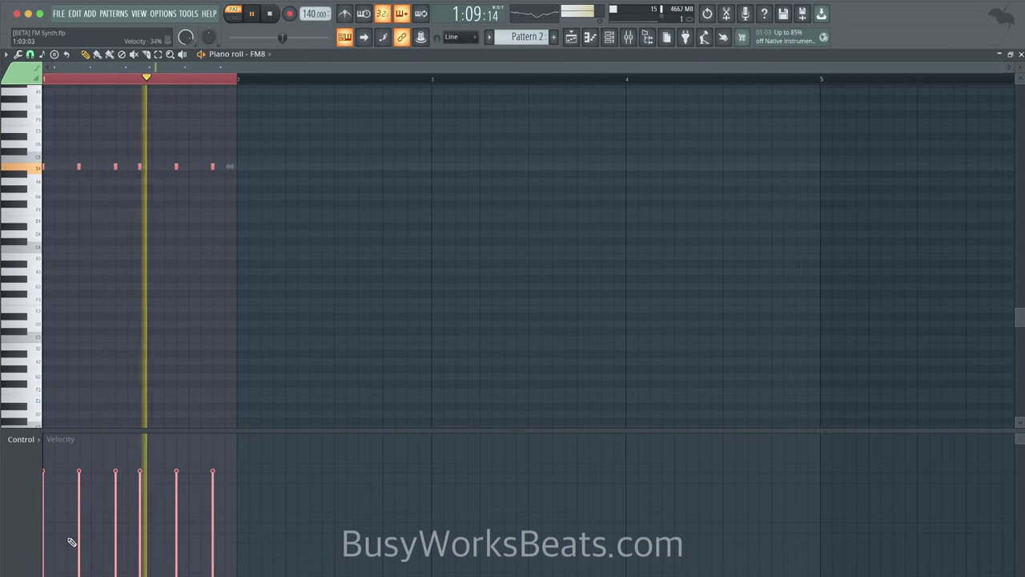
pyautogui.moveTo(79, 537); pyautogui.dragTo(43, 541)
pyautogui.press('super+z')
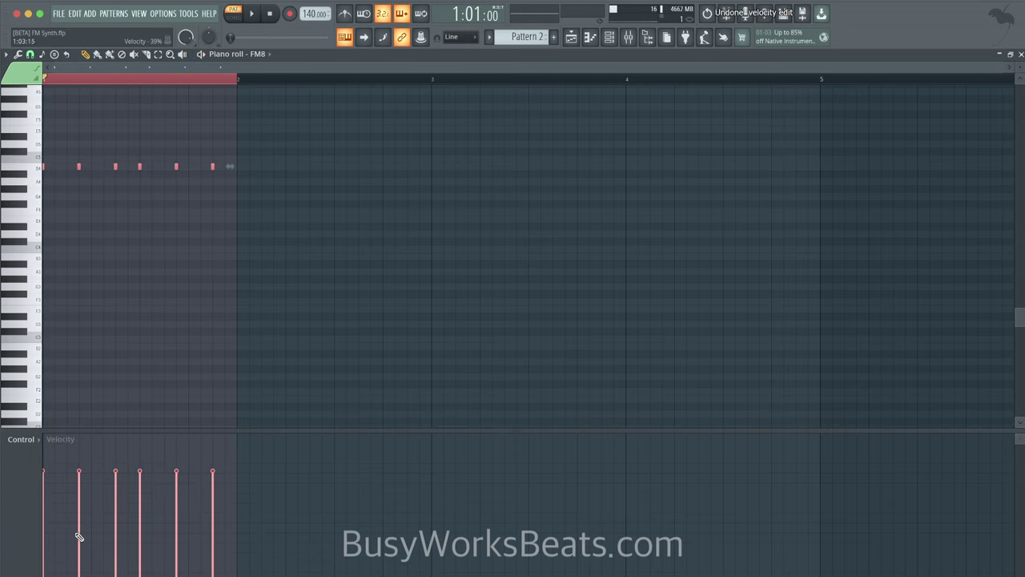
pyautogui.click(78, 533)
pyautogui.click(115, 528)
pyautogui.moveTo(119, 532)
pyautogui.mouseDown()
pyautogui.moveTo(223, 538)
pyautogui.moveTo(222, 553)
pyautogui.moveTo(196, 496)
pyautogui.moveTo(228, 482)
pyautogui.mouseUp()
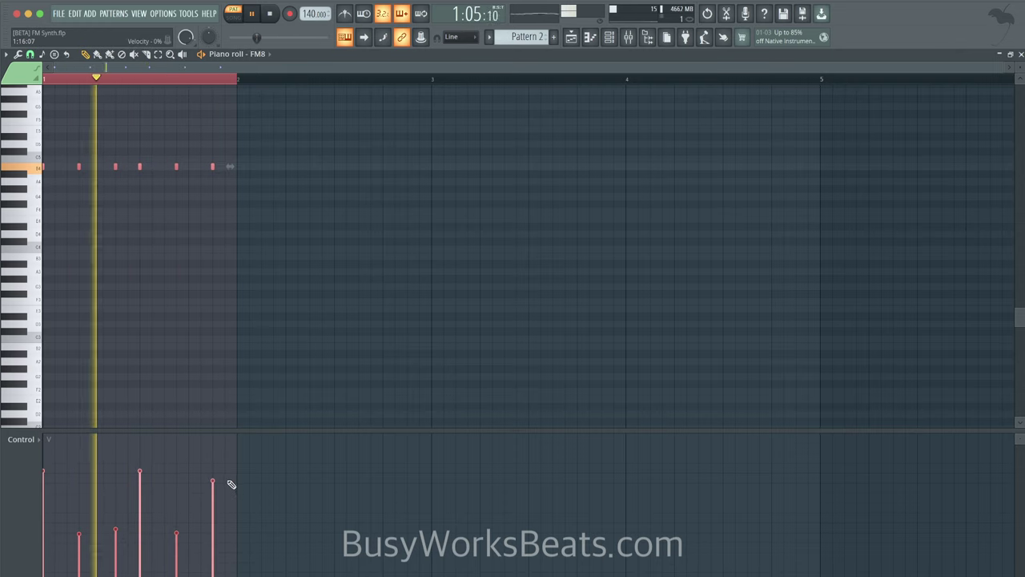
pyautogui.click(612, 39)
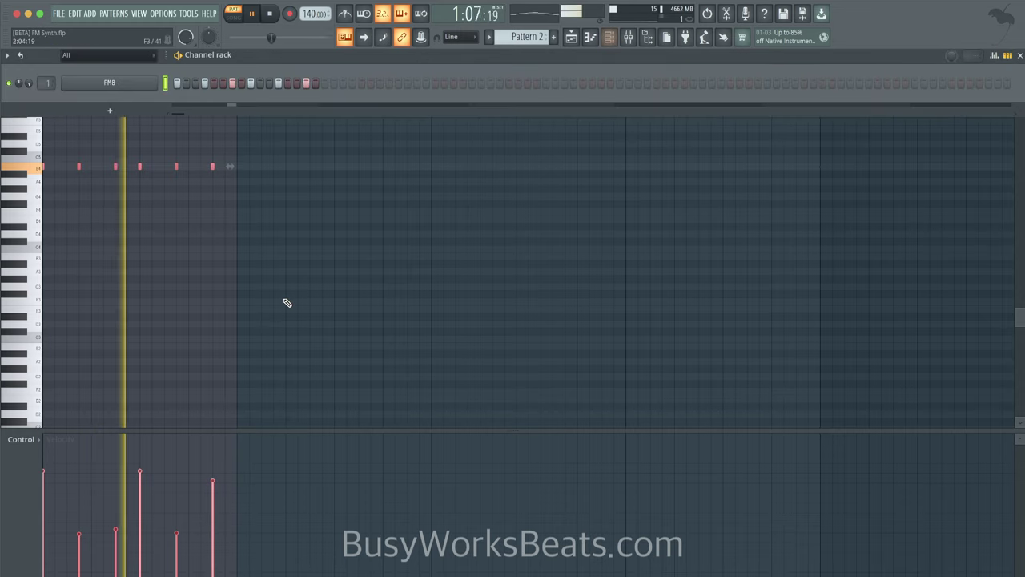
pyautogui.click(214, 503)
# - Reopen FM8, set operator F's envelope decay slope to 0.610, and show operator E's envelope
pyautogui.click(608, 37)
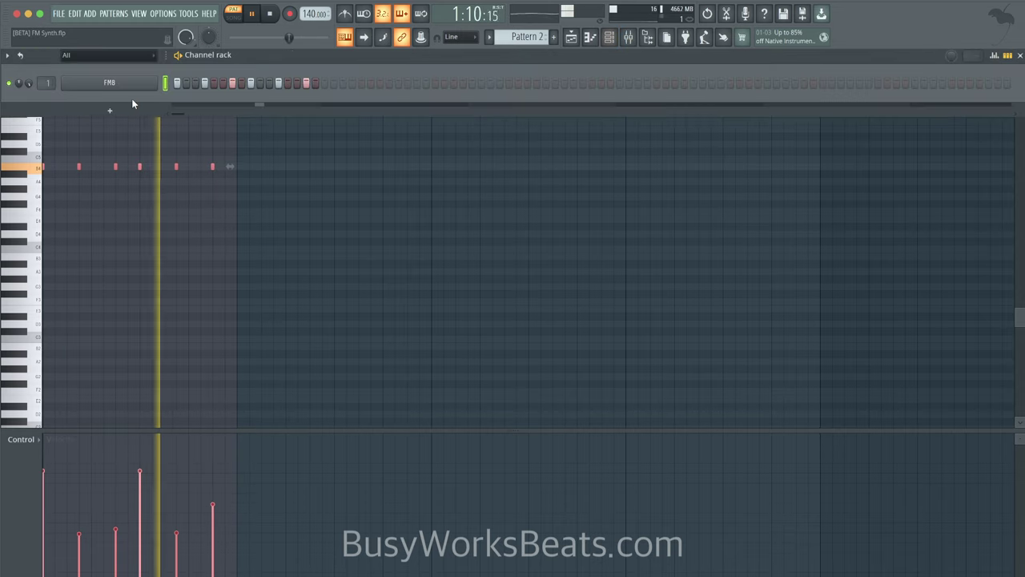
pyautogui.click(127, 87)
pyautogui.click(765, 294)
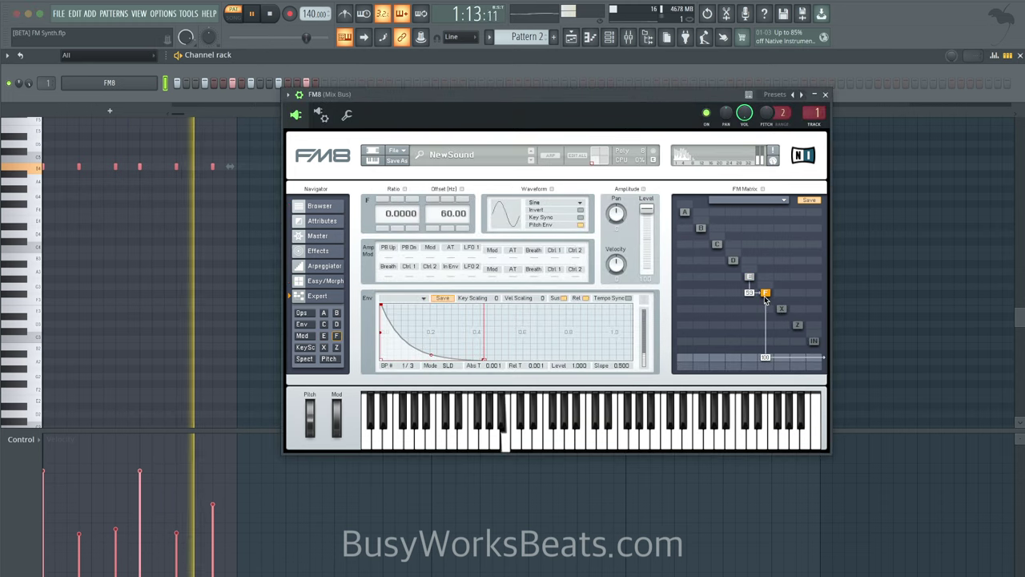
pyautogui.moveTo(431, 357)
pyautogui.mouseDown()
pyautogui.moveTo(441, 354)
pyautogui.moveTo(432, 341)
pyautogui.mouseUp()
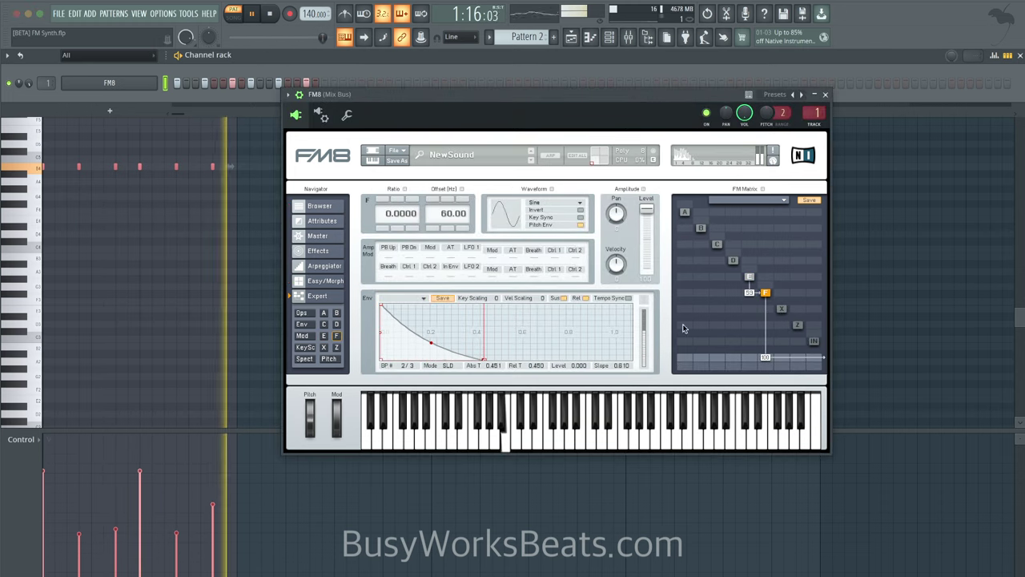
pyautogui.click(752, 277)
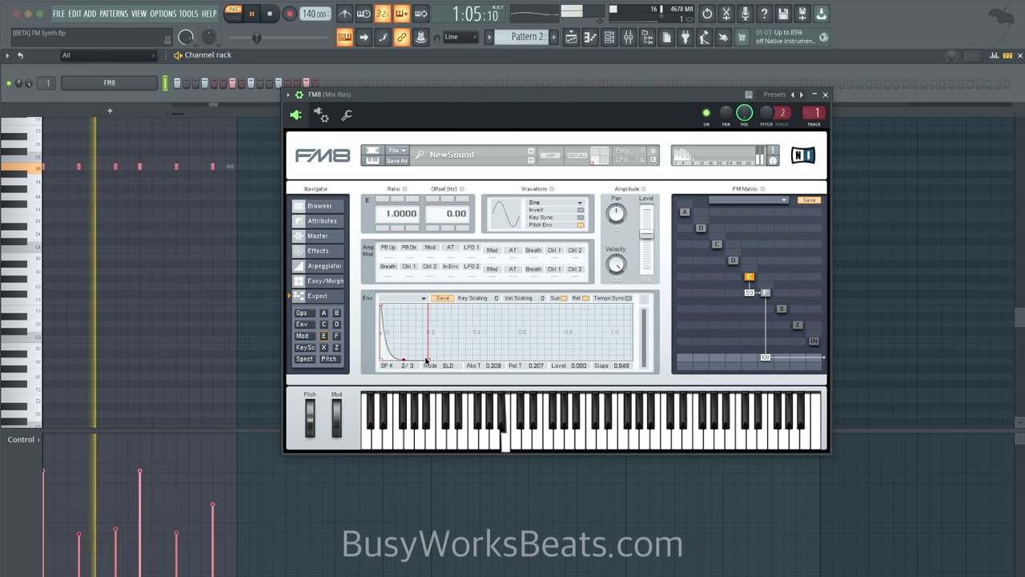
# - Set operator F's offset to 0 Hz and its ratio to 0.25 while auditioning the pattern
pyautogui.click(765, 294)
pyautogui.press('space')
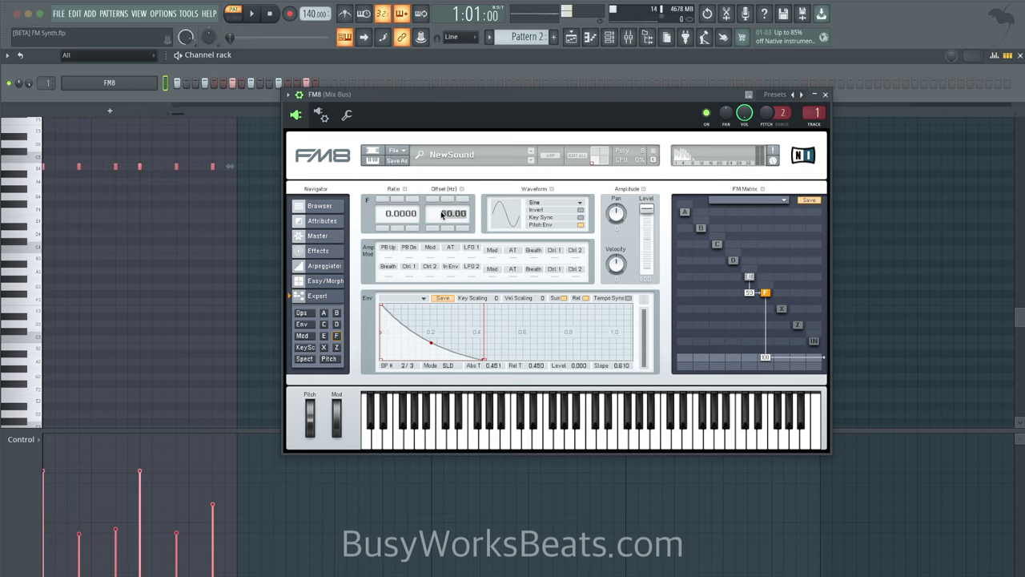
pyautogui.write('0')
pyautogui.press('Return')
pyautogui.moveTo(388, 218); pyautogui.dragTo(389, 215)
pyautogui.press('space')
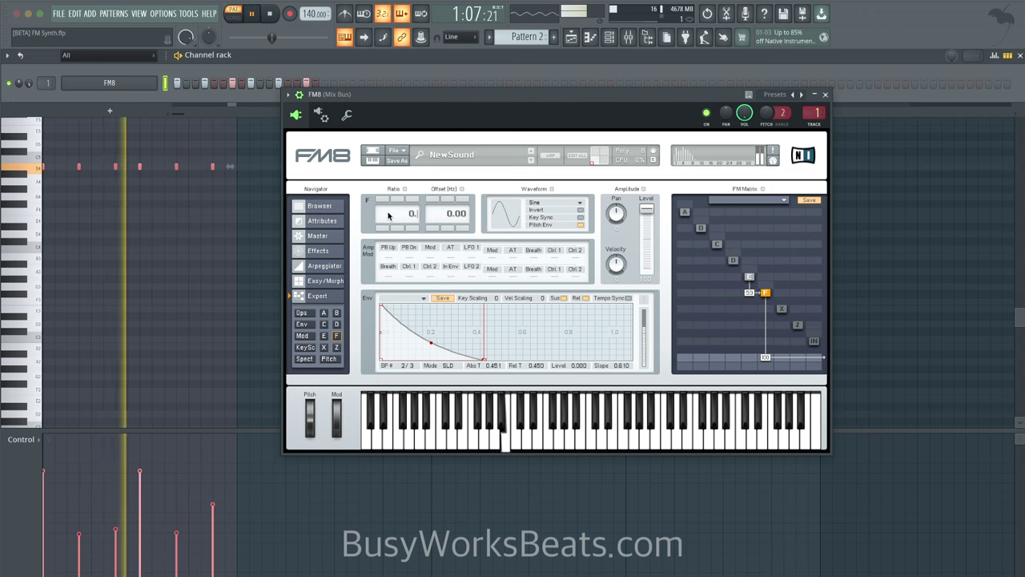
pyautogui.moveTo(388, 214); pyautogui.dragTo(442, 237)
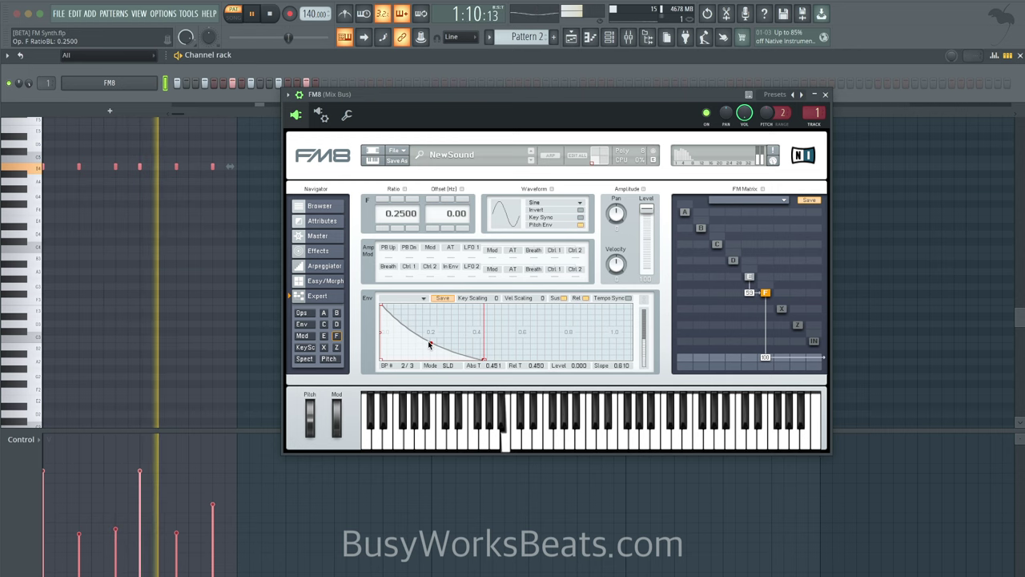
# - Audition operator E at a ratio of 2.5 with a decay slope of 0.850, and return the ratio to 1
pyautogui.click(749, 278)
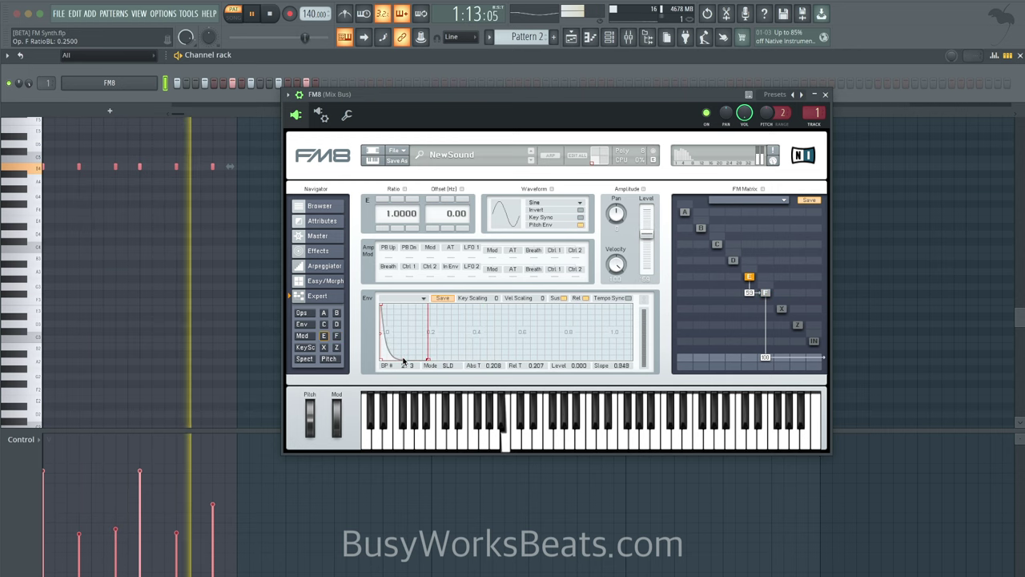
pyautogui.moveTo(408, 207); pyautogui.dragTo(393, 227)
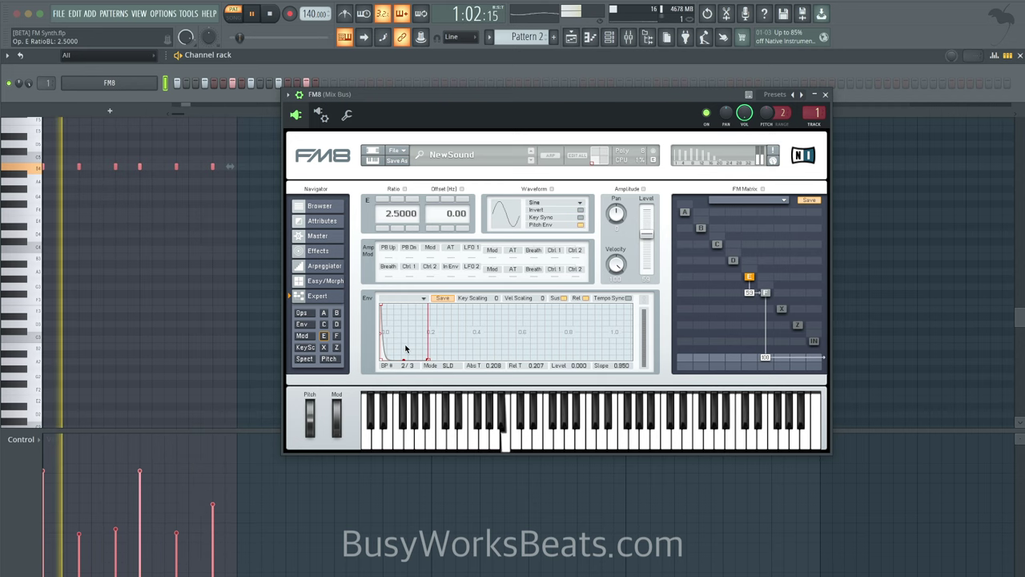
pyautogui.moveTo(392, 218); pyautogui.dragTo(391, 216)
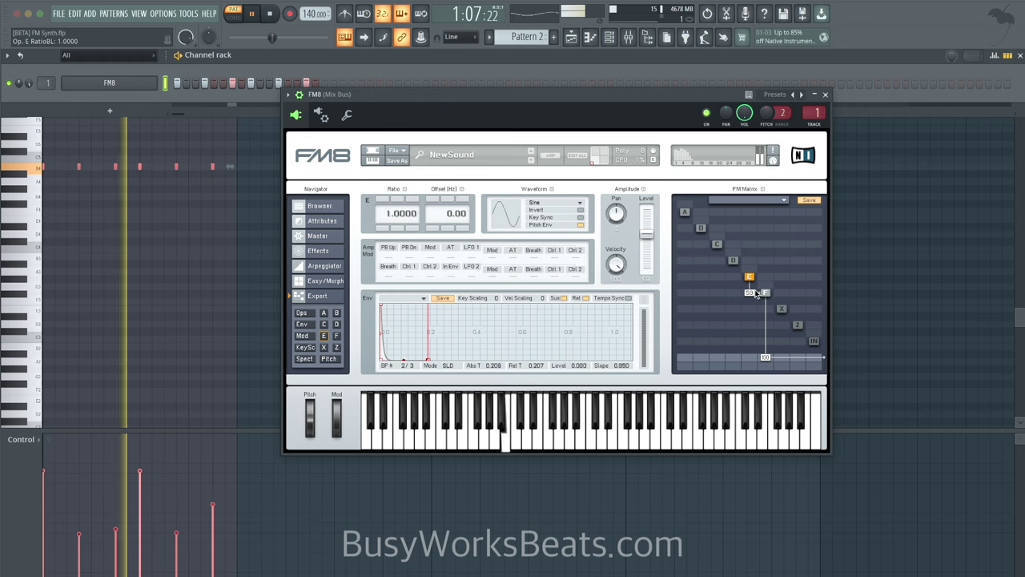
# - Raise the E-to-F modulation amount slightly, stop playback, and close FM8
pyautogui.moveTo(751, 292); pyautogui.dragTo(717, 272)
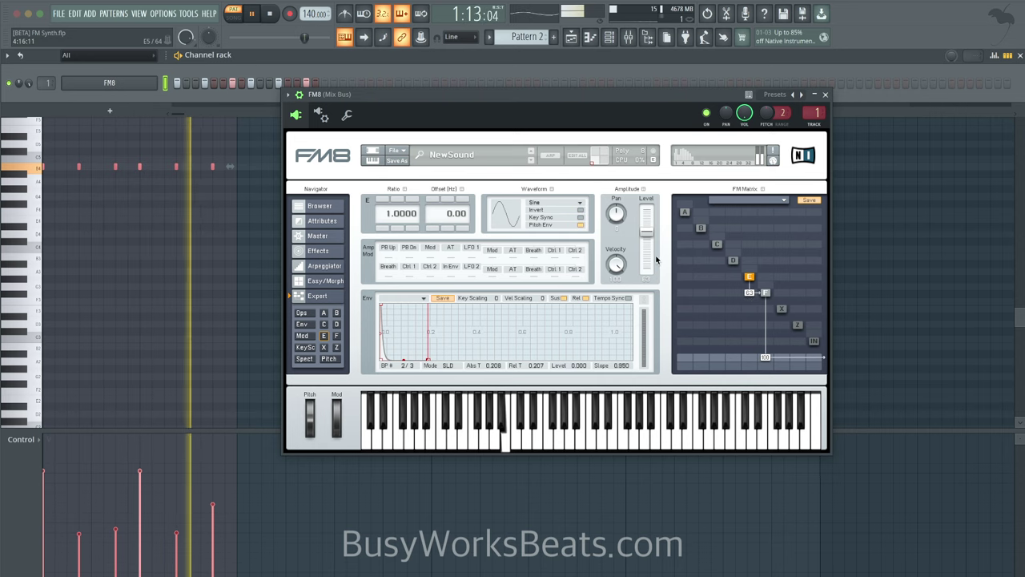
pyautogui.press('space')
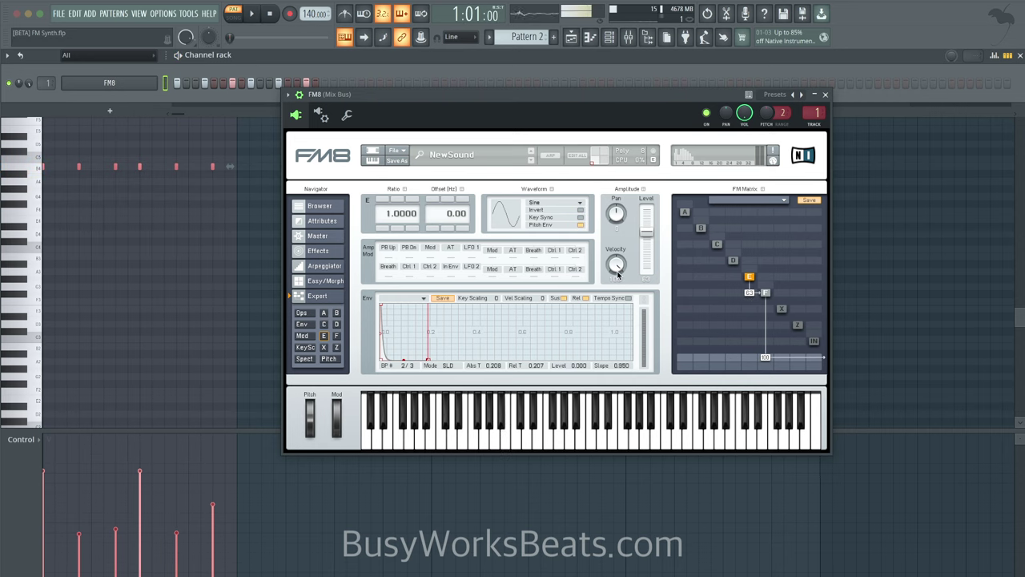
pyautogui.click(825, 95)
# - Clear all of Pattern 2's FM8 notes from the channel rack
pyautogui.click(316, 186)
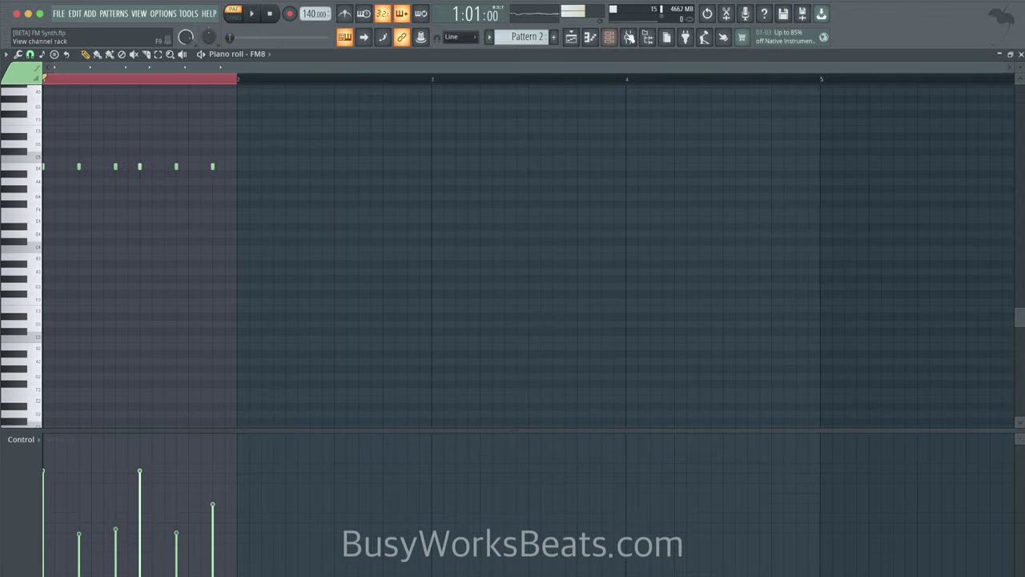
pyautogui.click(609, 37)
pyautogui.moveTo(176, 83); pyautogui.dragTo(393, 93)
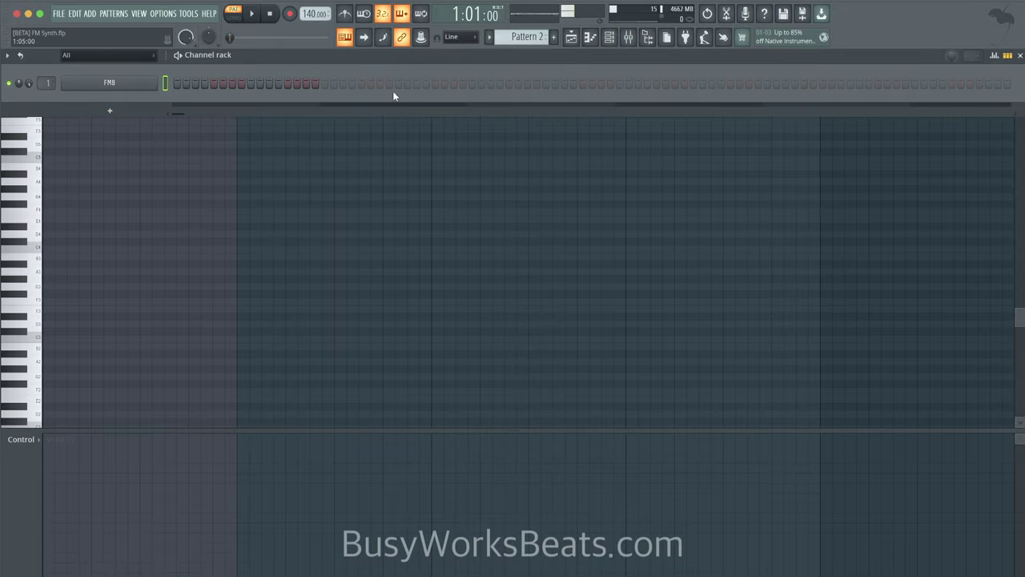
# - Switch to Pattern 1, open FM8 for its chords, and start from a new default sound
pyautogui.scroll(1, 541, 36)
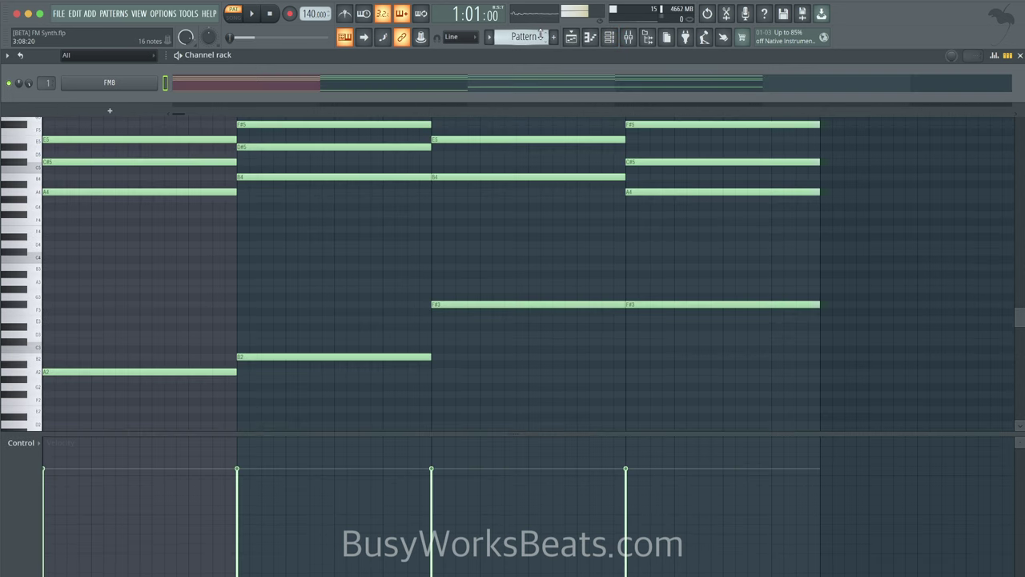
pyautogui.click(134, 85)
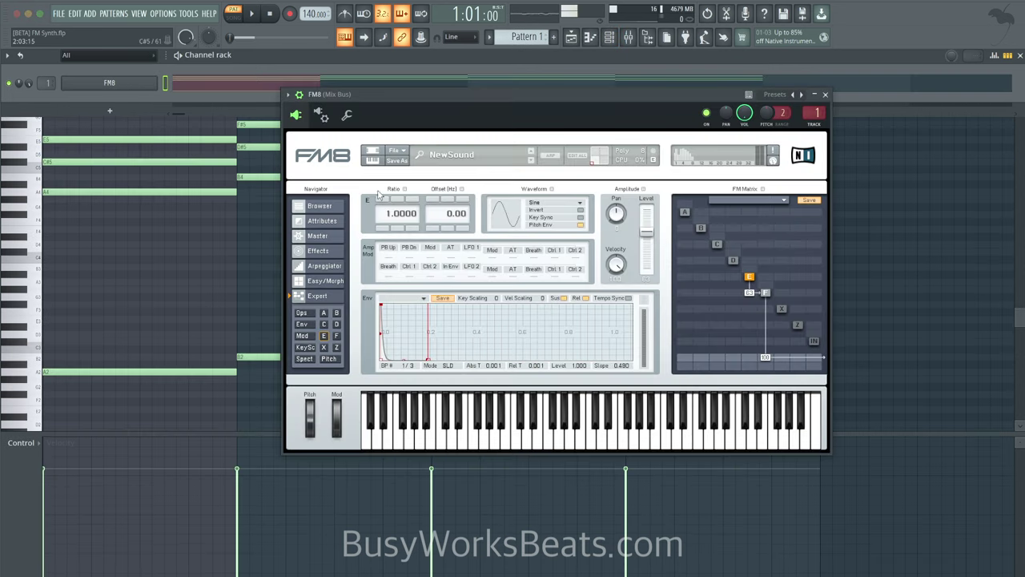
pyautogui.click(530, 160)
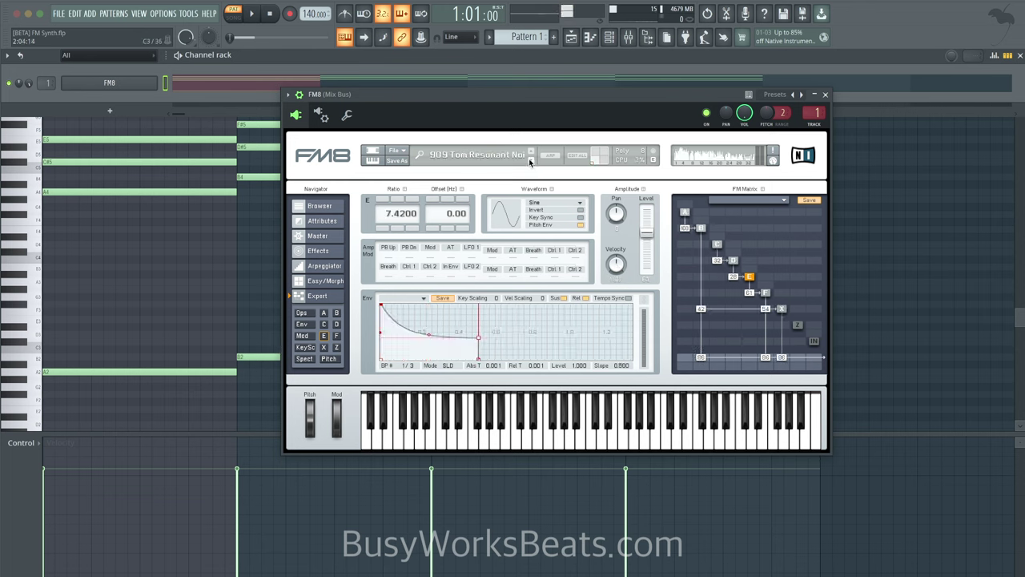
pyautogui.click(401, 150)
pyautogui.click(412, 154)
pyautogui.press('space')
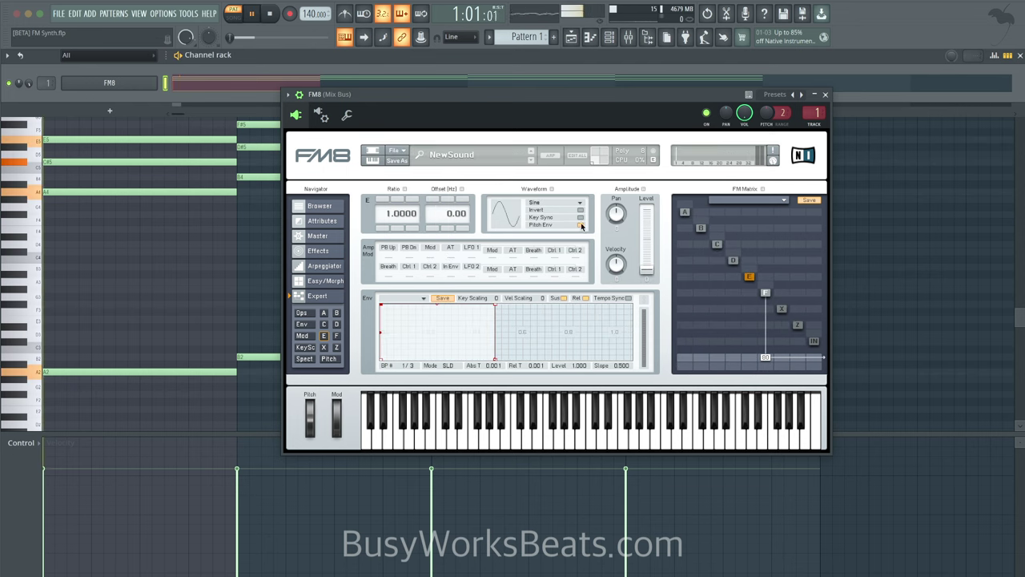
pyautogui.press('space')
pyautogui.moveTo(667, 93); pyautogui.dragTo(539, 93)
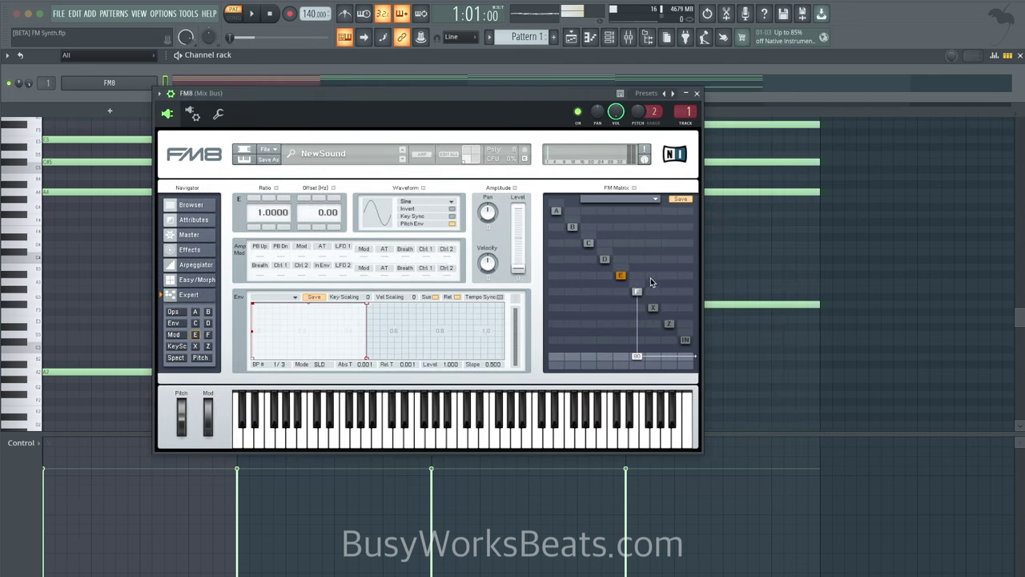
# - Set operator F's self-feedback to 34 in the FM matrix and audition the chords
pyautogui.click(636, 292)
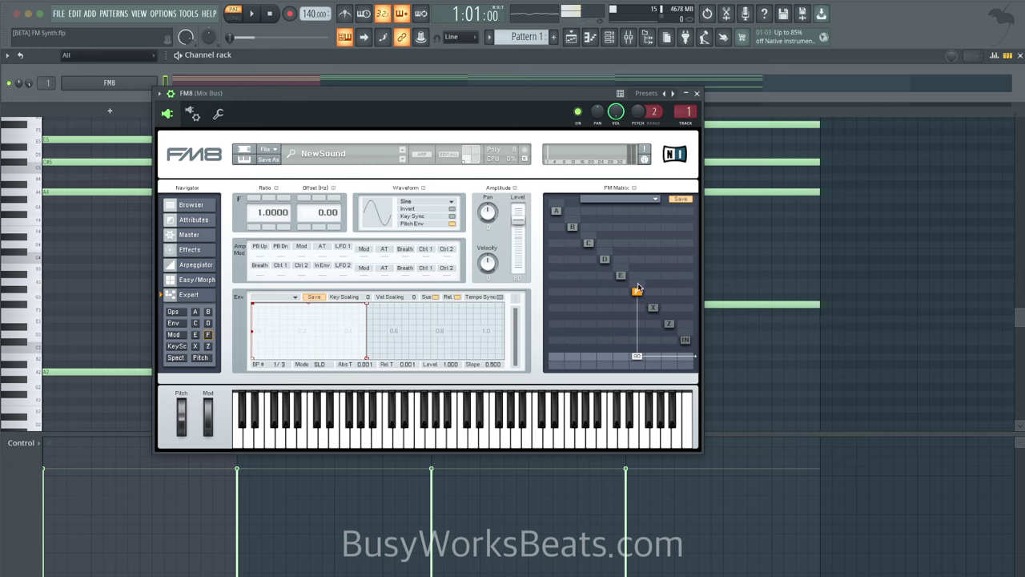
pyautogui.press('space')
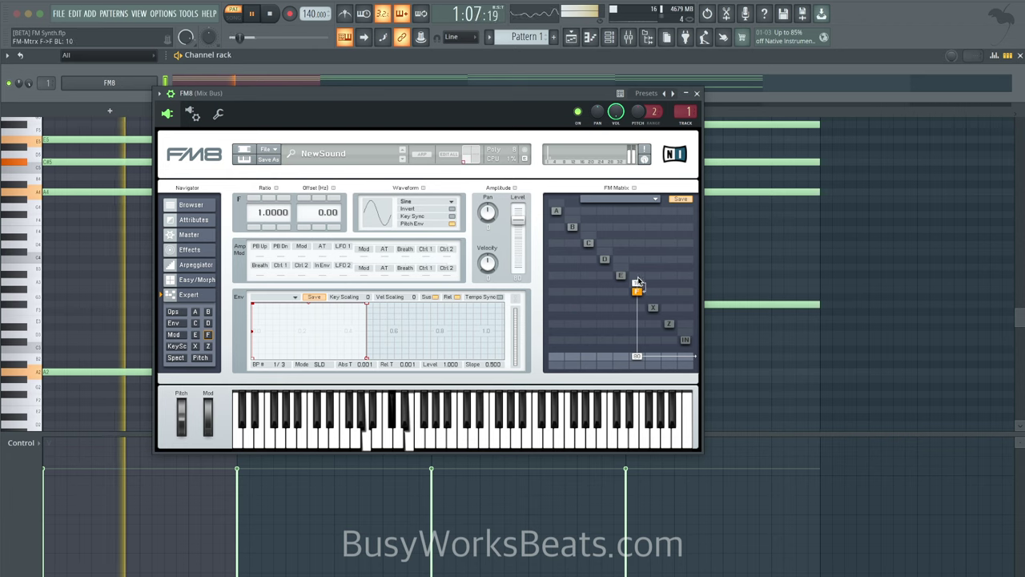
pyautogui.moveTo(639, 288); pyautogui.dragTo(640, 270)
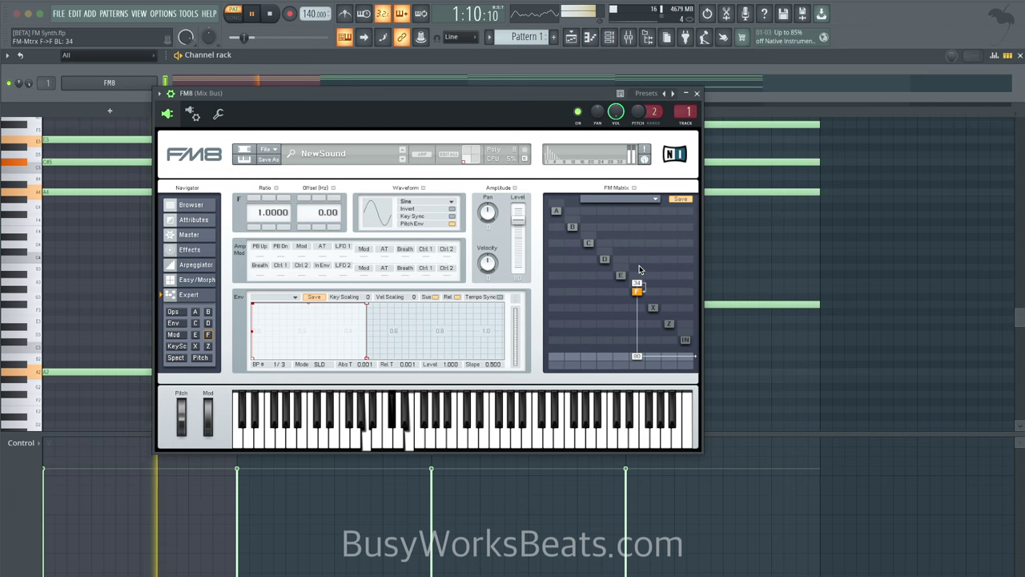
pyautogui.press('space')
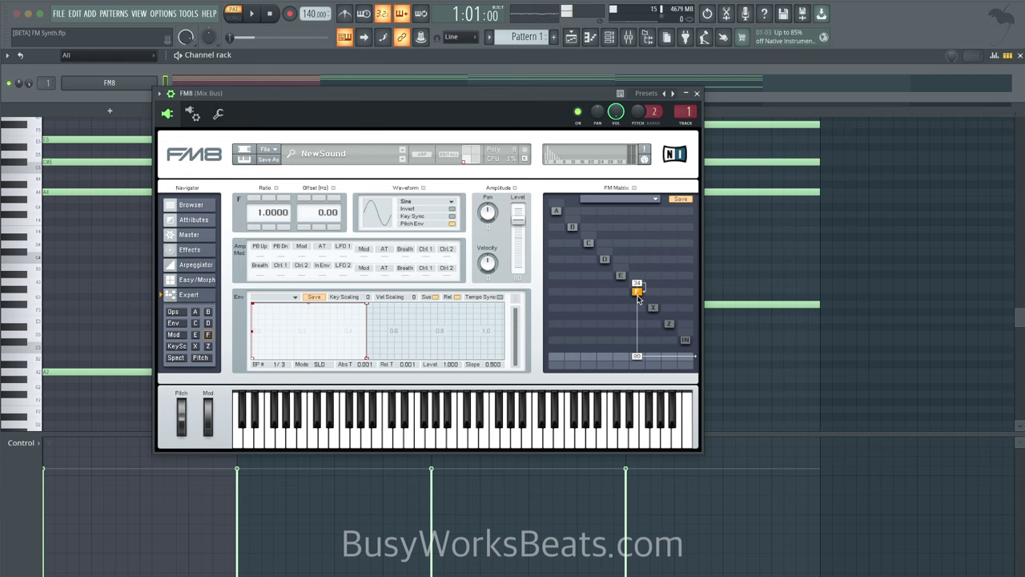
pyautogui.press('space')
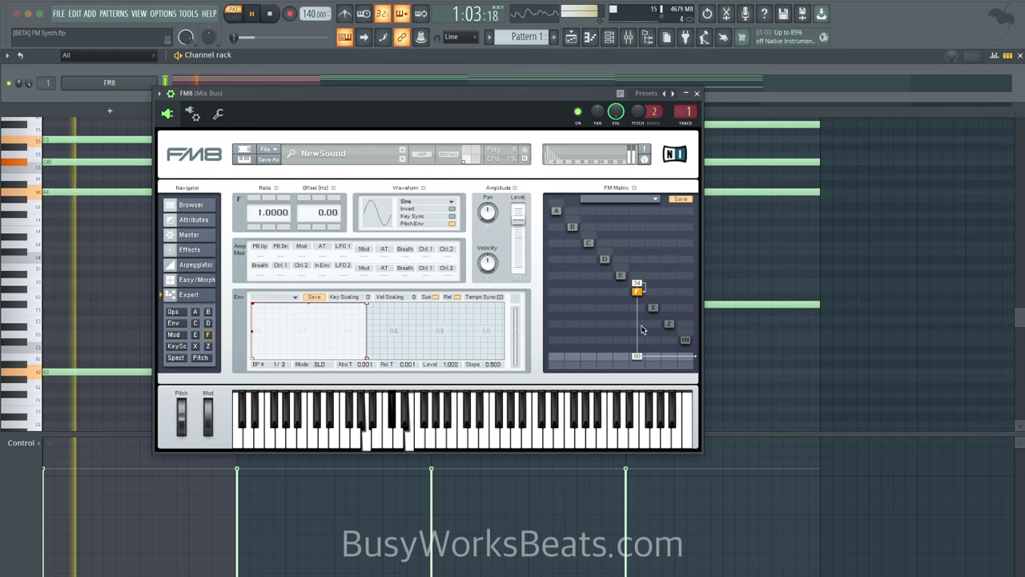
pyautogui.press('space')
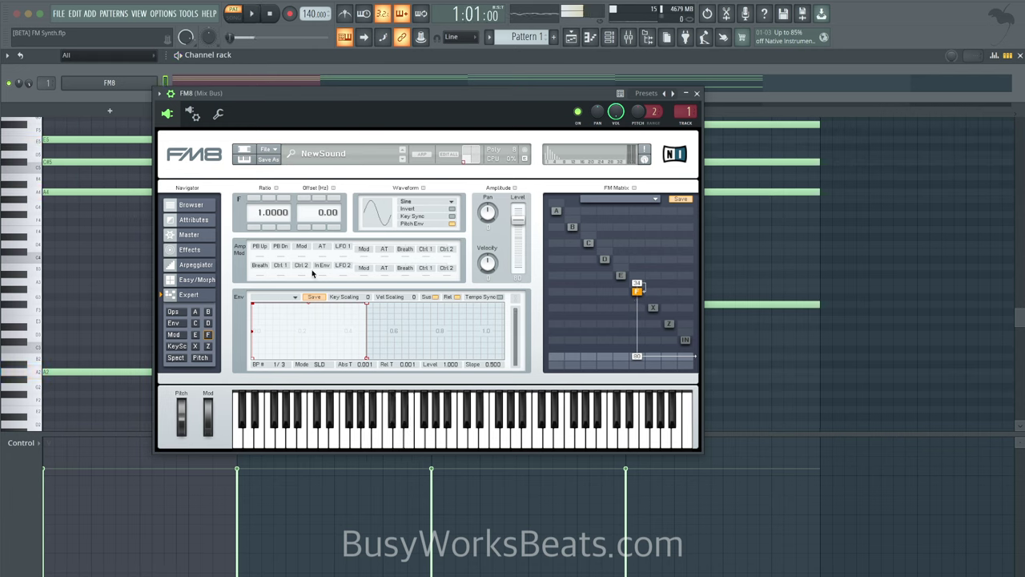
# - Set the master unison to 8 voices, raise its detune, and set its pan to 70
pyautogui.click(195, 238)
pyautogui.click(200, 247)
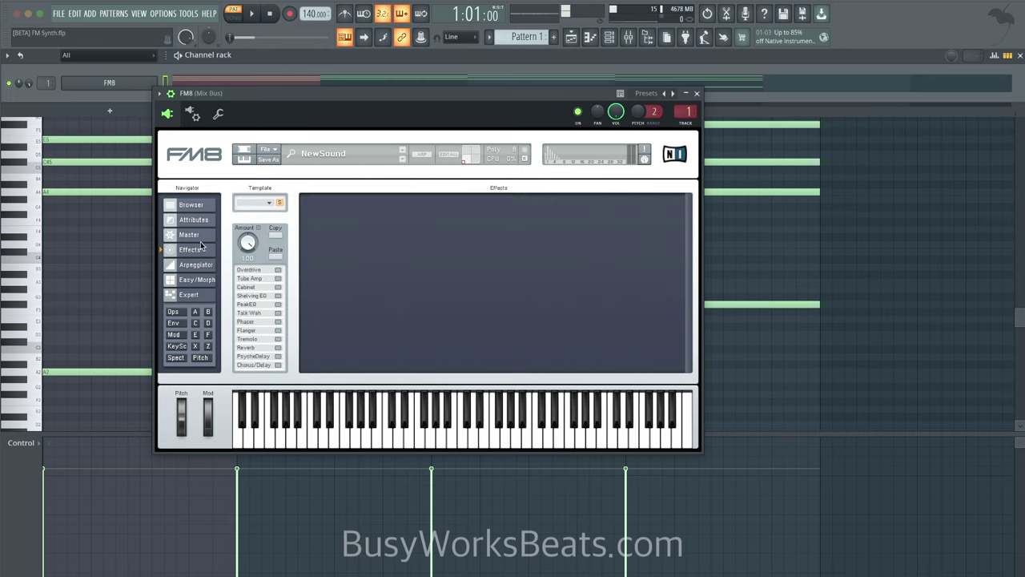
pyautogui.click(192, 237)
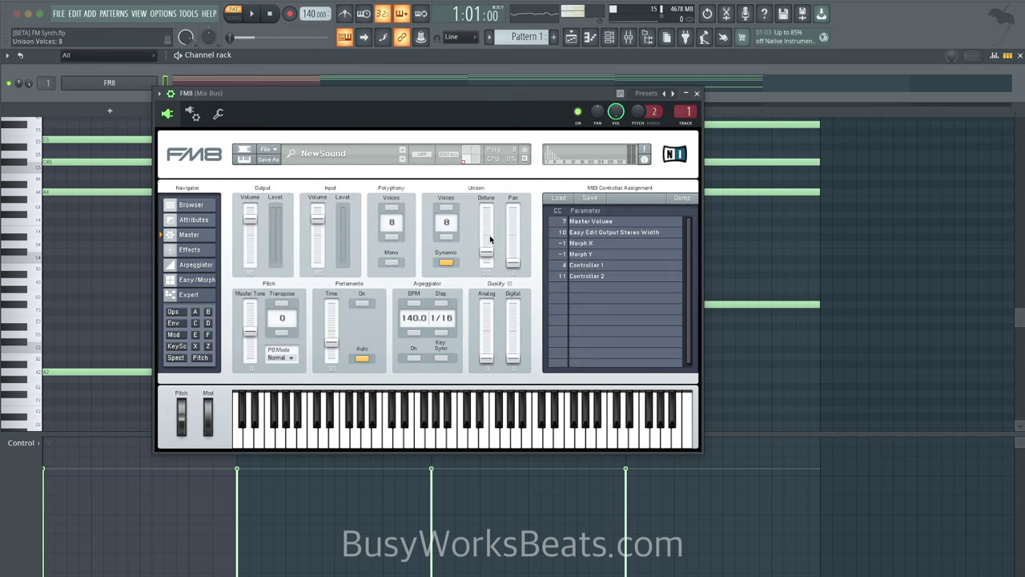
pyautogui.moveTo(510, 250); pyautogui.dragTo(510, 190)
pyautogui.press('space')
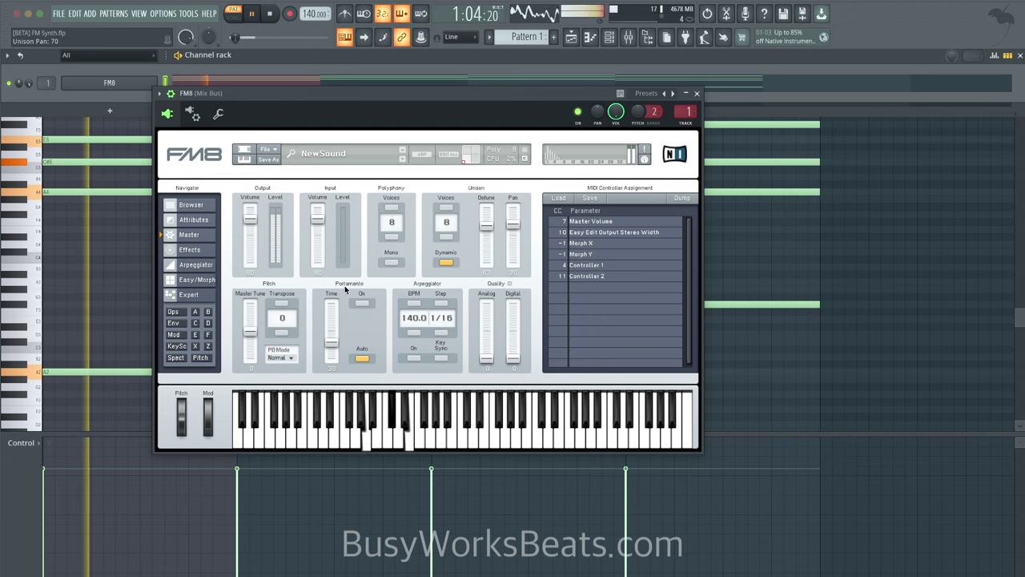
pyautogui.press('space')
# - Turn on portamento with a time of 51 and set the analog quality to 44 while the chords play
pyautogui.rightClick(114, 249)
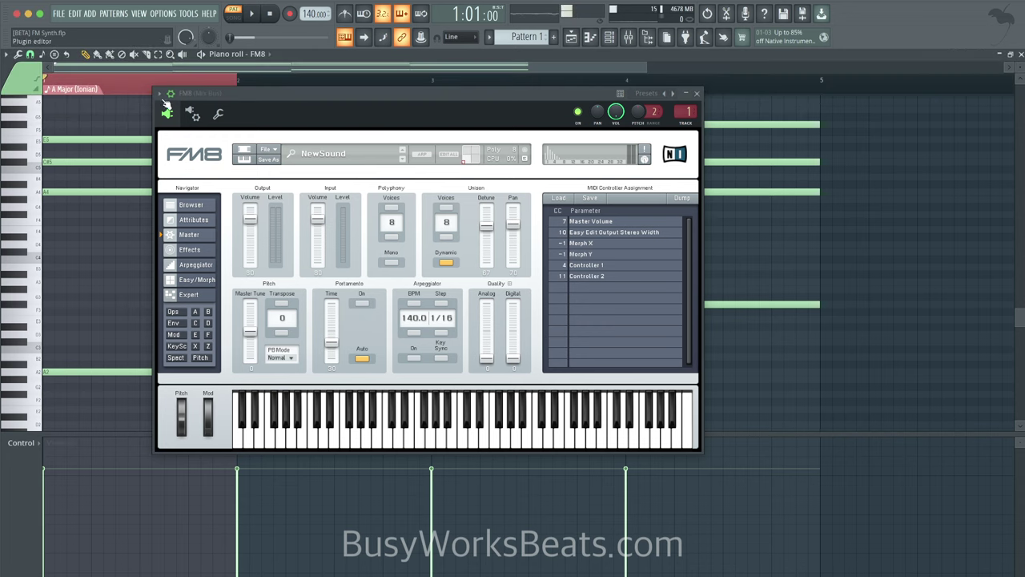
pyautogui.click(139, 92)
pyautogui.press('space')
pyautogui.press('F6')
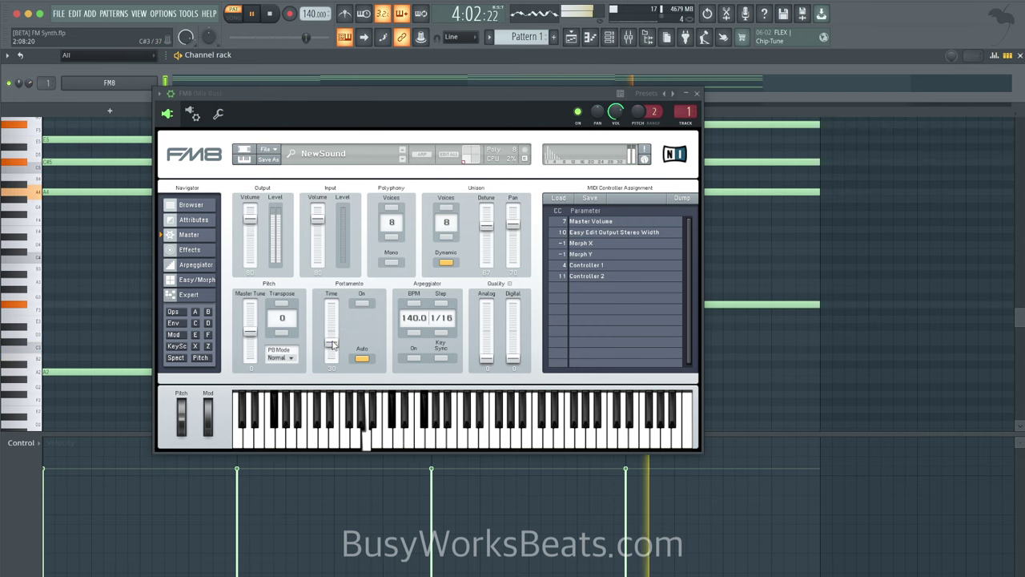
pyautogui.moveTo(332, 344)
pyautogui.mouseDown()
pyautogui.moveTo(331, 321)
pyautogui.moveTo(331, 340)
pyautogui.mouseUp()
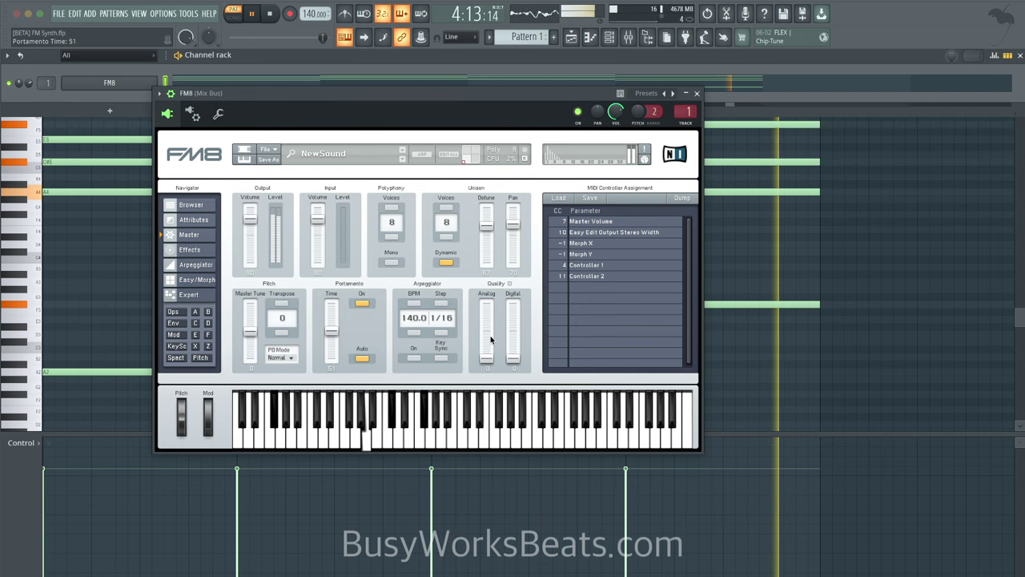
pyautogui.moveTo(490, 338)
pyautogui.mouseDown()
pyautogui.moveTo(492, 286)
pyautogui.moveTo(487, 341)
pyautogui.mouseUp()
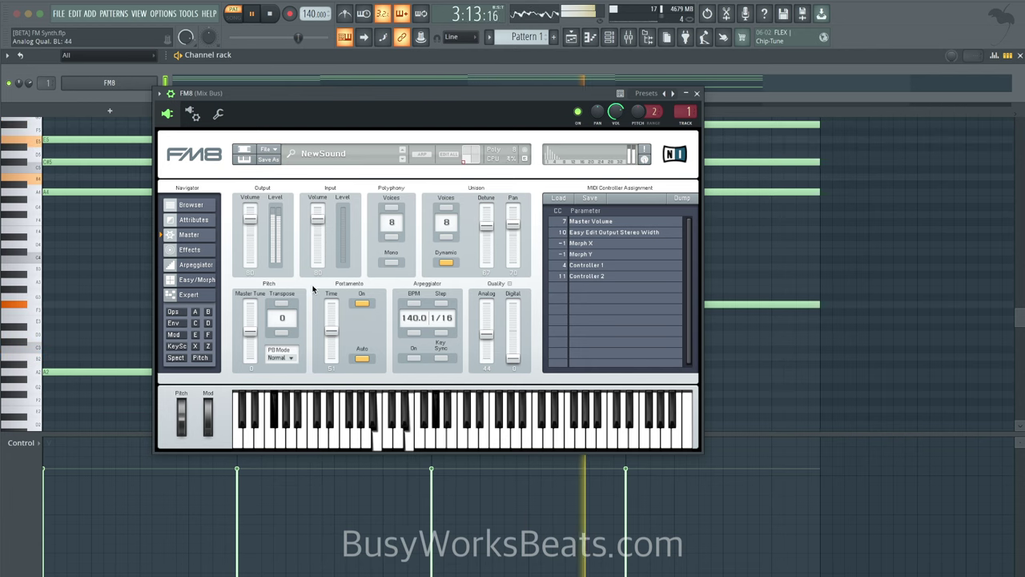
pyautogui.press('space')
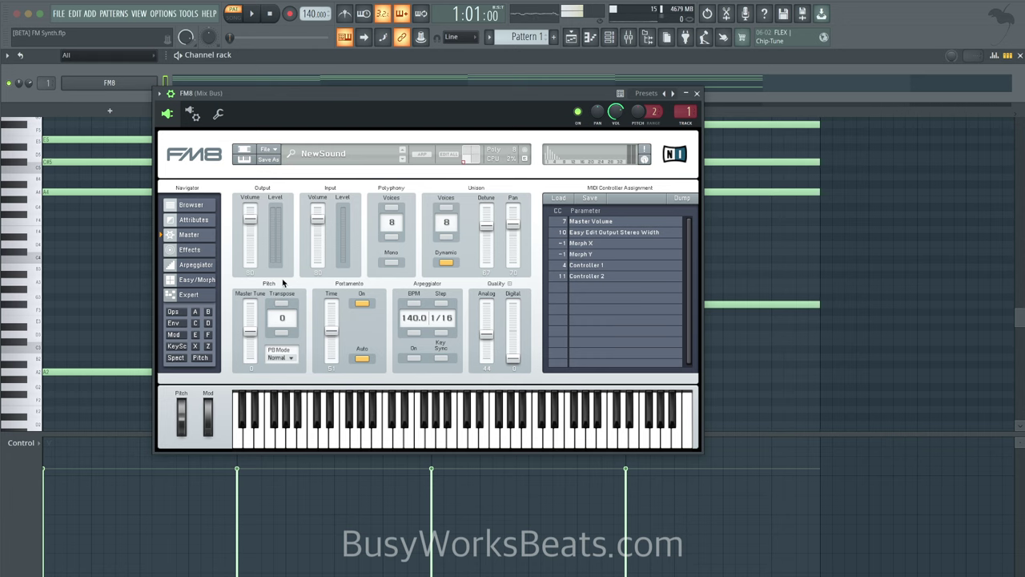
# - Route operator E to the output at about 79 and set its self-feedback to 42
pyautogui.click(207, 335)
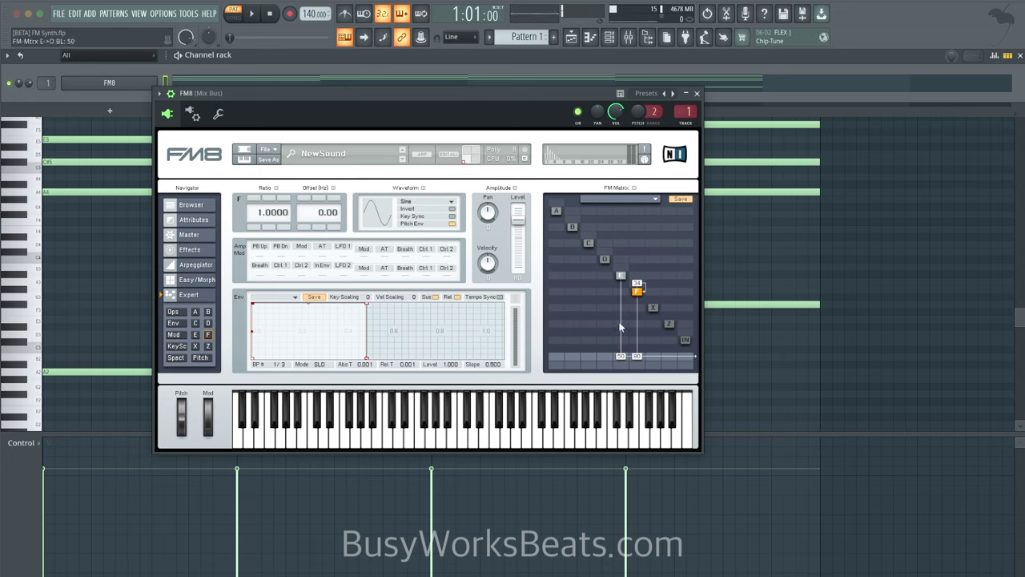
pyautogui.moveTo(620, 348); pyautogui.dragTo(623, 300)
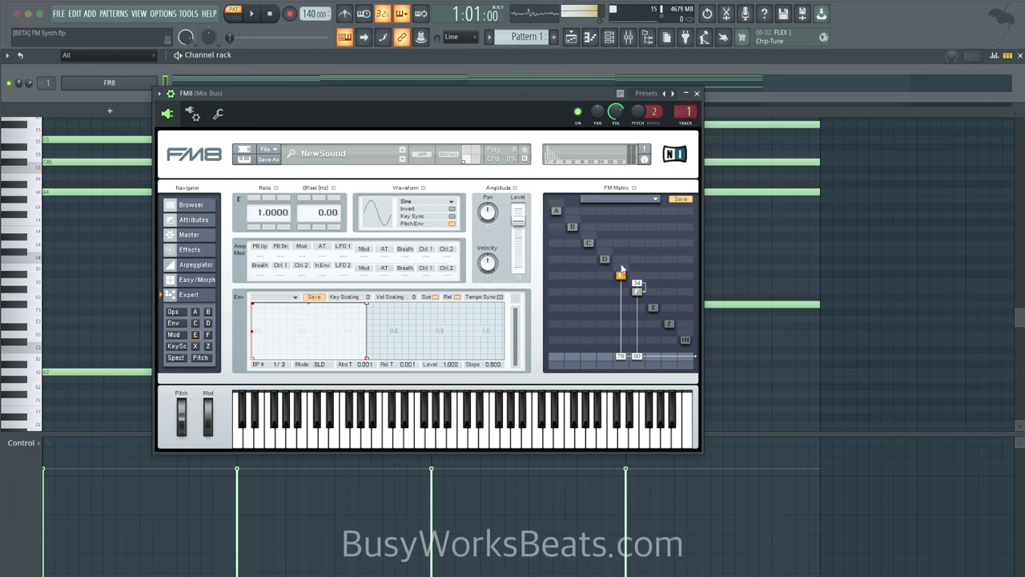
pyautogui.moveTo(624, 254); pyautogui.dragTo(626, 244)
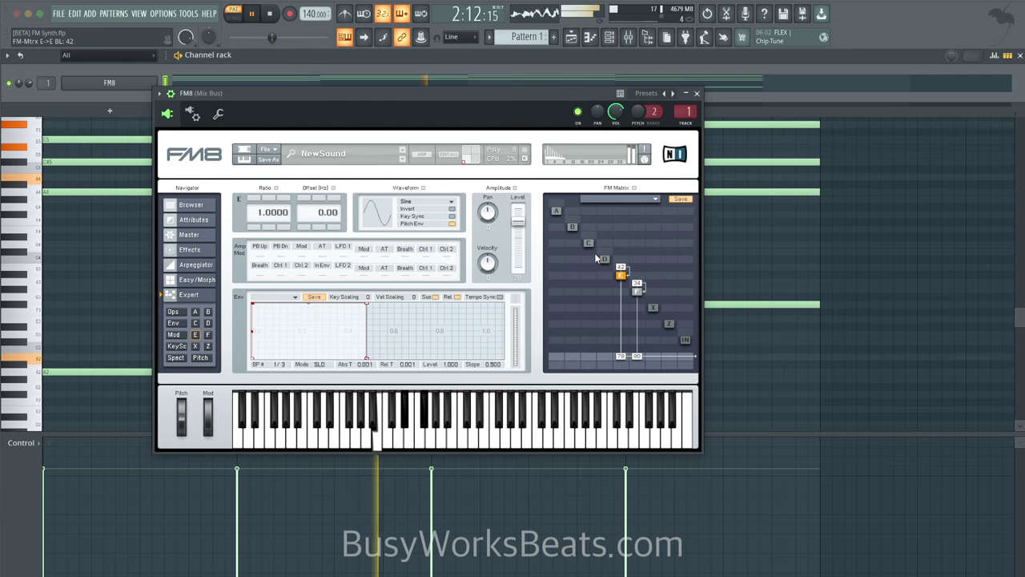
pyautogui.press('space')
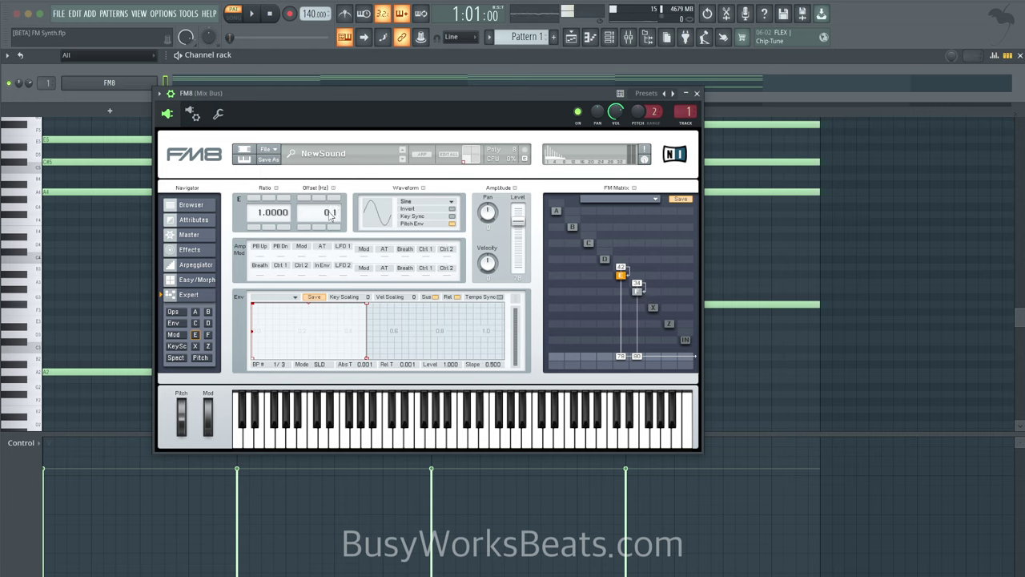
# - Audition operator E's offset at 0.10 and 0.18 Hz, and set it to 0.19 Hz
pyautogui.press('space')
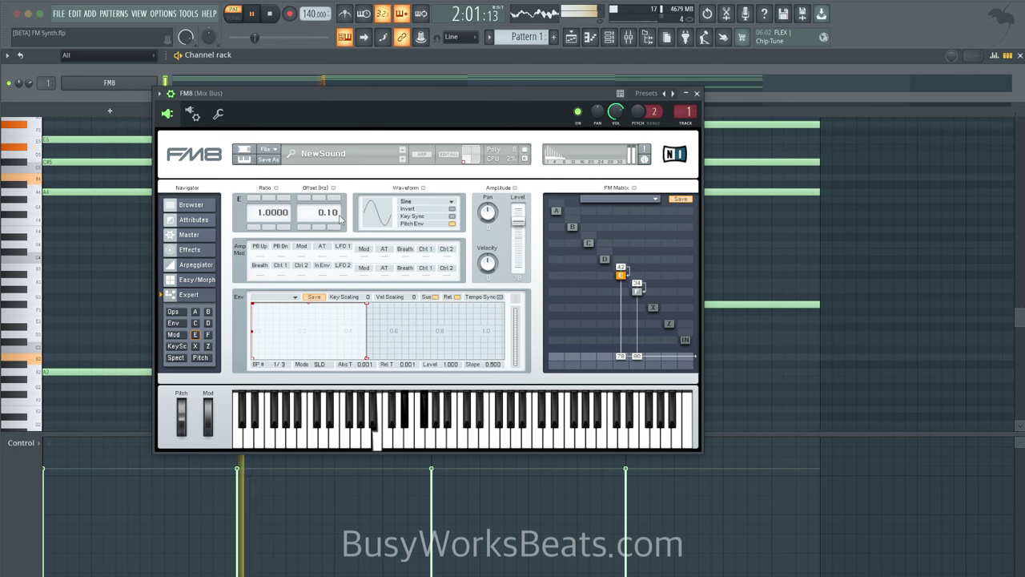
pyautogui.moveTo(341, 219)
pyautogui.mouseDown()
pyautogui.moveTo(340, 203)
pyautogui.moveTo(335, 213)
pyautogui.mouseUp()
pyautogui.press('space')
pyautogui.press('space')
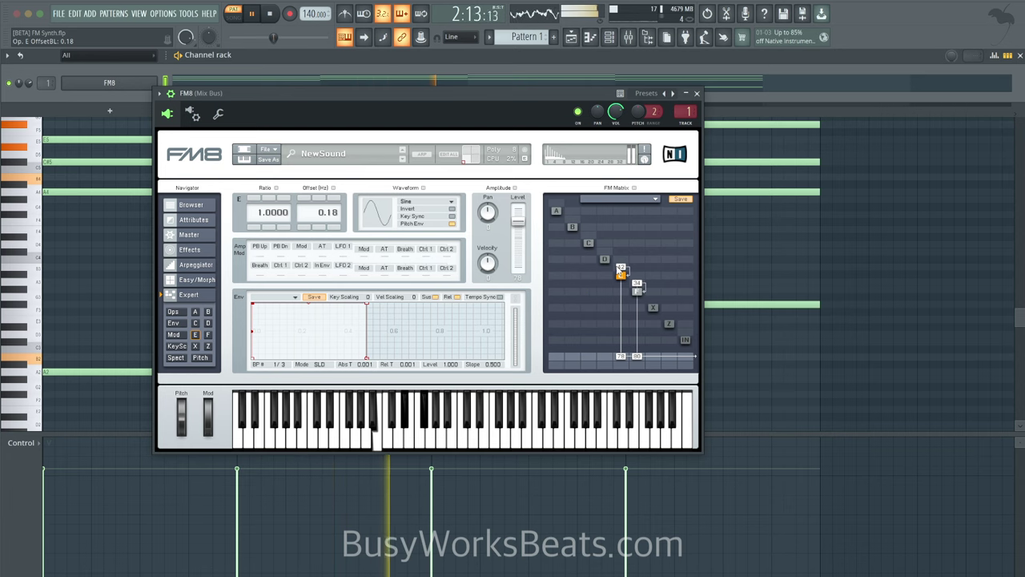
pyautogui.press('space')
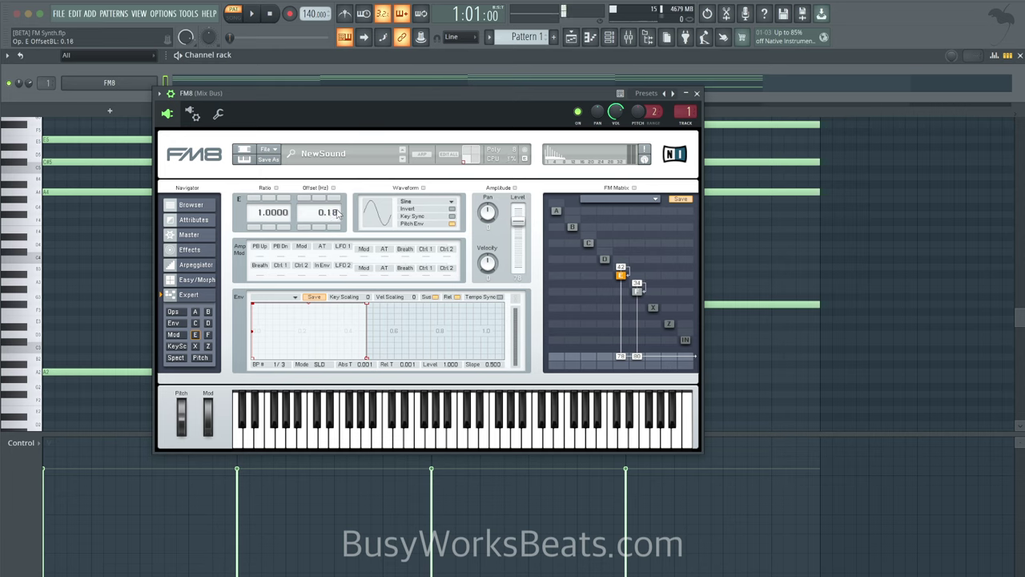
pyautogui.press('space')
pyautogui.scroll(1, 338, 212)
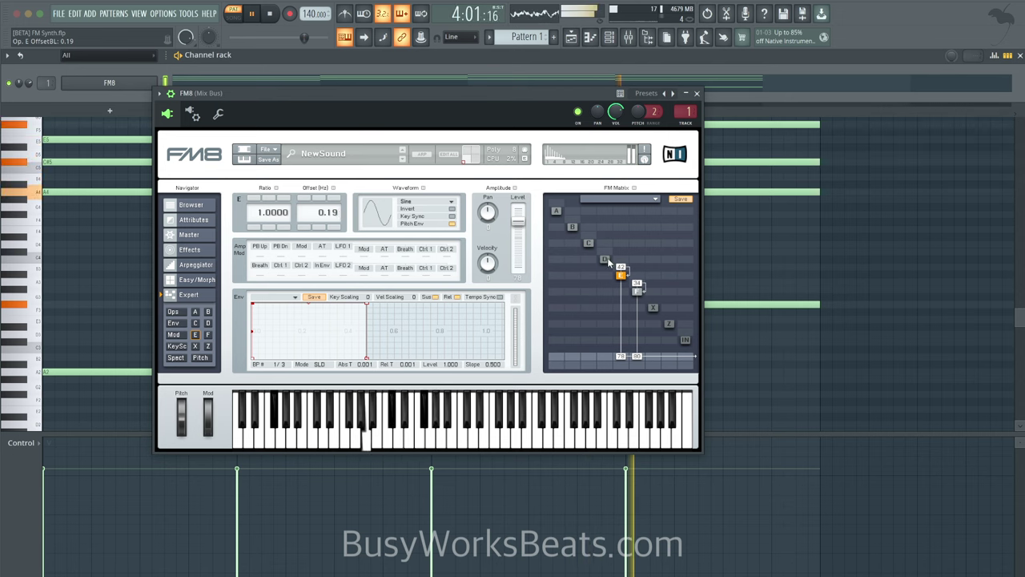
pyautogui.press('space')
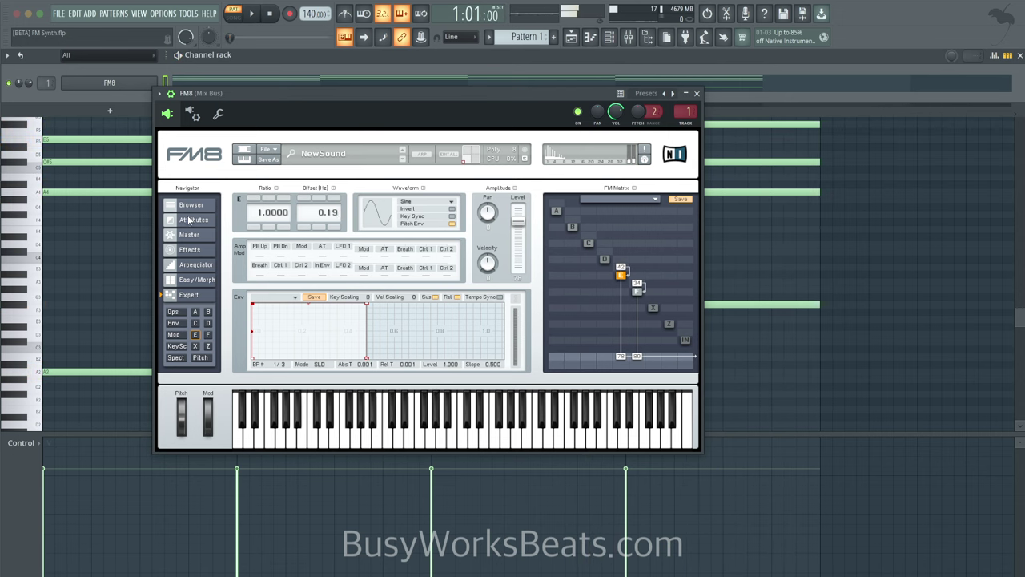
# - Reduce the master analog quality to 21 during playback and return to the operator matrix
pyautogui.click(189, 233)
pyautogui.press('space')
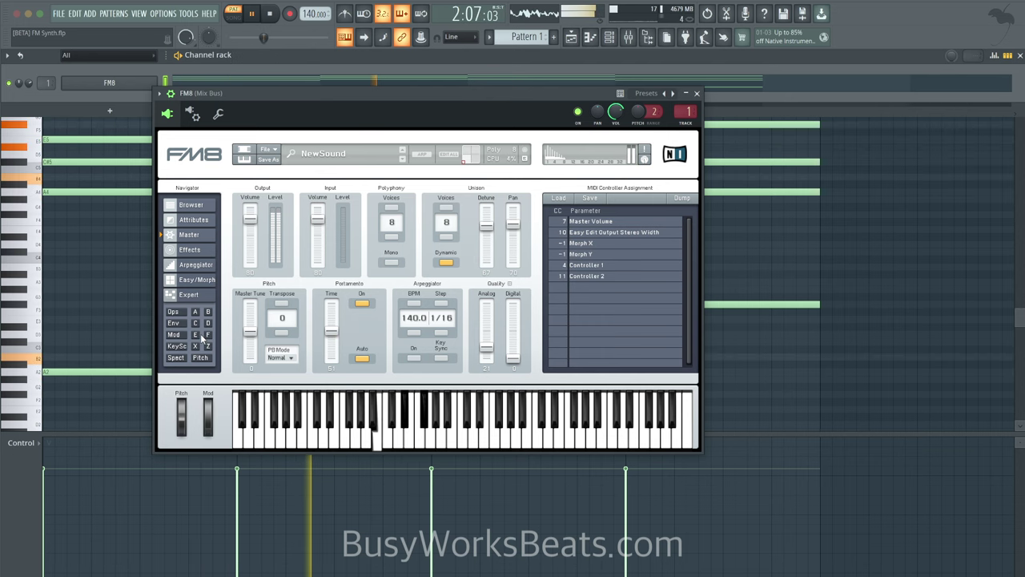
pyautogui.click(189, 294)
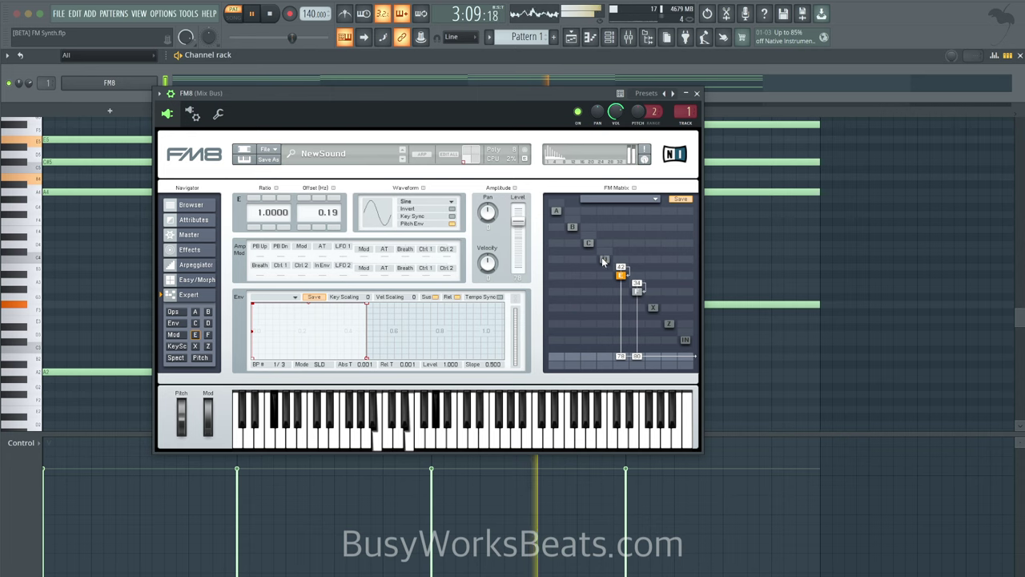
# - Route operator D to the output at 32, set its ratio to 4, and audition the chords
pyautogui.press('space')
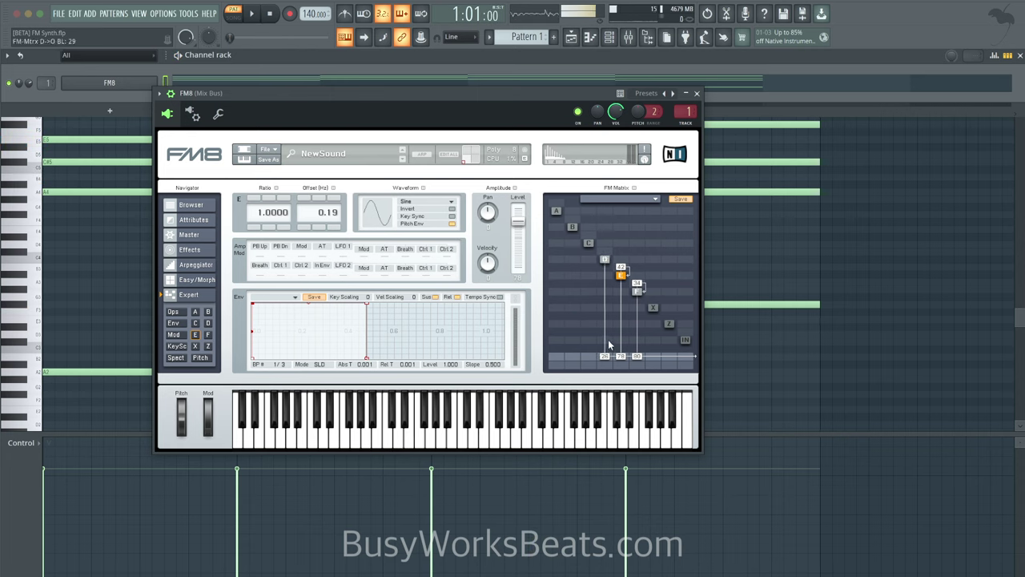
pyautogui.press('space')
pyautogui.press('space')
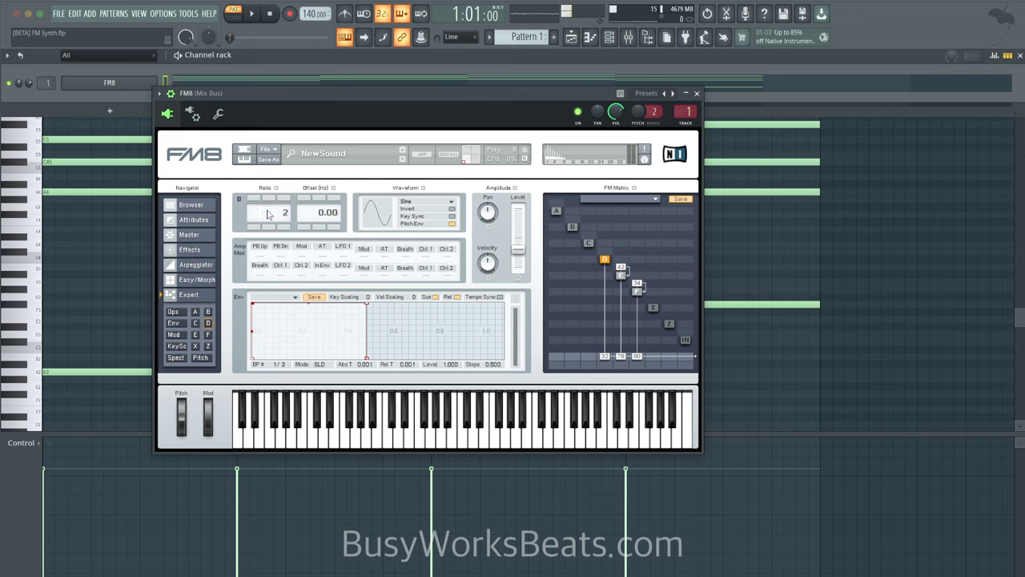
pyautogui.press('Return')
pyautogui.press('space')
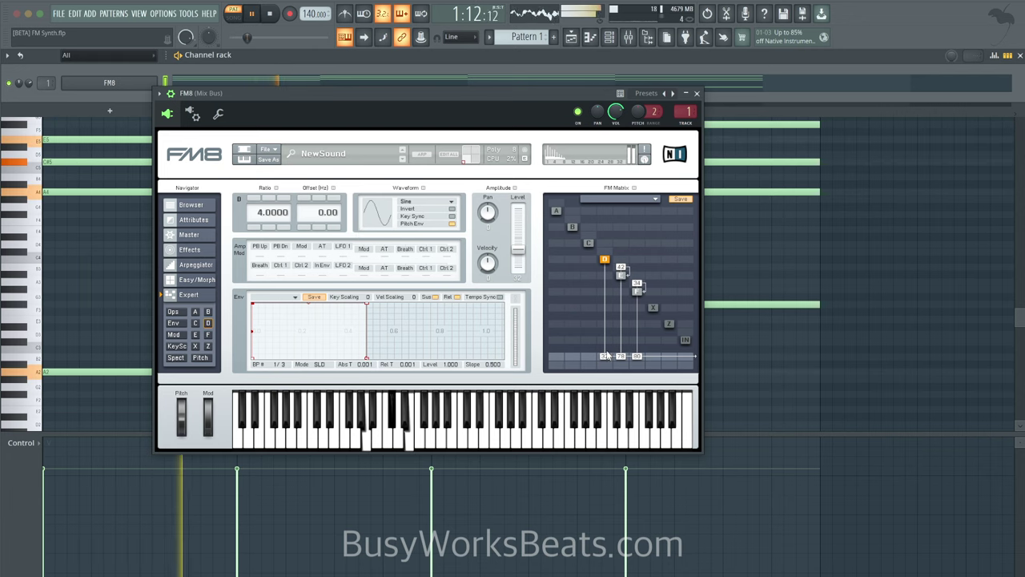
pyautogui.press('space')
# - Raise operator D's output amount to 52 and audition the chords
pyautogui.moveTo(605, 357); pyautogui.dragTo(606, 354)
pyautogui.press('space')
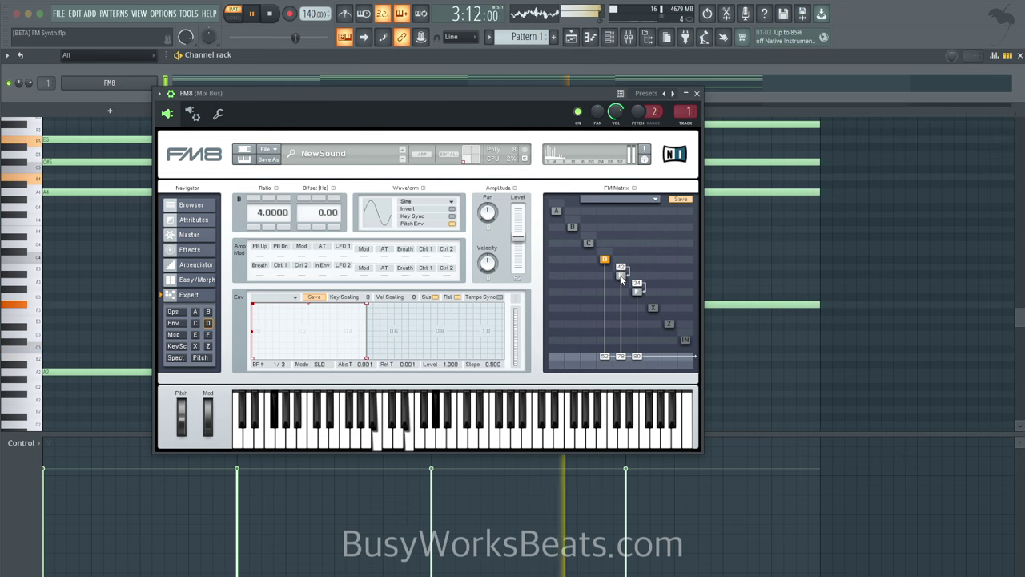
pyautogui.press('space')
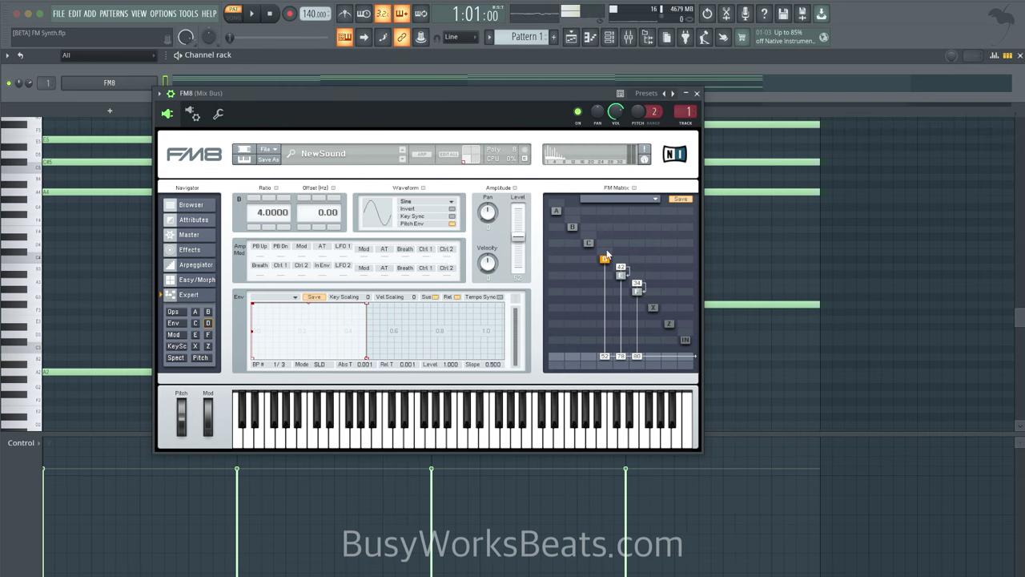
# - Set operator D's feedback amount to 39 while the chords play
pyautogui.press('space')
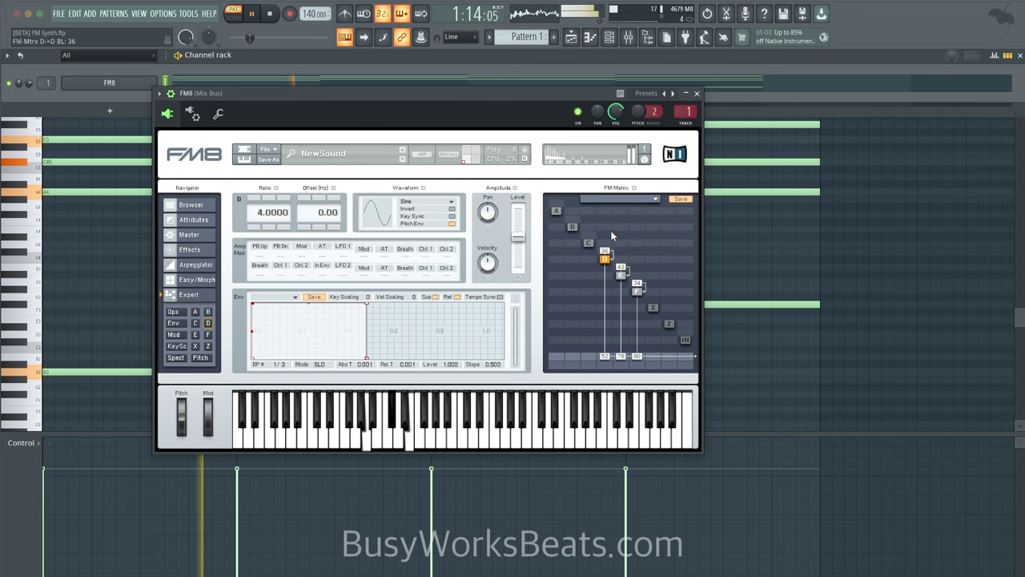
pyautogui.moveTo(611, 231); pyautogui.dragTo(611, 229)
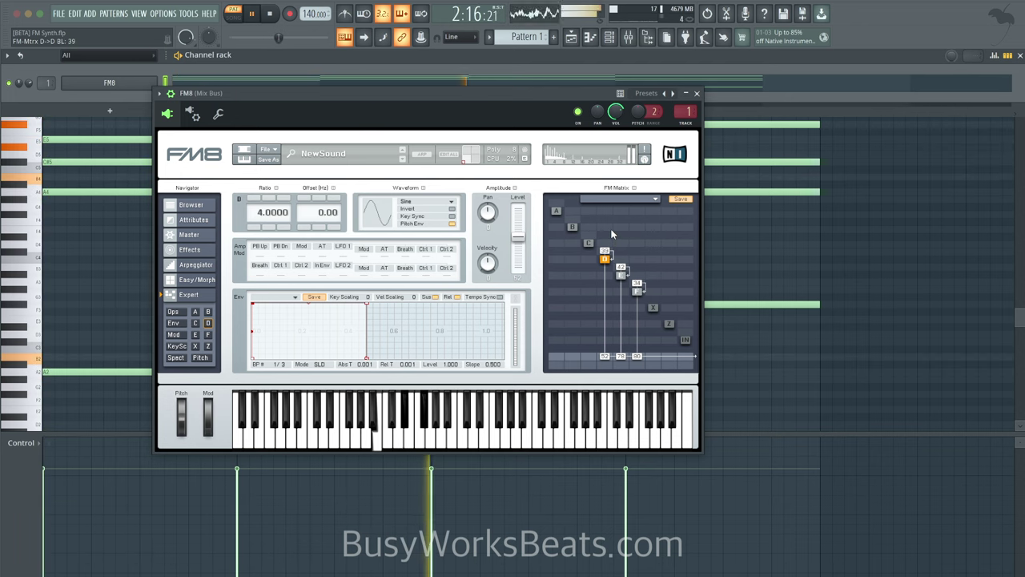
# - Audition the master analog quality at 59, set it to 49, and return to operator E in the matrix
pyautogui.click(197, 237)
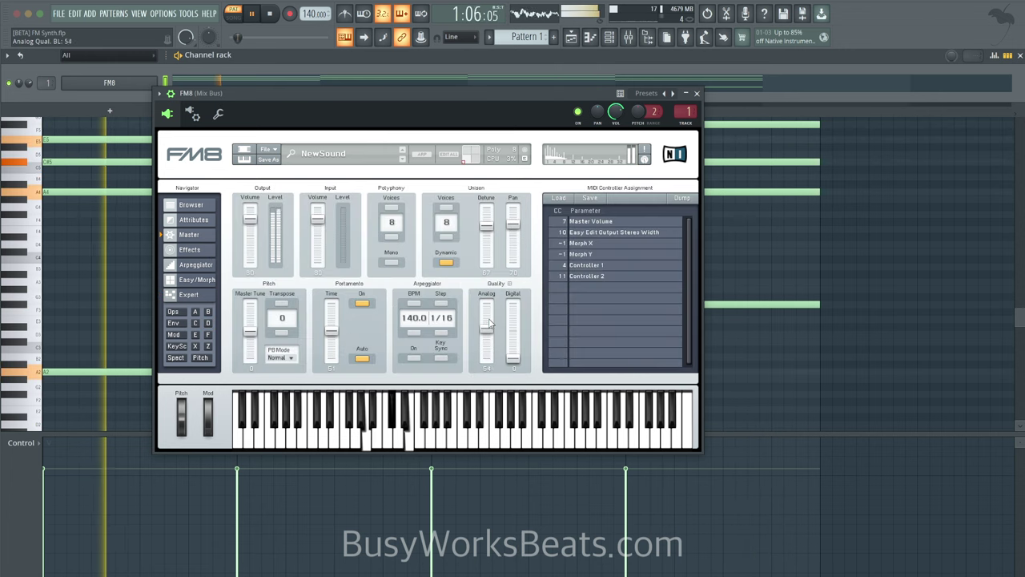
pyautogui.moveTo(486, 346); pyautogui.dragTo(492, 322)
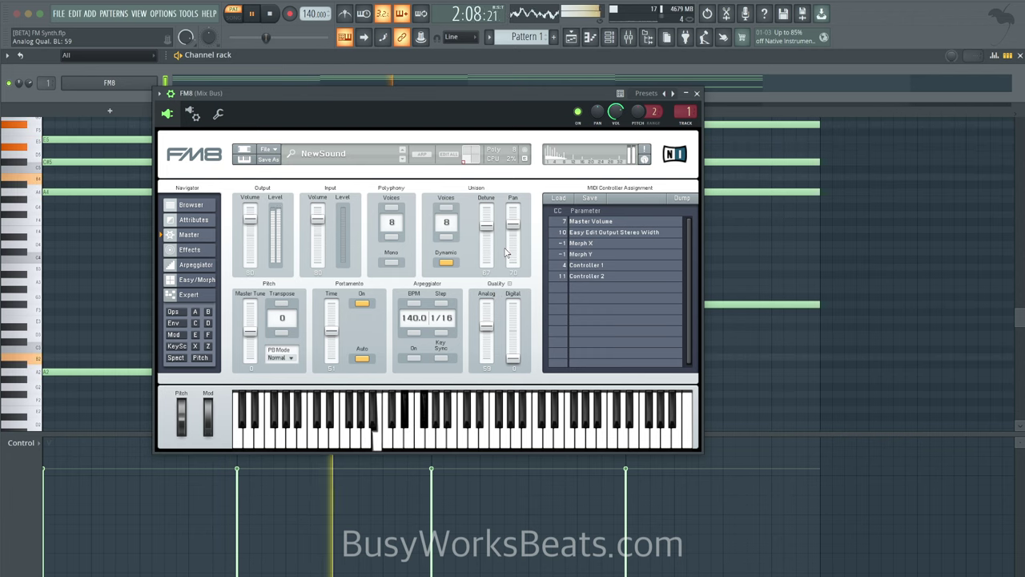
pyautogui.click(194, 334)
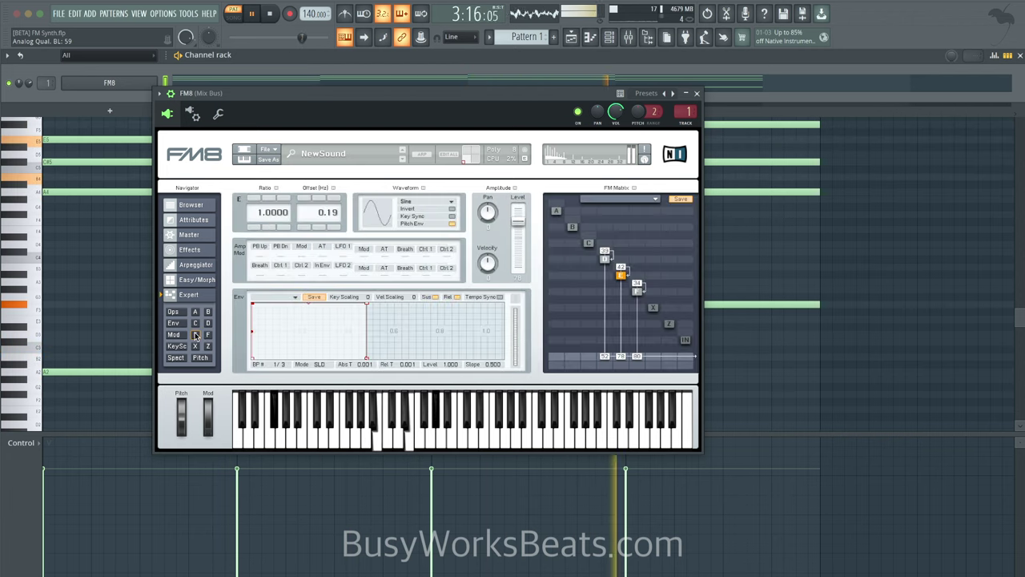
pyautogui.click(190, 234)
pyautogui.moveTo(488, 322); pyautogui.dragTo(490, 339)
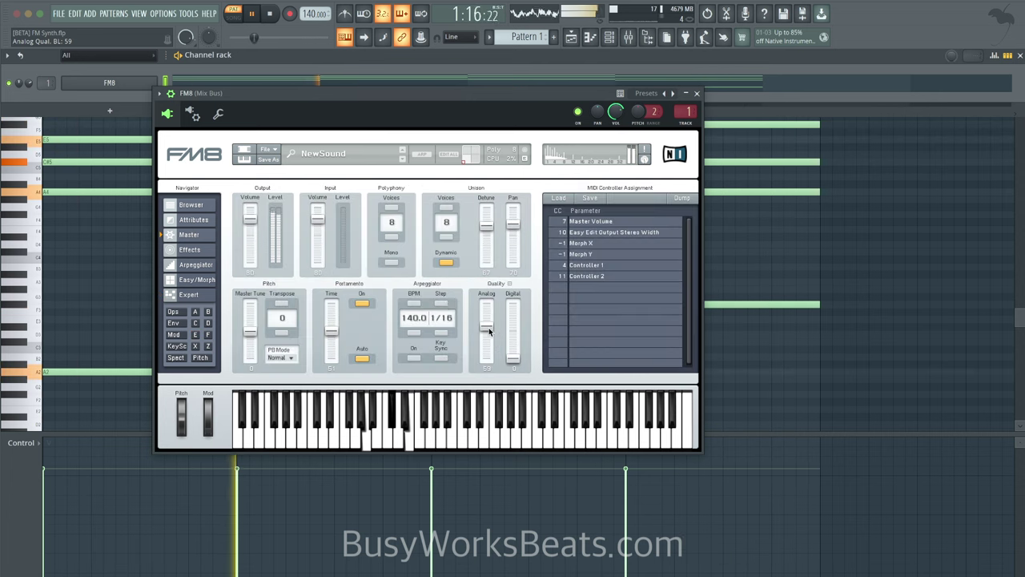
pyautogui.press('space')
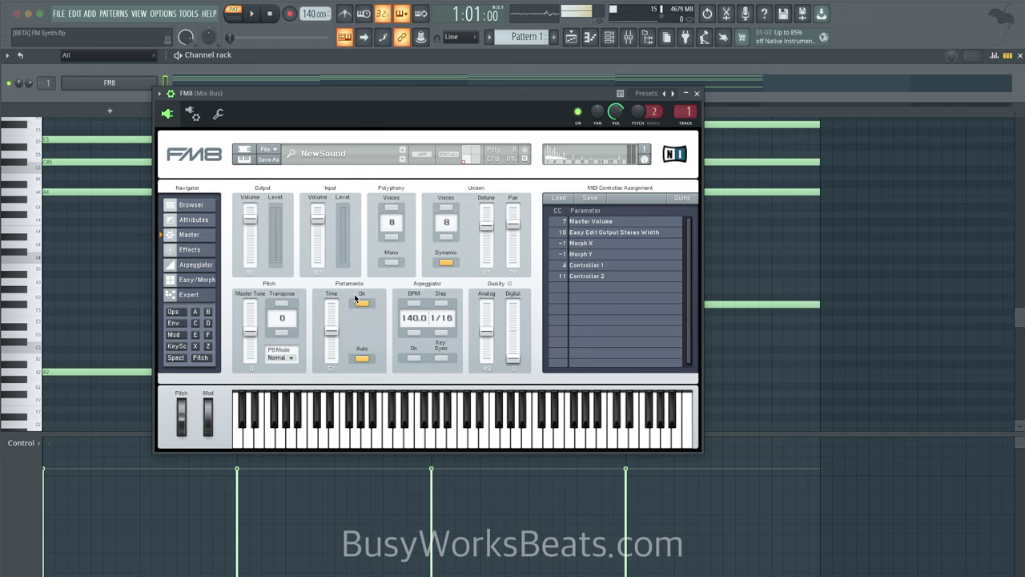
pyautogui.click(195, 335)
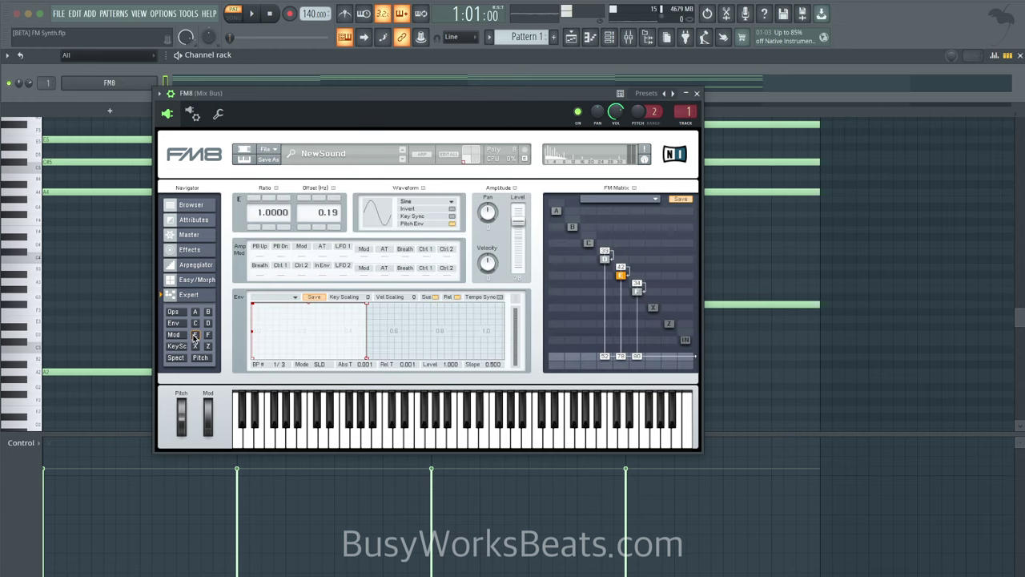
# - Route operator C into operator D during playback and select operator C for editing
pyautogui.press('space')
pyautogui.moveTo(589, 261); pyautogui.dragTo(587, 232)
pyautogui.press('space')
pyautogui.click(591, 243)
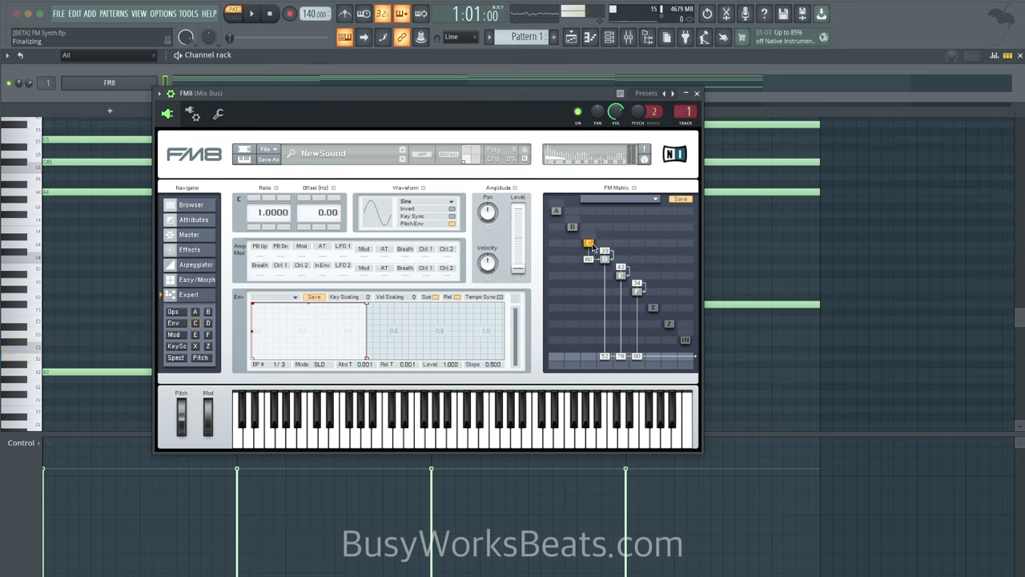
# - Shape operator C's envelope into a slow rise to full level at 0.897 and audition the chords
pyautogui.moveTo(252, 306); pyautogui.dragTo(457, 291)
pyautogui.press('space')
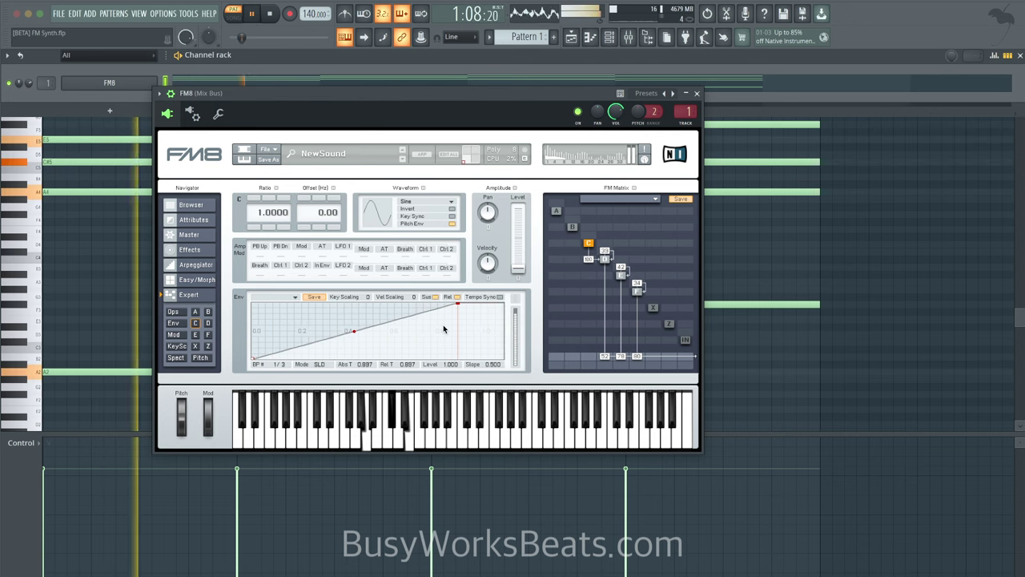
pyautogui.press('space')
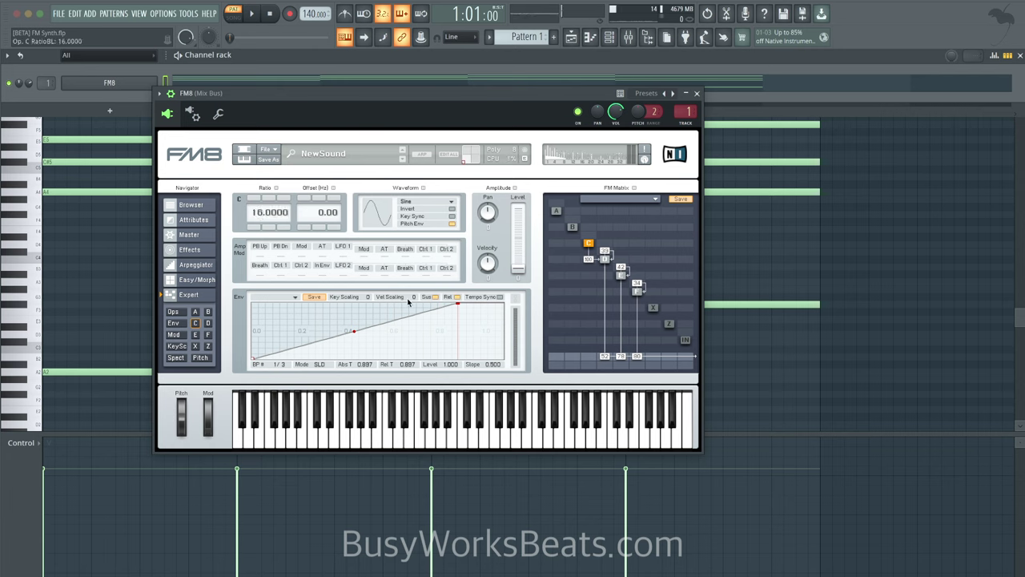
# - Set operator C's ratio to 16 and its modulation amount into operator D to 21, auditioning the chords
pyautogui.press('space')
pyautogui.press('space')
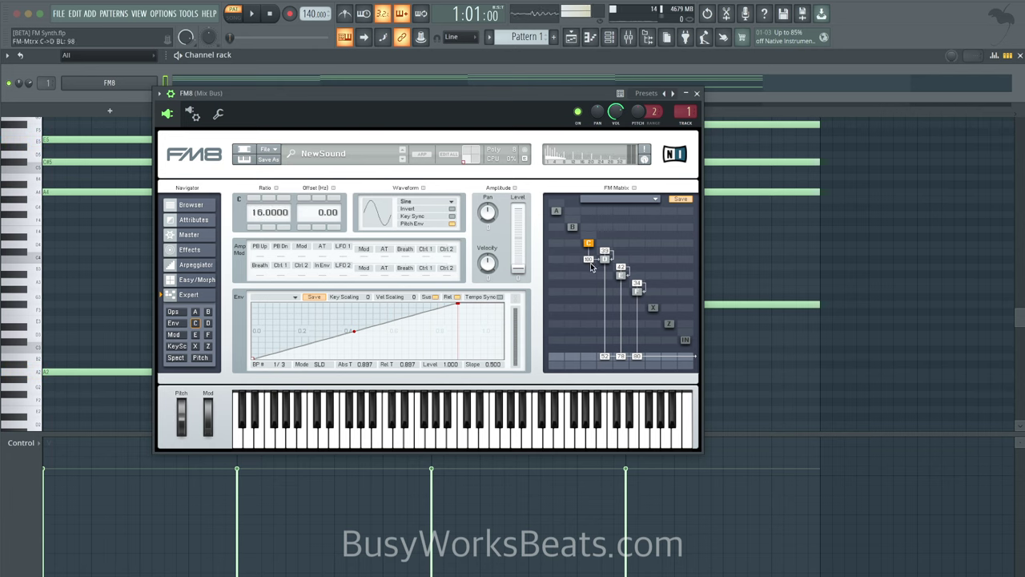
pyautogui.press('space')
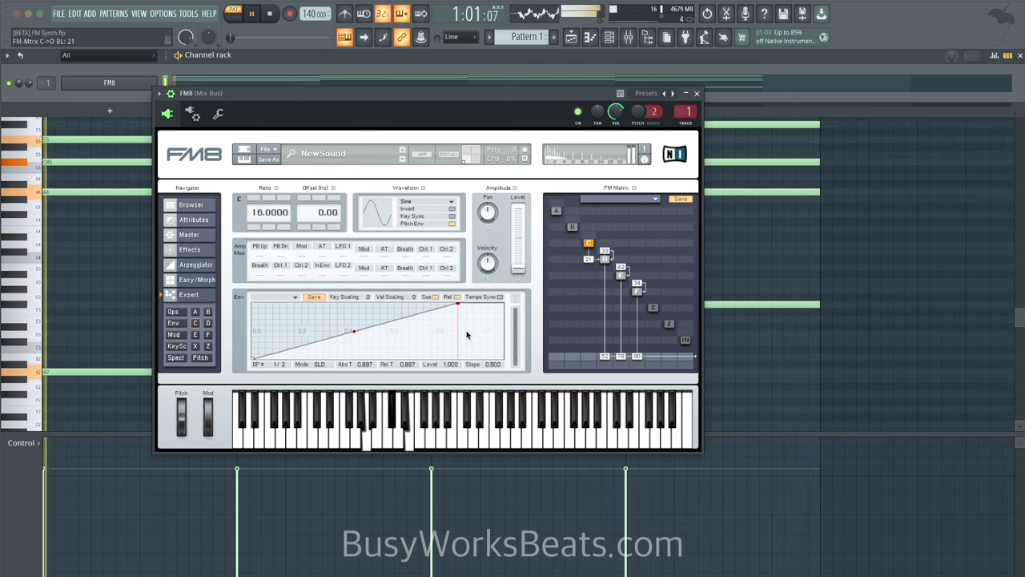
pyautogui.press('space')
# - Enable the Chorus/Delay and Reverb effects and audition the chords with them
pyautogui.click(207, 249)
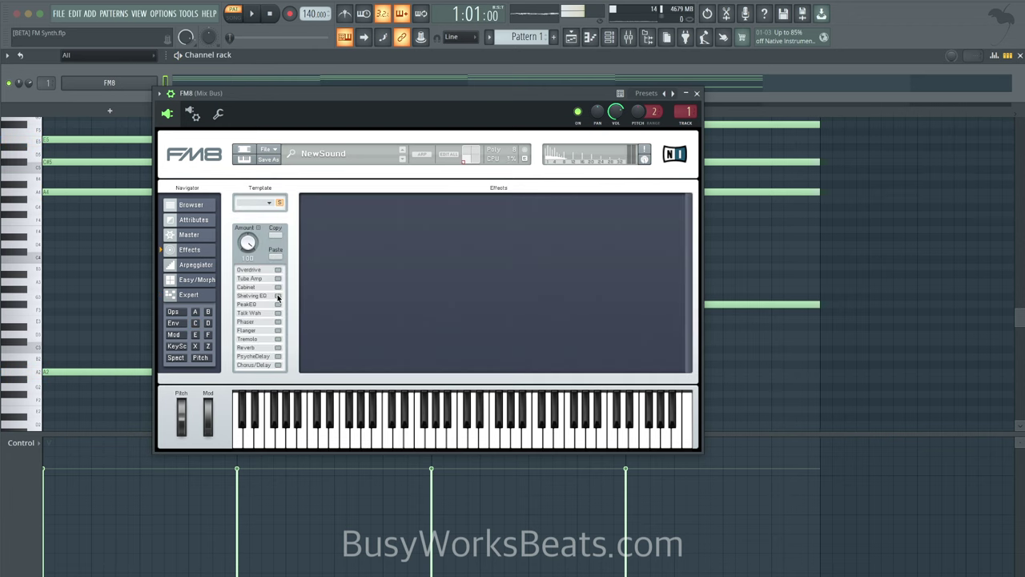
pyautogui.click(278, 365)
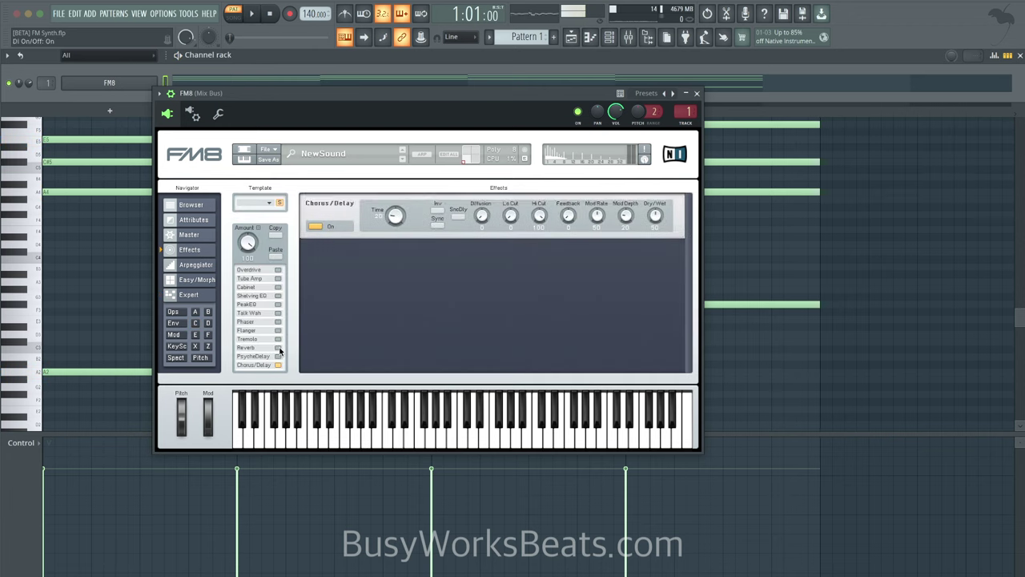
pyautogui.click(278, 348)
pyautogui.press('space')
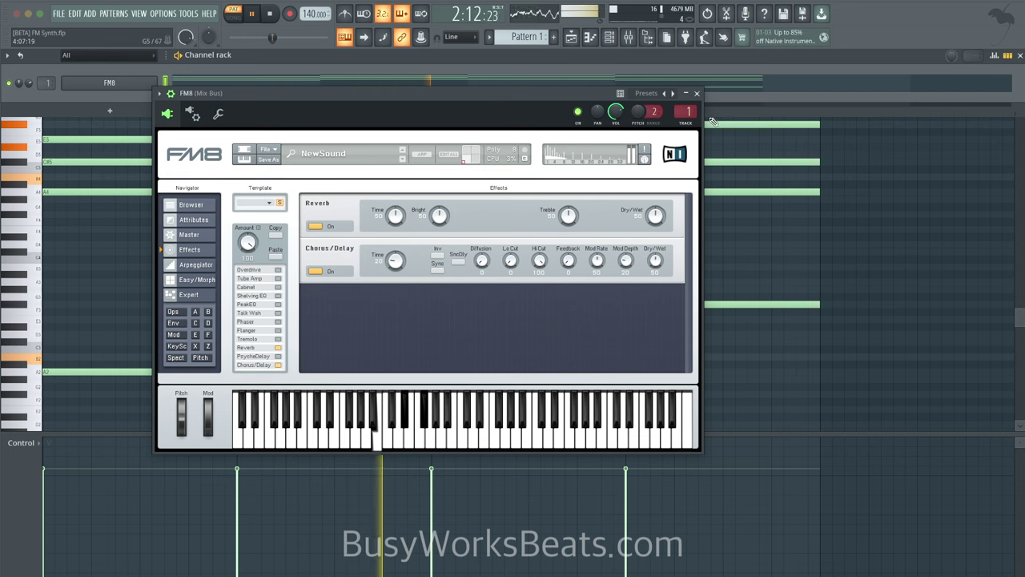
# - Close the synth window and delete every chord after the first bar in the piano roll
pyautogui.click(697, 92)
pyautogui.scroll(-3, 549, 221)
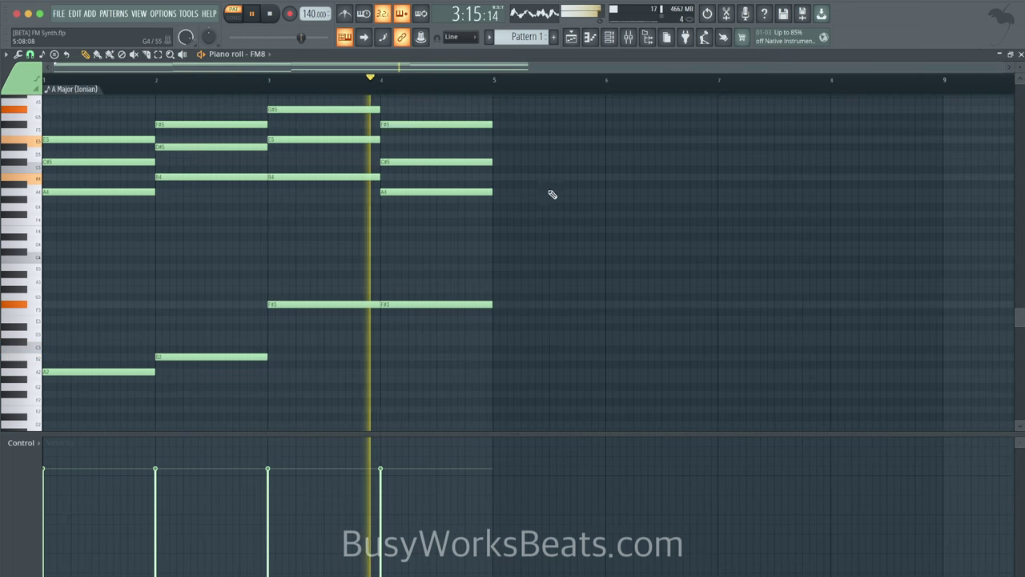
pyautogui.scroll(3, 554, 172)
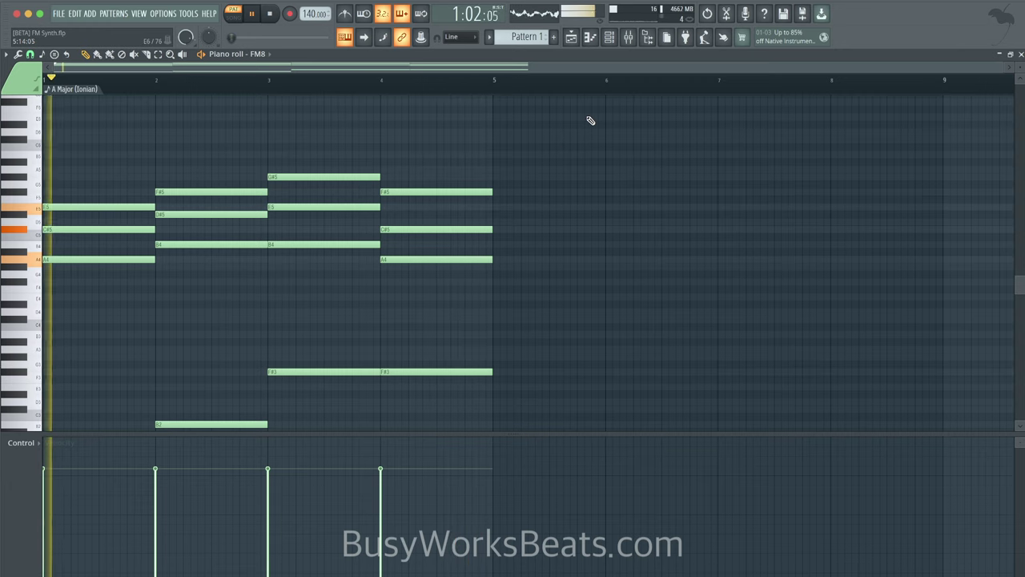
pyautogui.press('space')
pyautogui.moveTo(161, 152); pyautogui.dragTo(512, 480)
pyautogui.press('Delete')
# - Stretch all notes of the remaining chord to the end of bar 4 and play it
pyautogui.hotkey('ctrl', 'a')
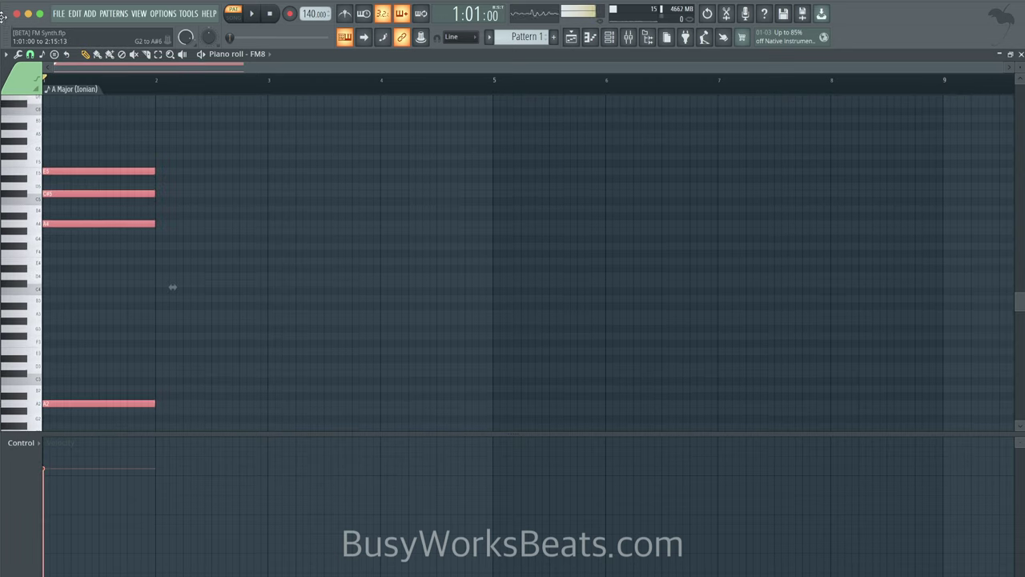
pyautogui.moveTo(160, 170); pyautogui.dragTo(491, 163)
pyautogui.press('space')
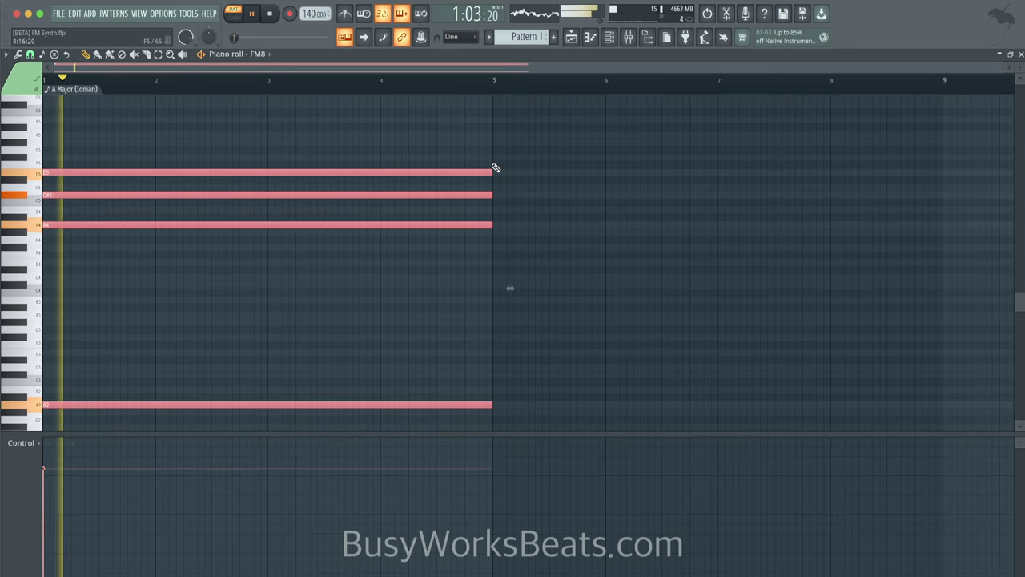
# - Reopen the synth's effects and turn off Chorus/Delay and Reverb while the long chord plays
pyautogui.press('F6')
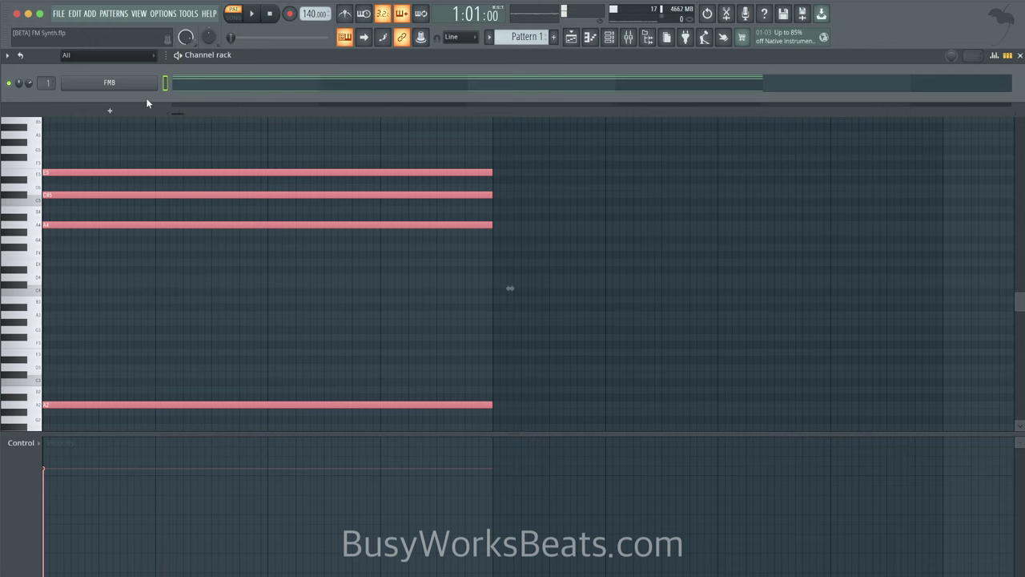
pyautogui.click(166, 135)
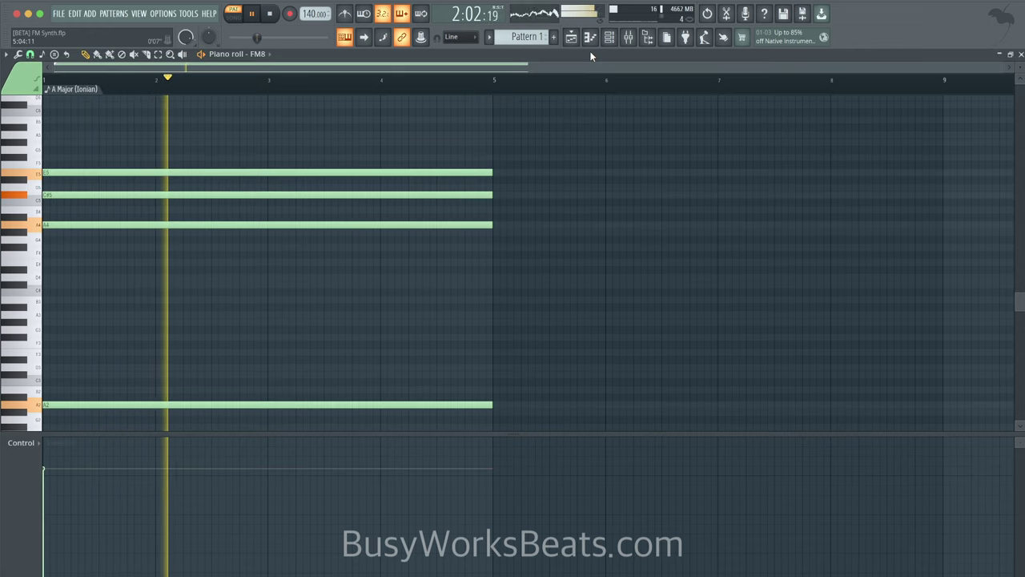
pyautogui.press('F6')
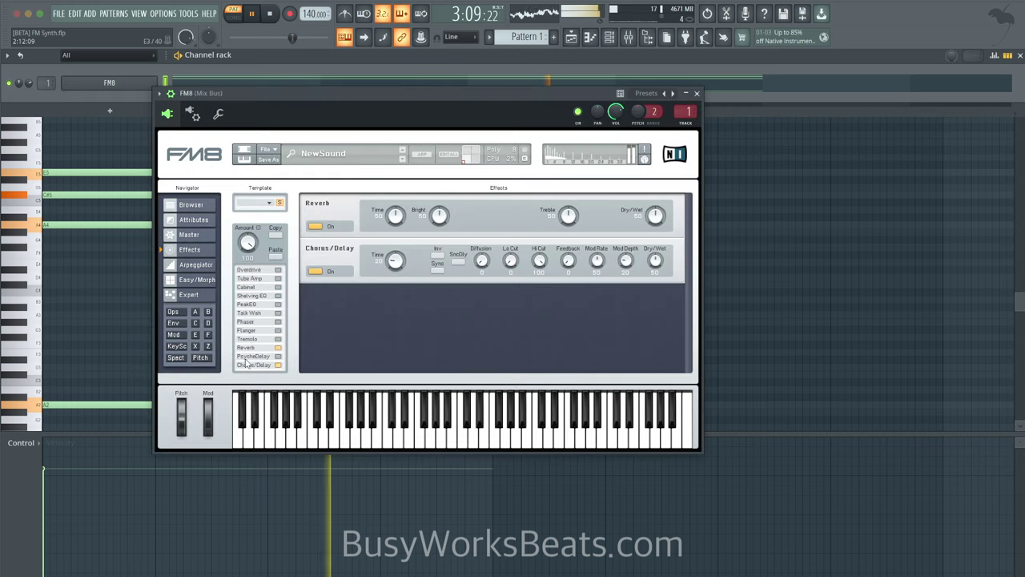
pyautogui.click(277, 357)
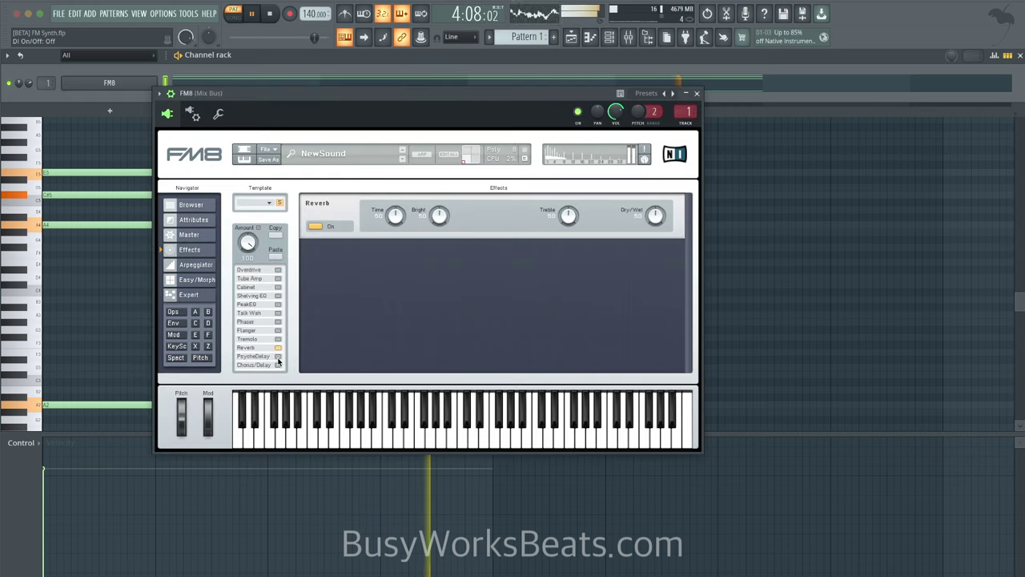
pyautogui.click(278, 347)
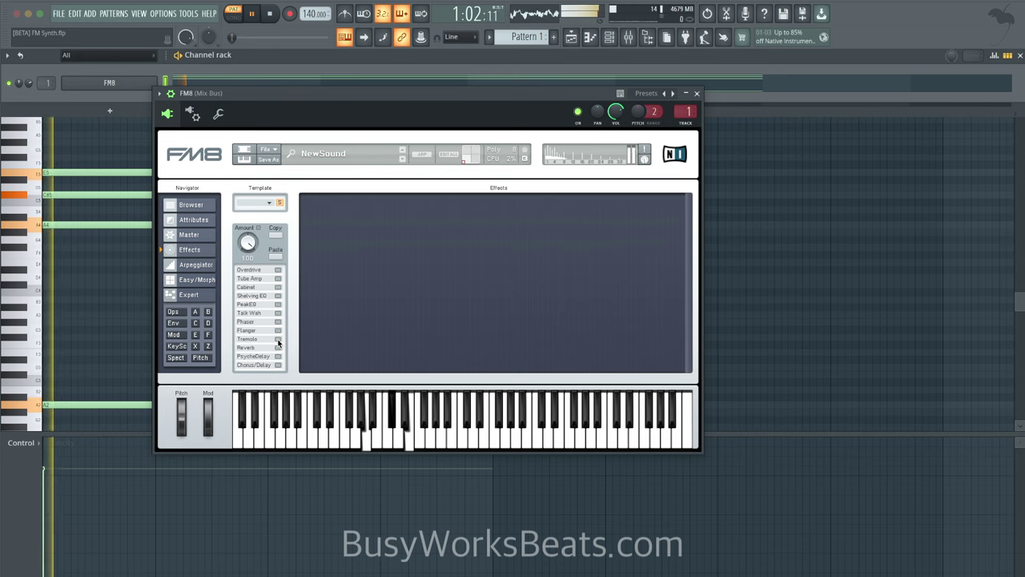
pyautogui.press('space')
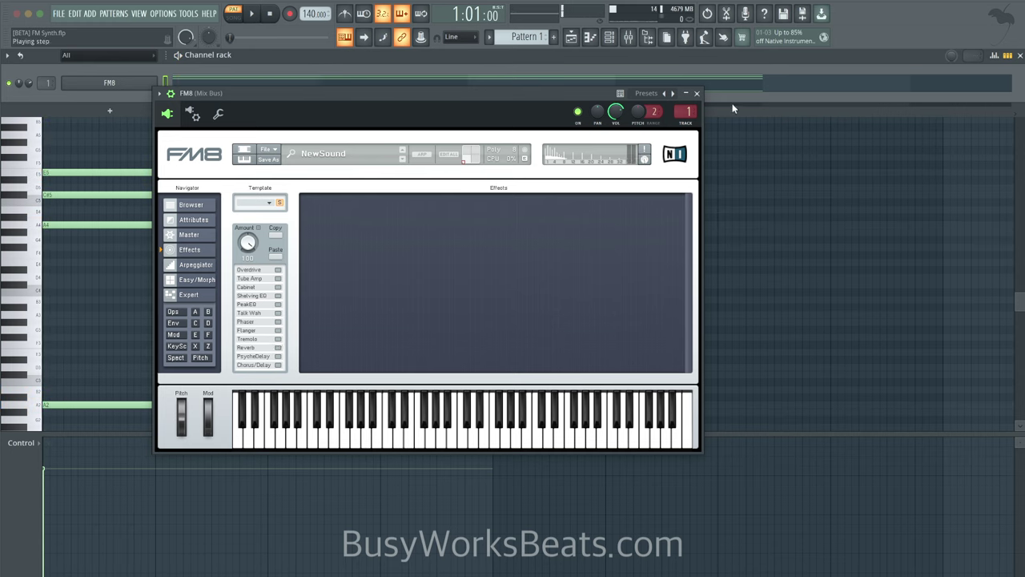
# - Close the synth window and add a second FM8 instrument channel
pyautogui.click(696, 93)
pyautogui.click(138, 114)
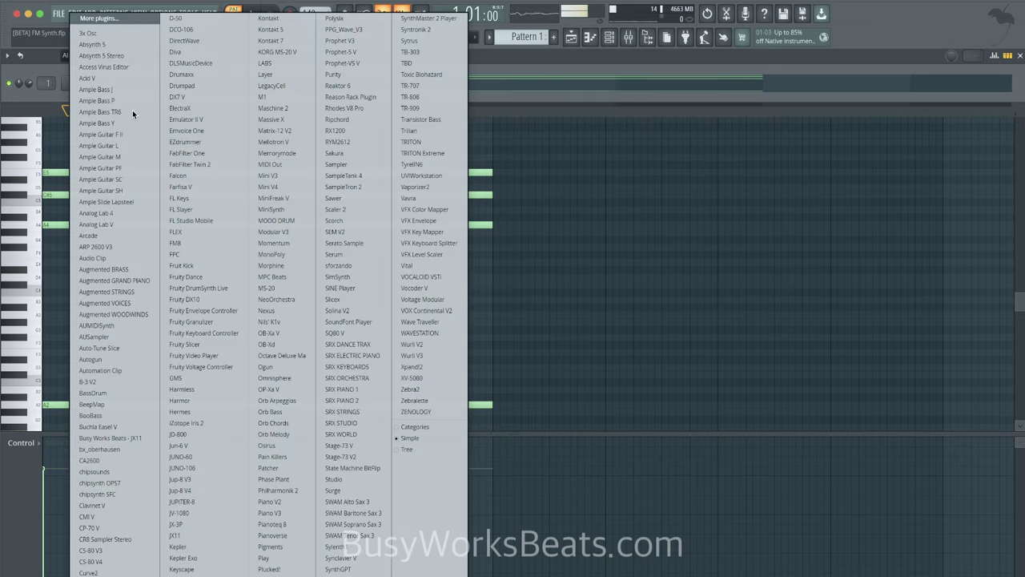
pyautogui.click(204, 242)
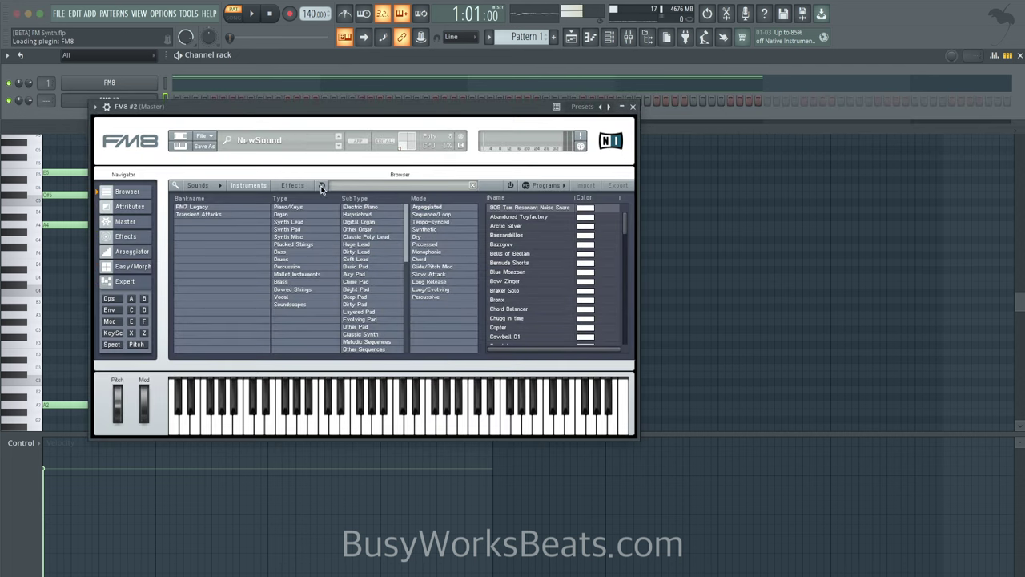
# - Set operator F's ratio to 0 and its offset to 60 Hz in the new FM8
pyautogui.click(132, 321)
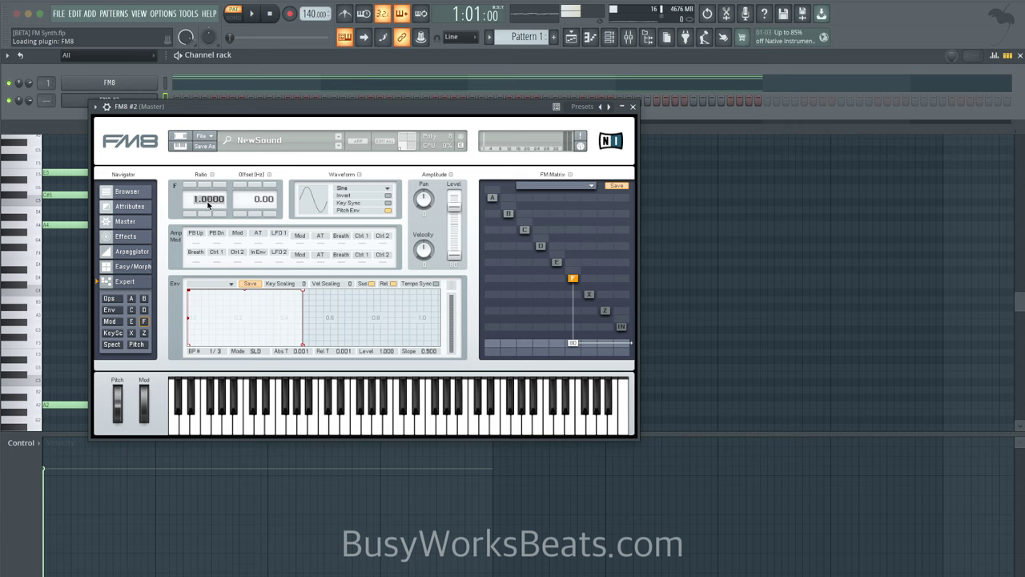
pyautogui.write('0')
pyautogui.press('Return')
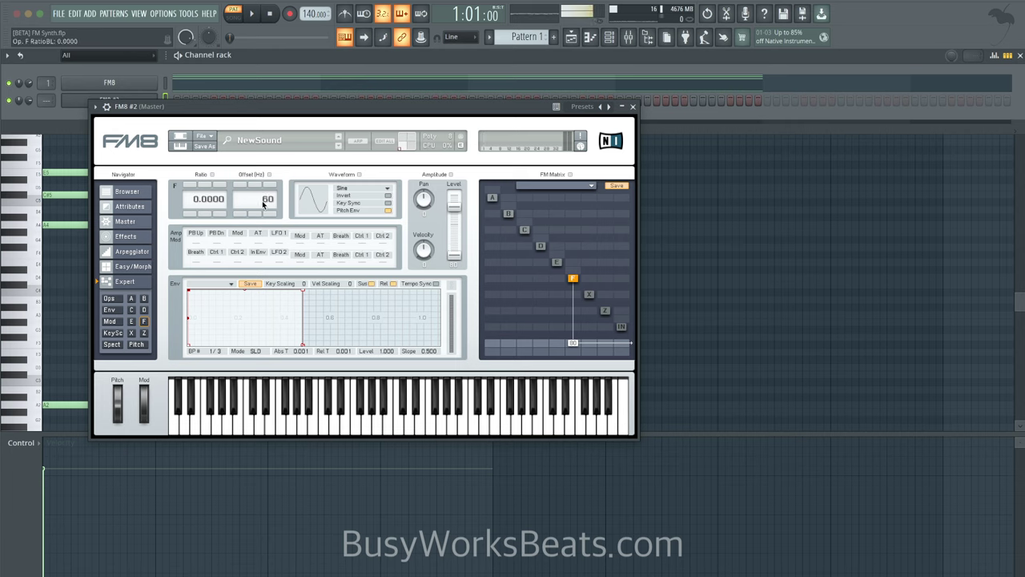
pyautogui.press('Return')
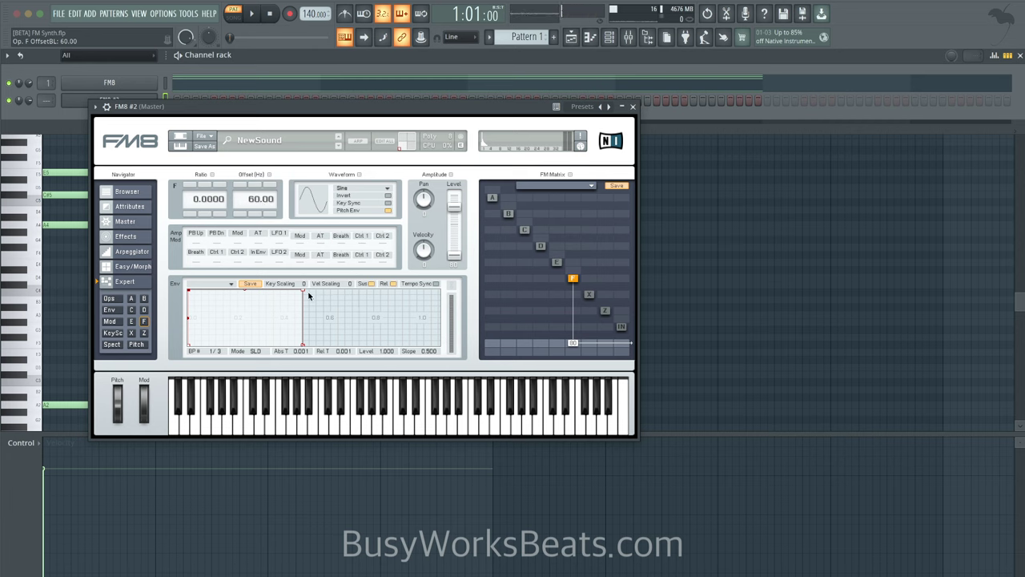
# - Shape operator F's envelope into a fast curved decay down to a level of about 0.122
pyautogui.moveTo(304, 294); pyautogui.dragTo(301, 337)
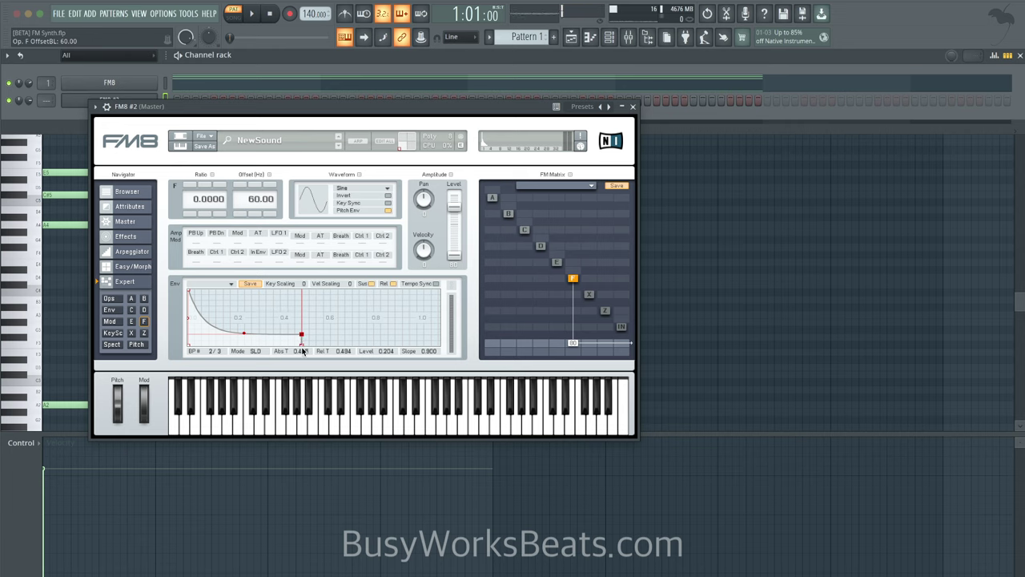
pyautogui.moveTo(305, 338); pyautogui.dragTo(301, 339)
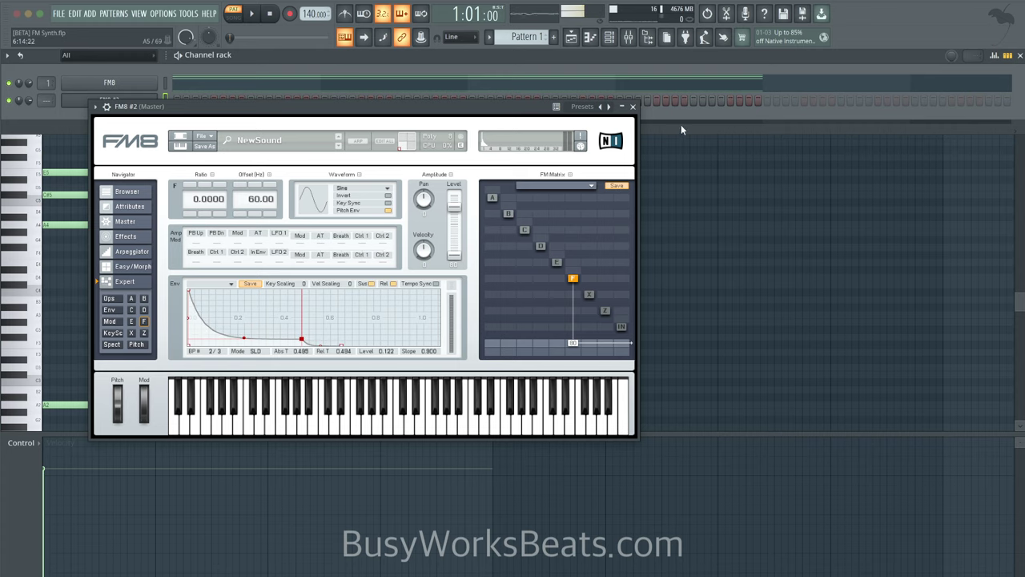
# - Close the second FM8 window and route its channel to mixer track 3
pyautogui.click(634, 107)
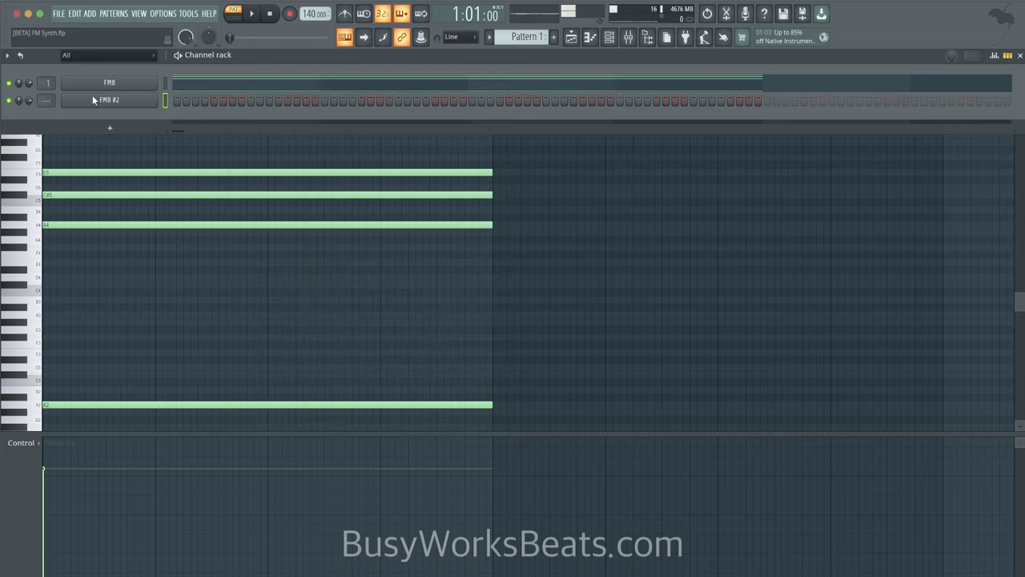
pyautogui.doubleClick(51, 99)
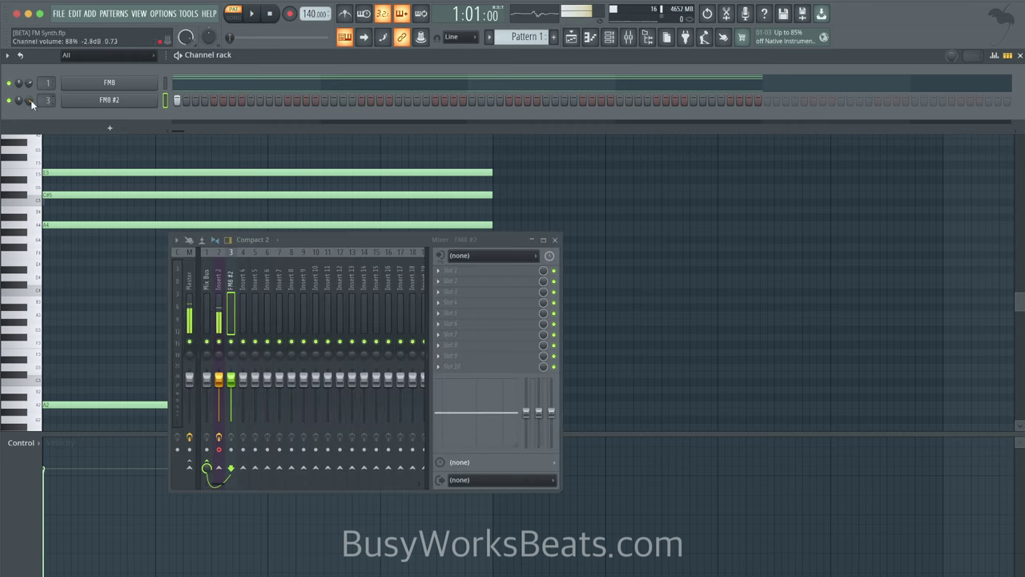
# - Shorten all notes of the A chord in Pattern 1 so they end midway through bar 4
pyautogui.press('space')
pyautogui.press('space')
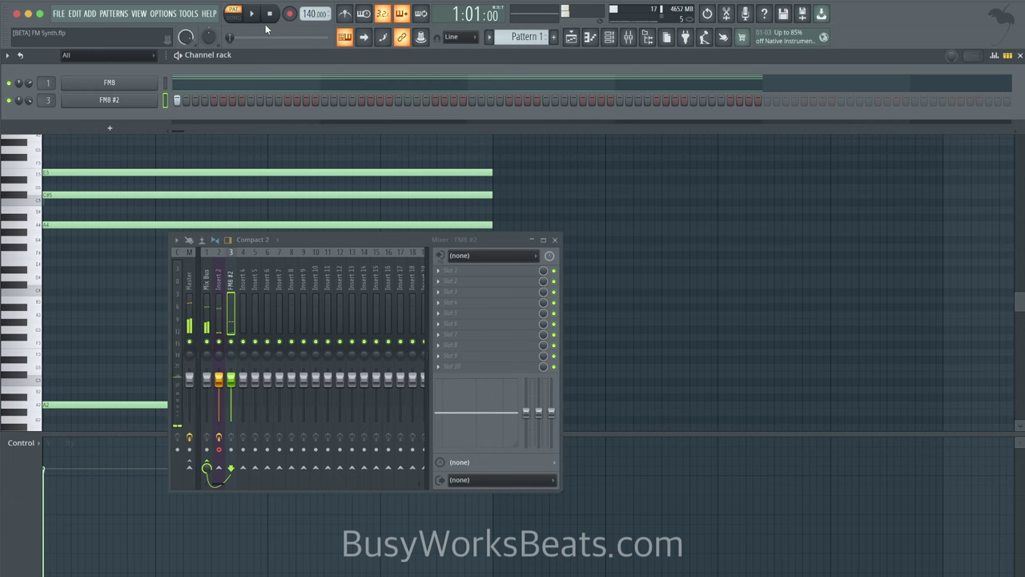
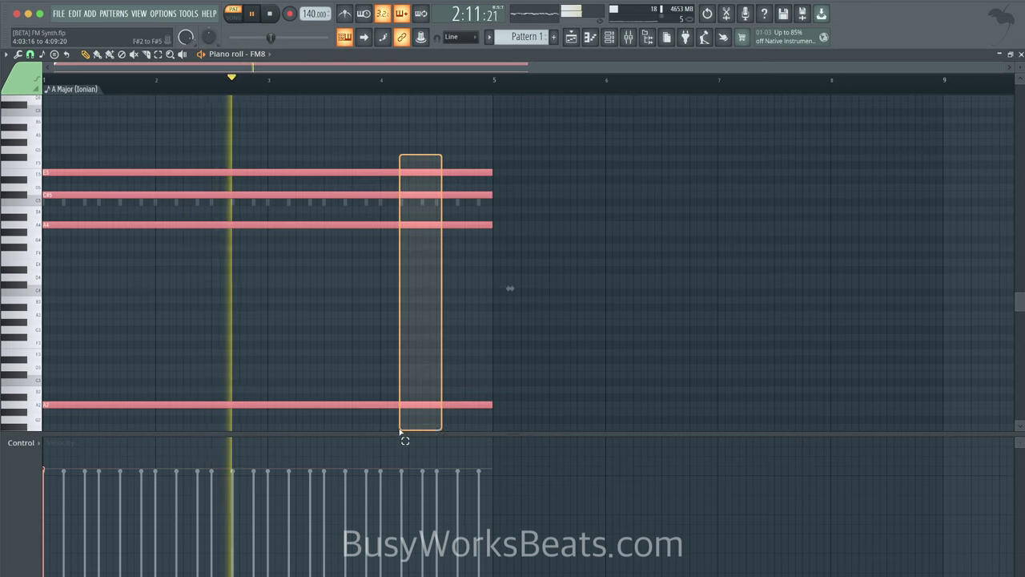
pyautogui.moveTo(497, 393); pyautogui.dragTo(432, 396)
pyautogui.press('space')
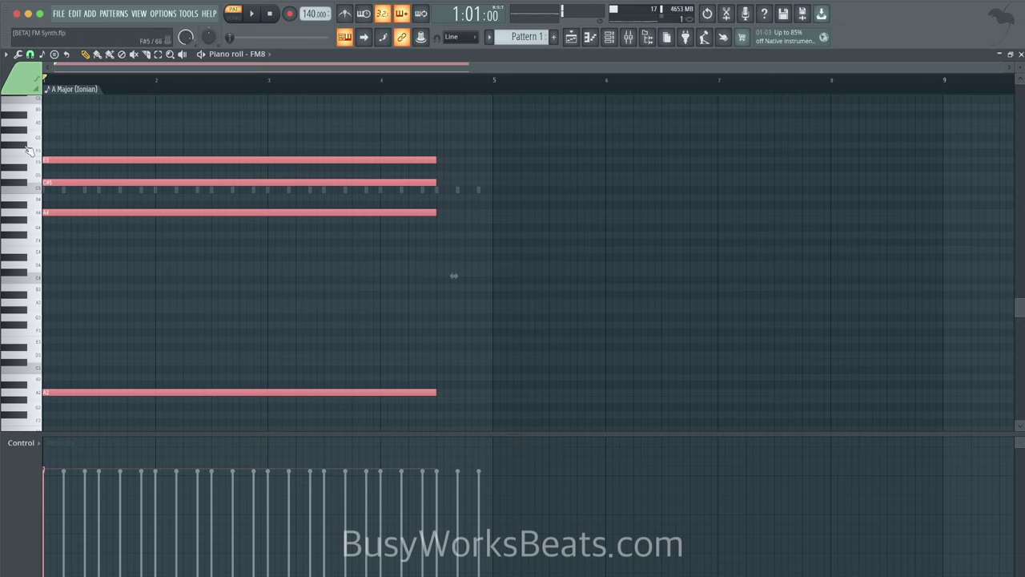
# - Copy the A chord directly behind itself, raised two semitones to B, and audition the chord change
pyautogui.press('space')
pyautogui.moveTo(68, 160)
pyautogui.mouseDown()
pyautogui.moveTo(422, 133)
pyautogui.moveTo(463, 134)
pyautogui.moveTo(456, 145)
pyautogui.mouseUp()
pyautogui.click(424, 83)
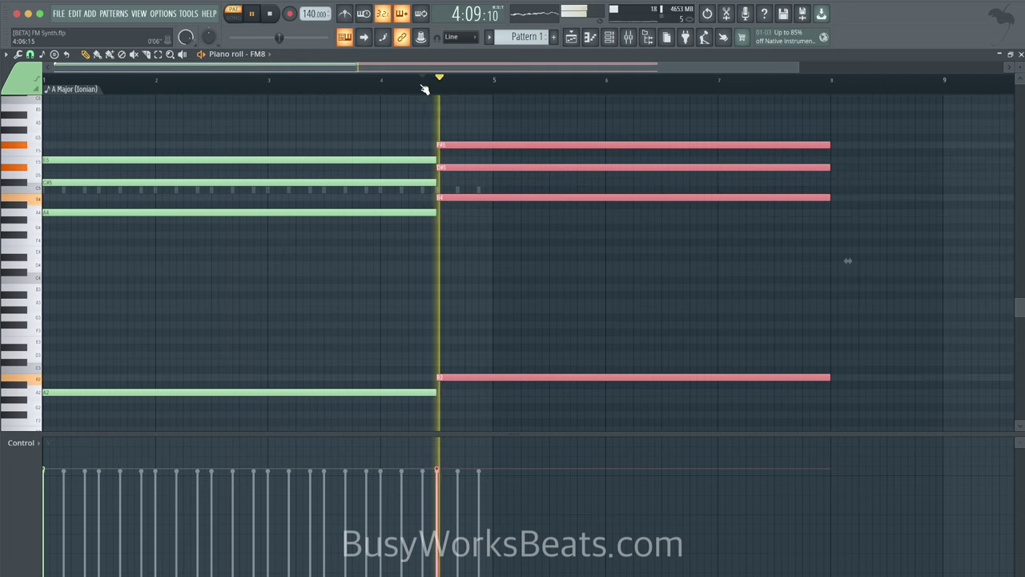
pyautogui.scroll(-2, 707, 194)
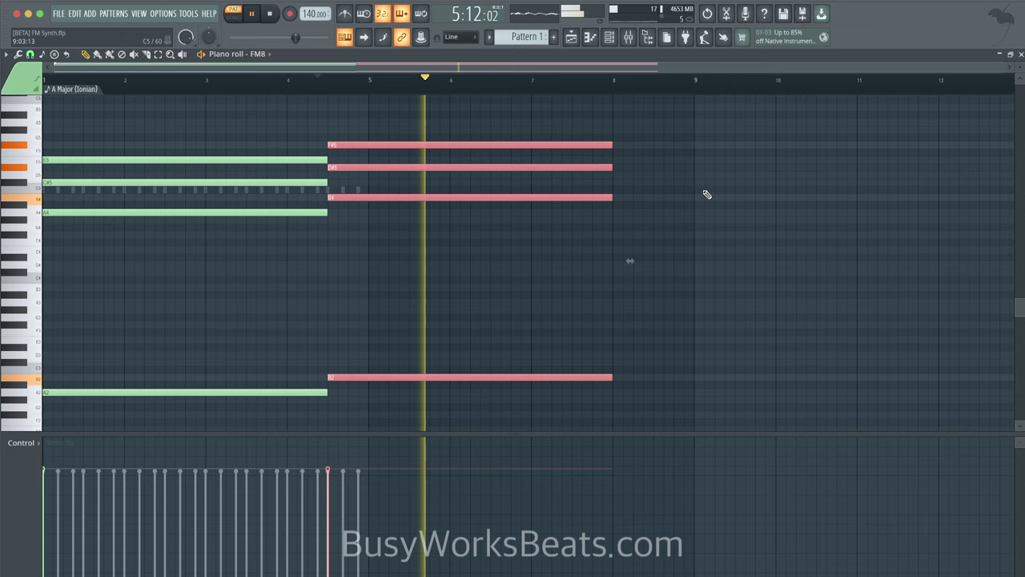
pyautogui.press('space')
pyautogui.press('space')
pyautogui.press('space')
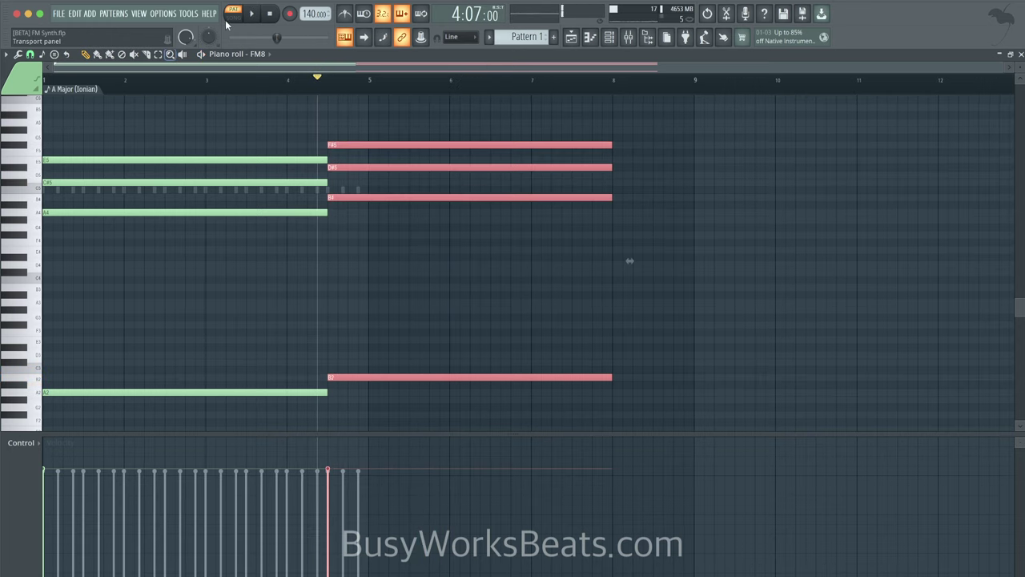
# - Remove the stray F#5 note at bar 8 and shorten the B chord so it ends at bar 5
pyautogui.click(615, 144)
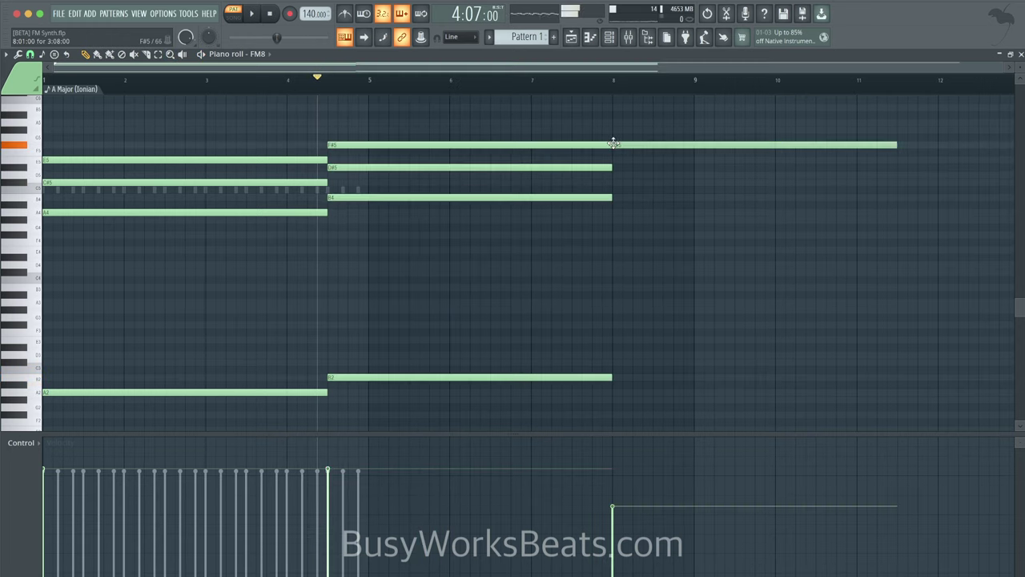
pyautogui.rightClick(626, 145)
pyautogui.moveTo(607, 135)
pyautogui.mouseDown()
pyautogui.moveTo(594, 210)
pyautogui.moveTo(611, 392)
pyautogui.moveTo(380, 347)
pyautogui.mouseUp()
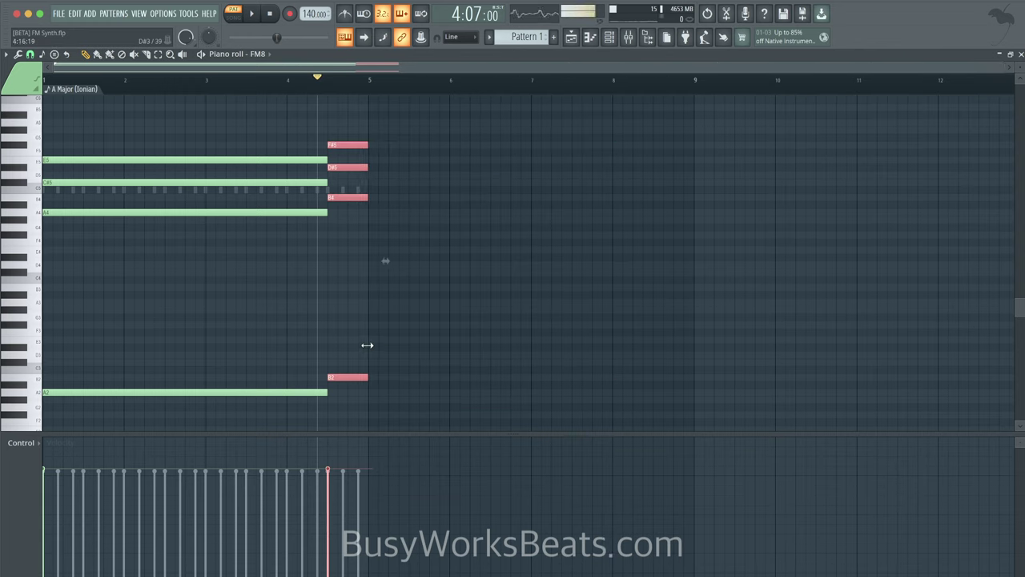
# - Copy the long A chord to bar 5, transposed up to D, and play it back
pyautogui.moveTo(153, 125); pyautogui.dragTo(85, 411)
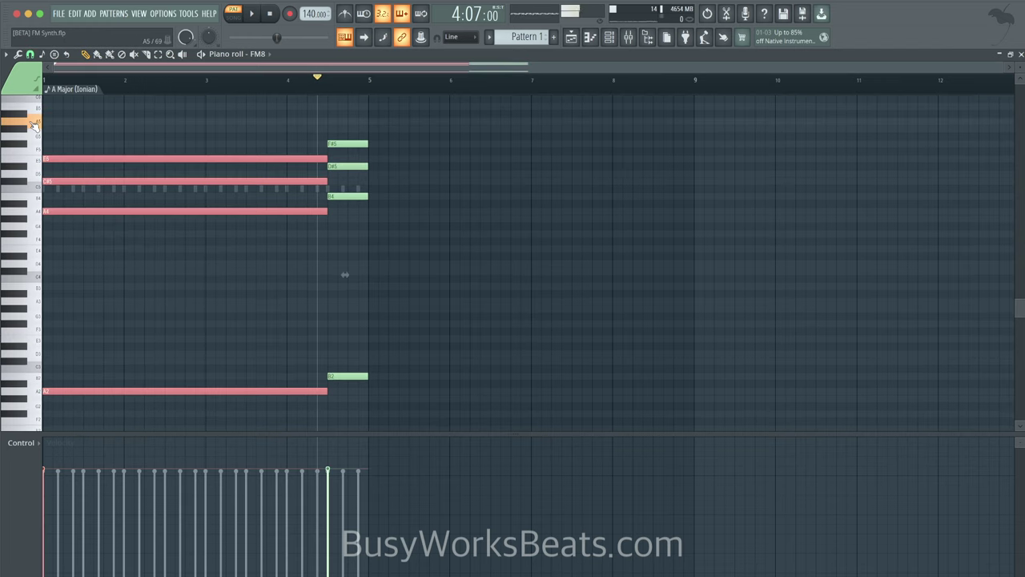
pyautogui.keyDown('shift'); pyautogui.moveTo(53, 155); pyautogui.dragTo(374, 119); pyautogui.keyUp('shift')
pyautogui.press('space')
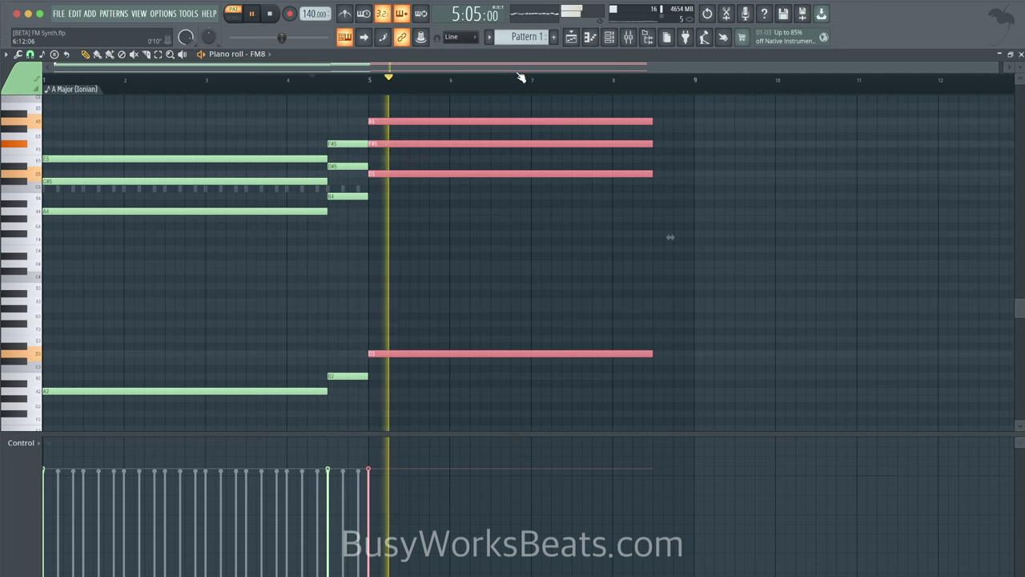
# - Lower the F#5 of the bar 5 chord to F5, and try the short B chord's D#5 at D5
pyautogui.click(346, 167)
pyautogui.keyDown('ctrl'); pyautogui.moveTo(407, 110); pyautogui.dragTo(355, 189); pyautogui.keyUp('ctrl')
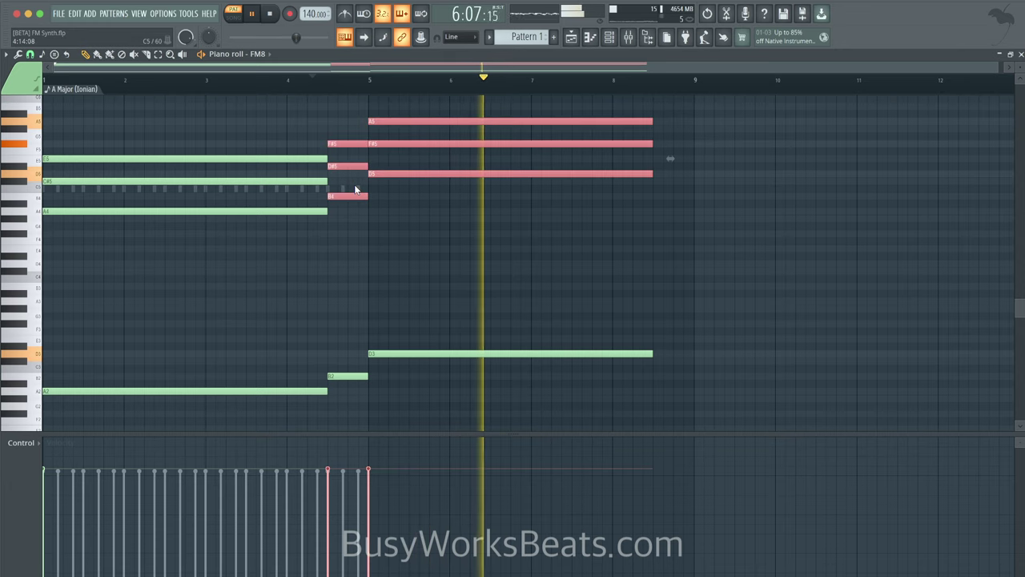
pyautogui.keyDown('ctrl'); pyautogui.click(358, 181); pyautogui.keyUp('ctrl')
pyautogui.keyDown('ctrl'); pyautogui.click(384, 143); pyautogui.keyUp('ctrl')
pyautogui.hotkey('shift', 'Down')
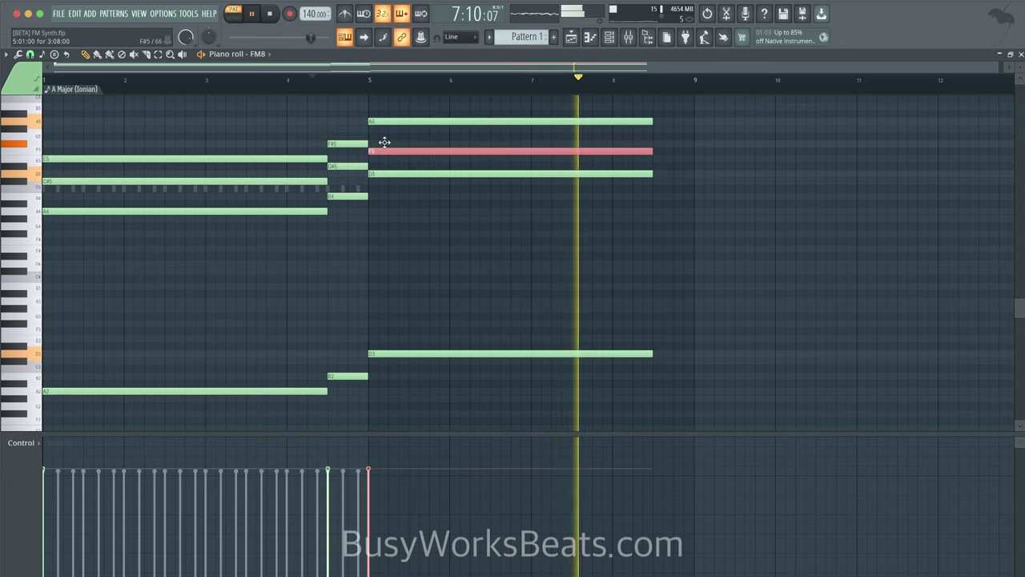
pyautogui.moveTo(340, 165); pyautogui.dragTo(346, 173)
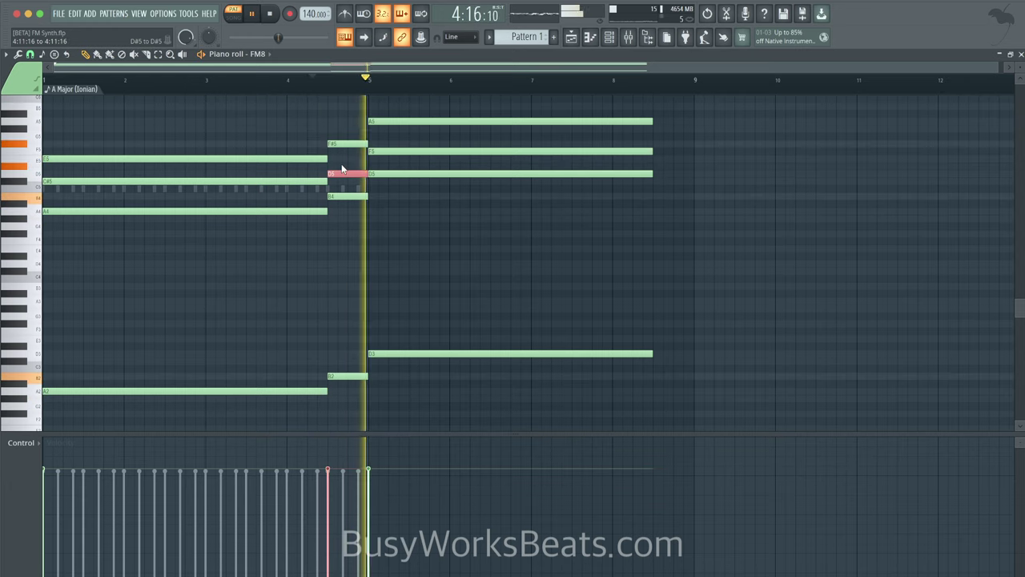
pyautogui.keyDown('ctrl'); pyautogui.click(446, 227); pyautogui.keyUp('ctrl')
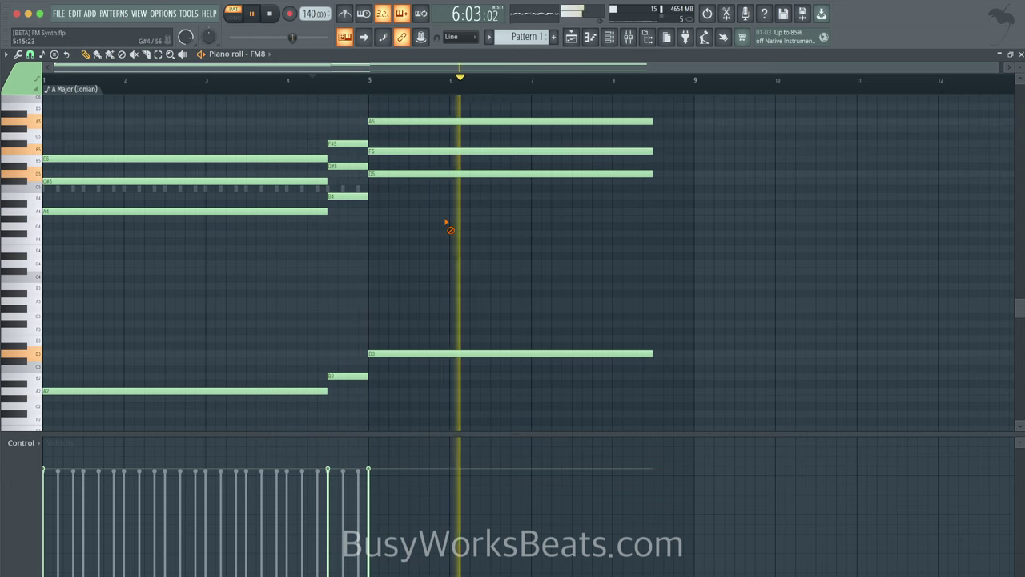
# - Cut the FM8 #2 step sequence from Pattern 1 and paste it into Pattern 2
pyautogui.press('space')
pyautogui.click(572, 38)
pyautogui.moveTo(192, 101); pyautogui.dragTo(165, 101)
pyautogui.click(608, 36)
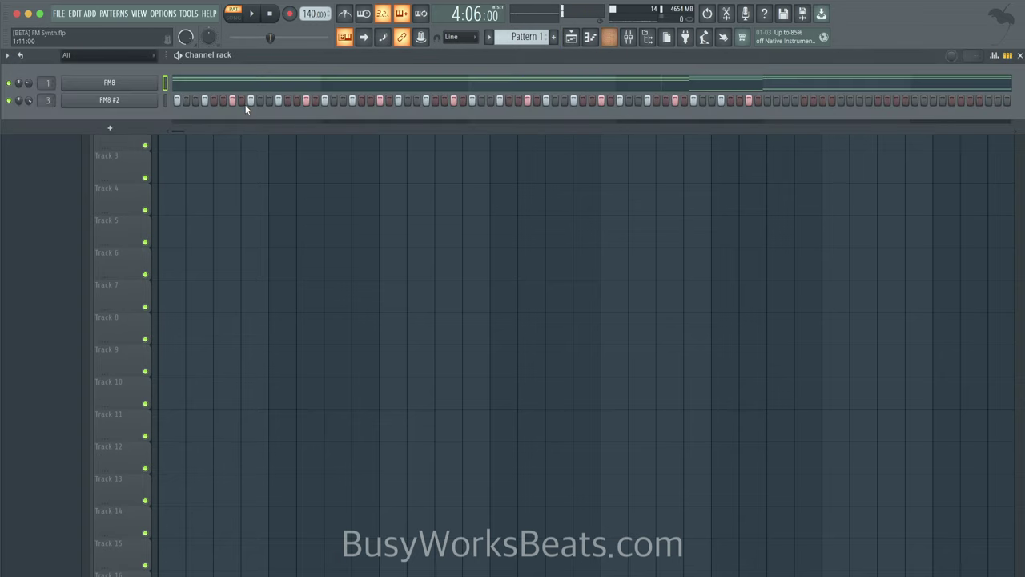
pyautogui.click(166, 100)
pyautogui.hotkey('ctrl', 'x')
pyautogui.moveTo(535, 40); pyautogui.dragTo(536, 37)
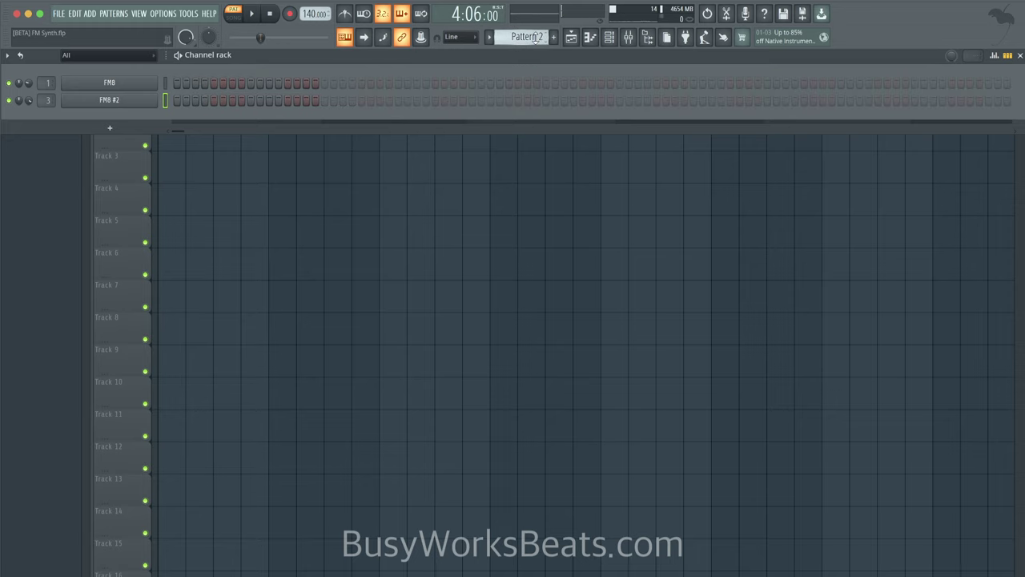
pyautogui.hotkey('ctrl', 'v')
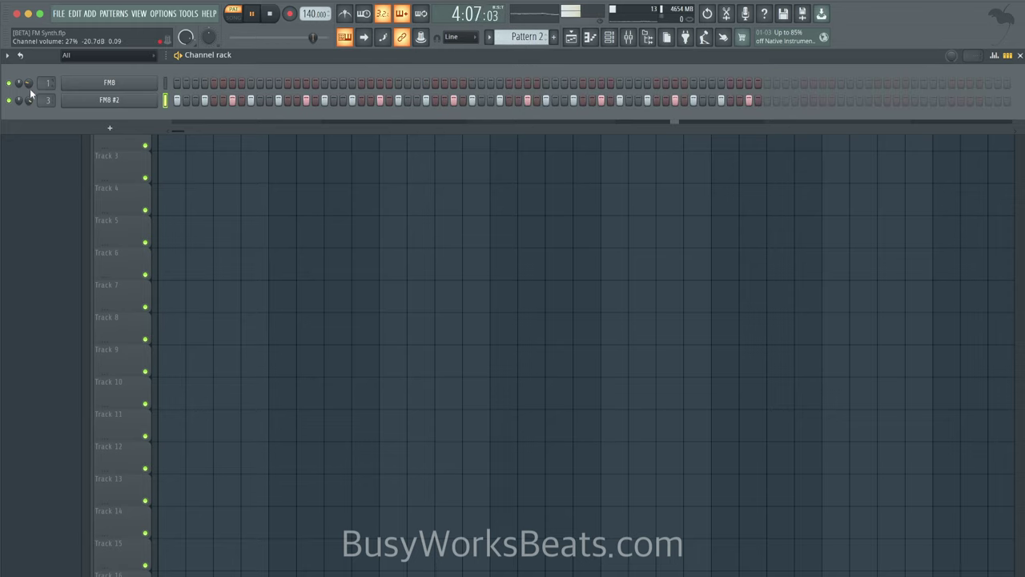
# - Lay out Pattern 1 on track 1 and Pattern 2 on track 2 from bar 1, with playback in song mode
pyautogui.press('F6')
pyautogui.click(165, 141)
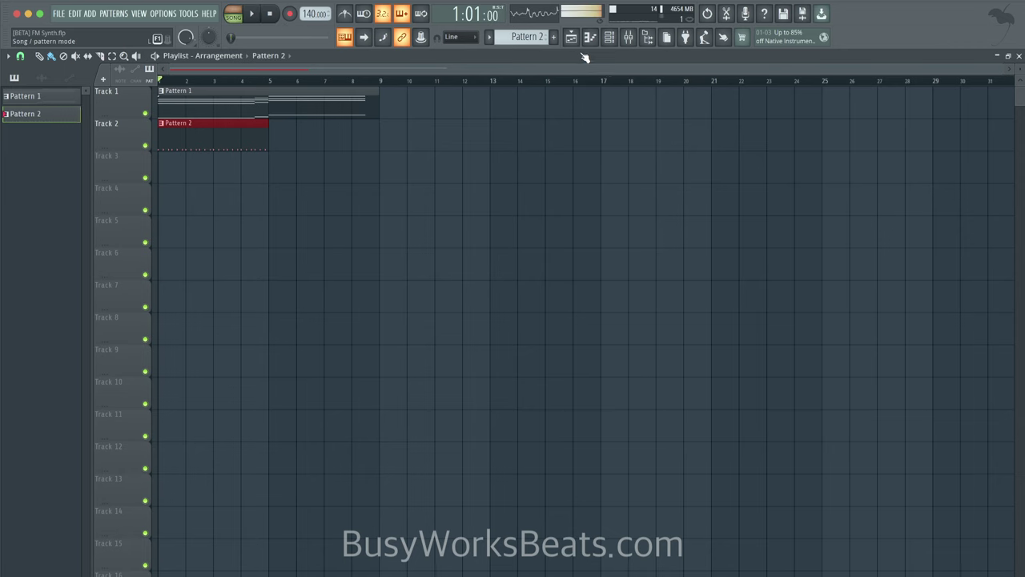
# - In FM8 #2, activate operator E and route it into operator F with a modulation amount of 28
pyautogui.click(610, 39)
pyautogui.click(152, 103)
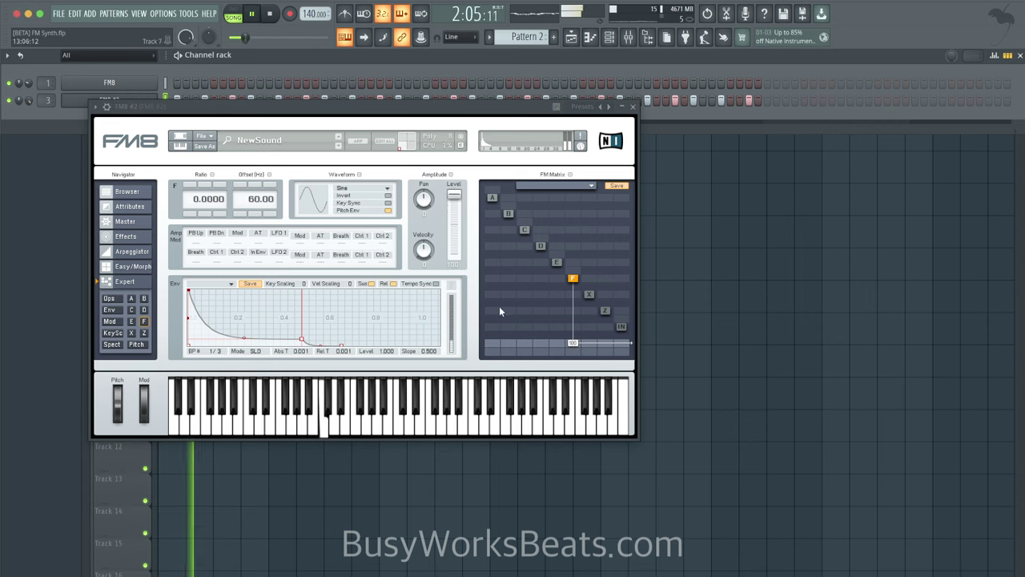
pyautogui.click(556, 262)
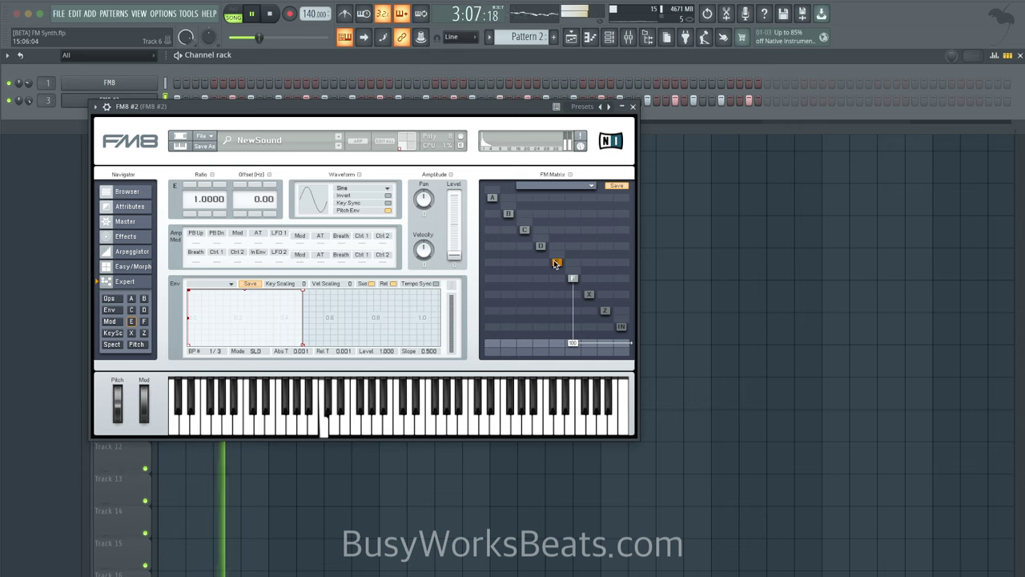
pyautogui.moveTo(559, 282); pyautogui.dragTo(564, 270)
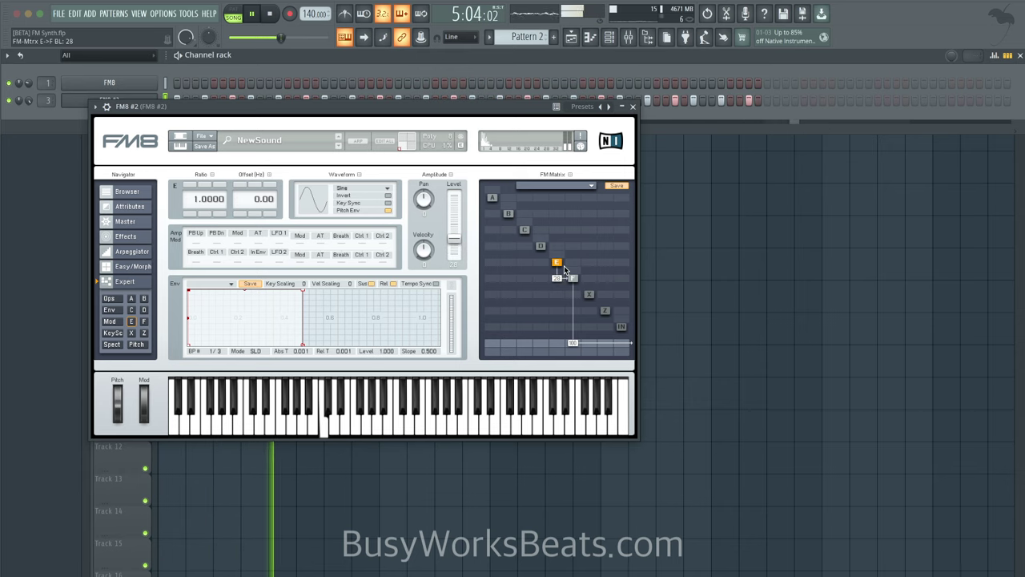
# - Add a second Pattern 2 clip on track 2 at bar 5, return to the FM8 #2 window and restart playback
pyautogui.click(633, 107)
pyautogui.click(277, 126)
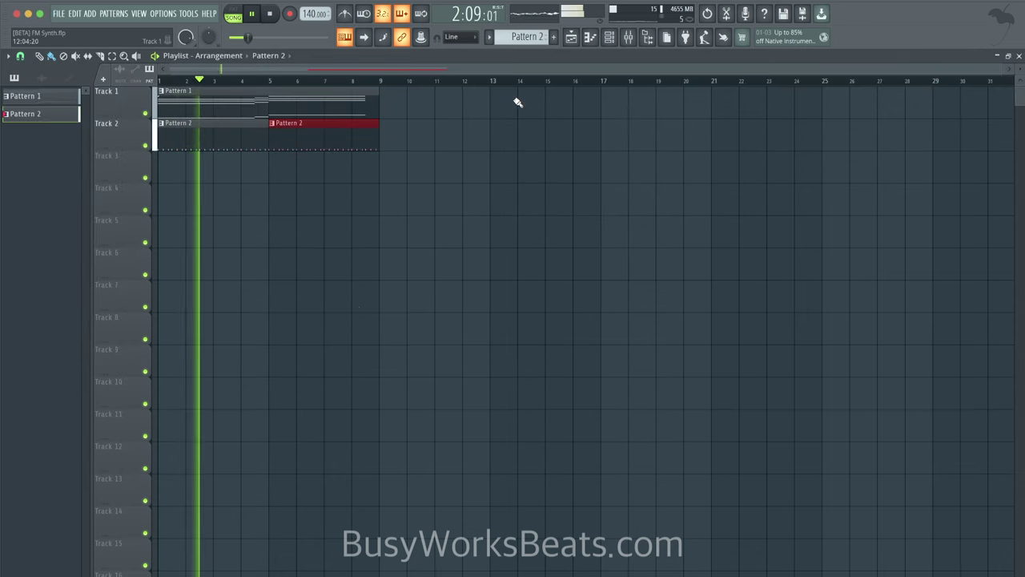
pyautogui.press('F6')
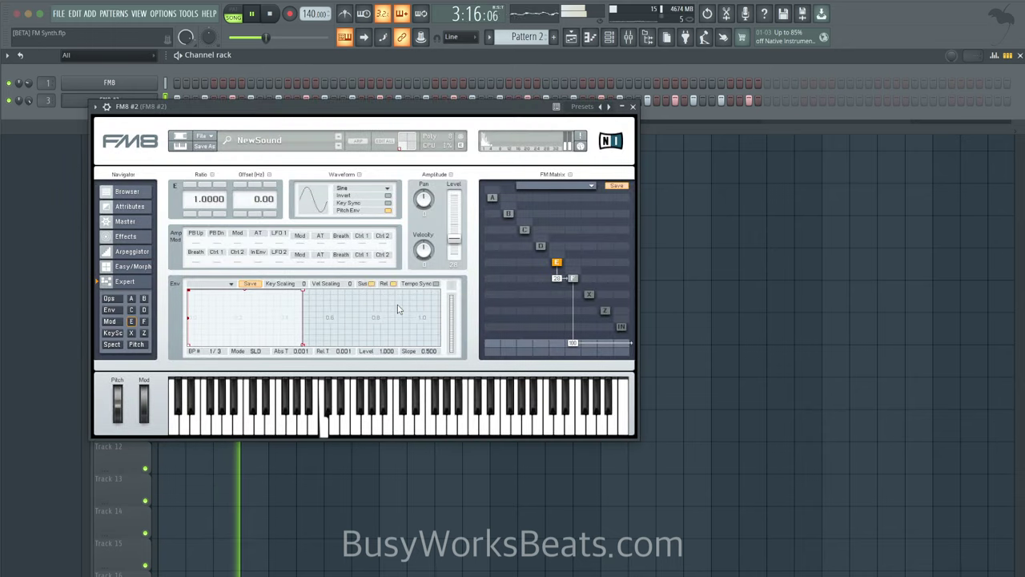
pyautogui.press('space')
pyautogui.press('space')
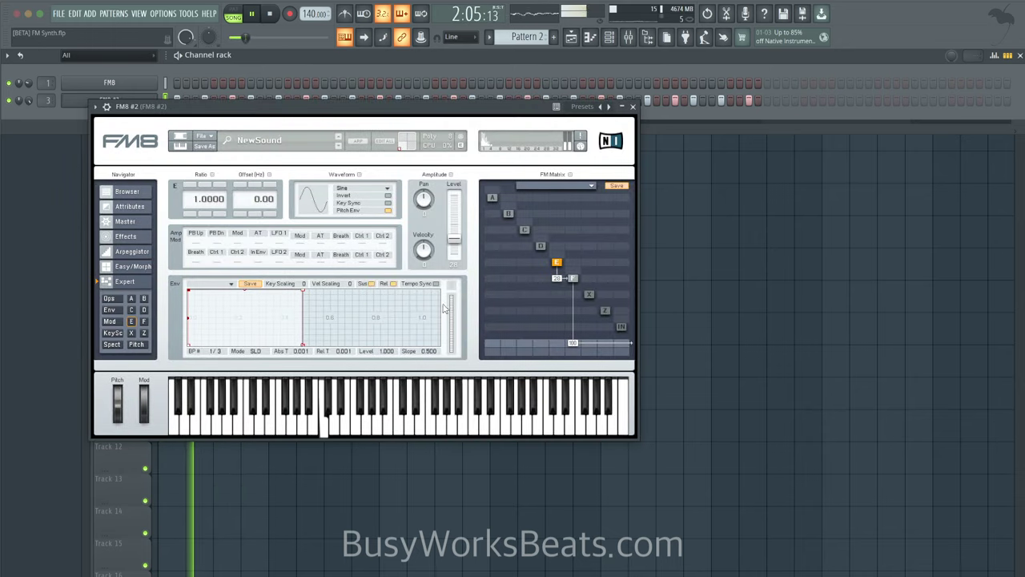
# - Try operator F's offset at 61.29 Hz and 74.29 Hz, and reset it to 60 Hz
pyautogui.click(572, 278)
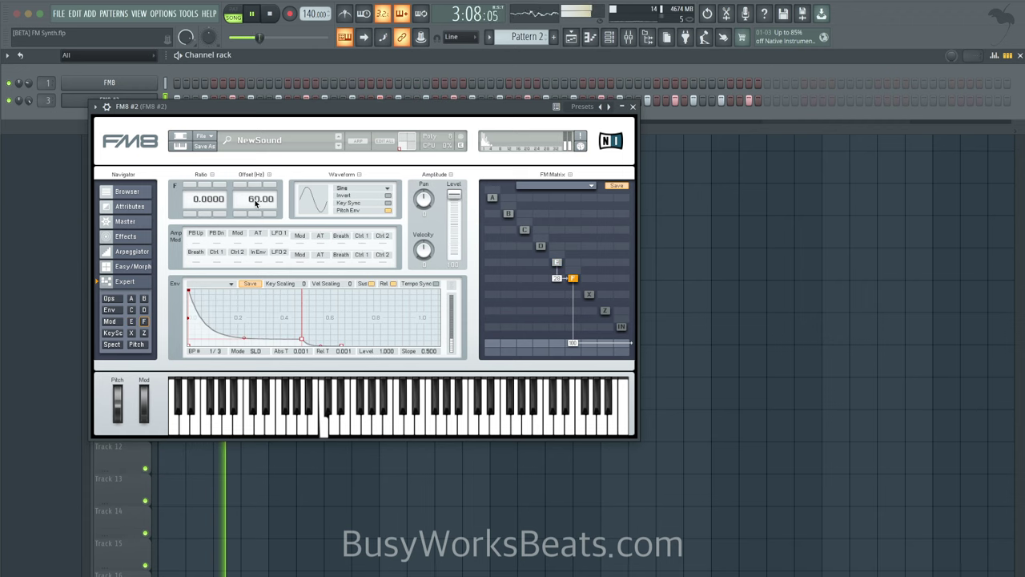
pyautogui.moveTo(256, 201); pyautogui.dragTo(256, 206)
pyautogui.click(558, 264)
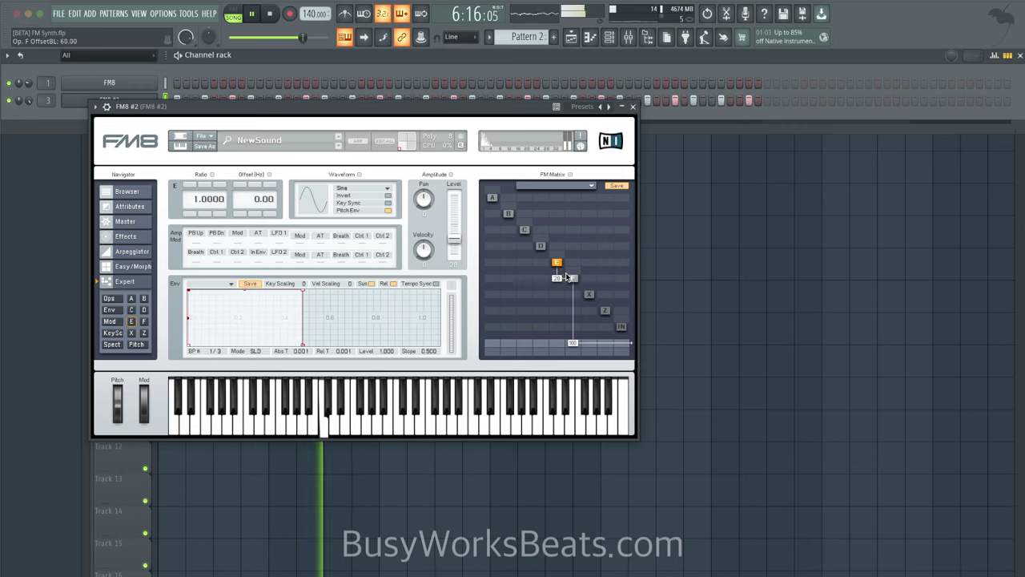
pyautogui.click(572, 278)
pyautogui.moveTo(271, 189); pyautogui.dragTo(309, 136)
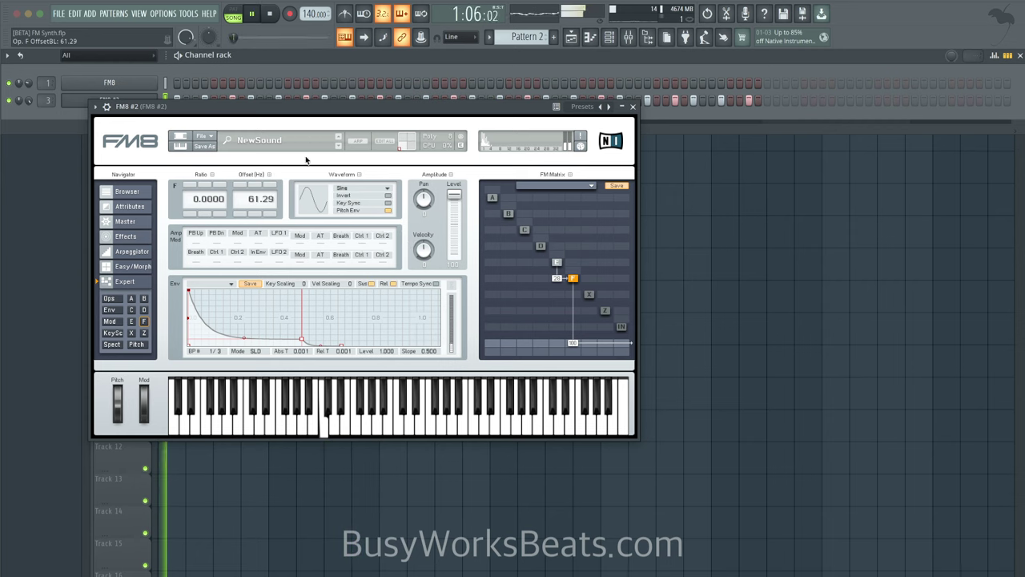
pyautogui.moveTo(252, 199)
pyautogui.mouseDown()
pyautogui.moveTo(259, 176)
pyautogui.moveTo(261, 189)
pyautogui.mouseUp()
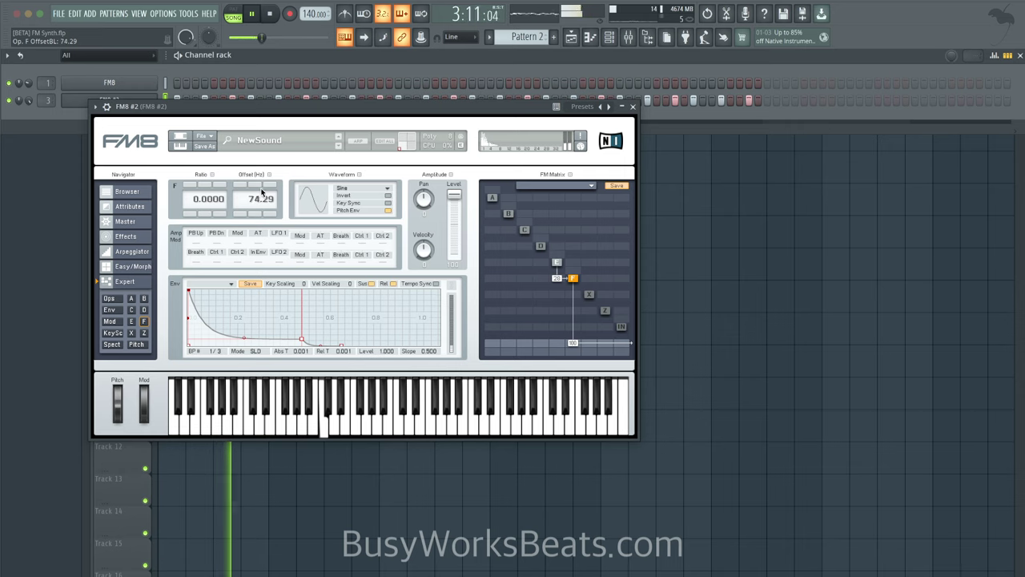
pyautogui.doubleClick(258, 201)
pyautogui.write('60')
pyautogui.press('Return')
pyautogui.press('space')
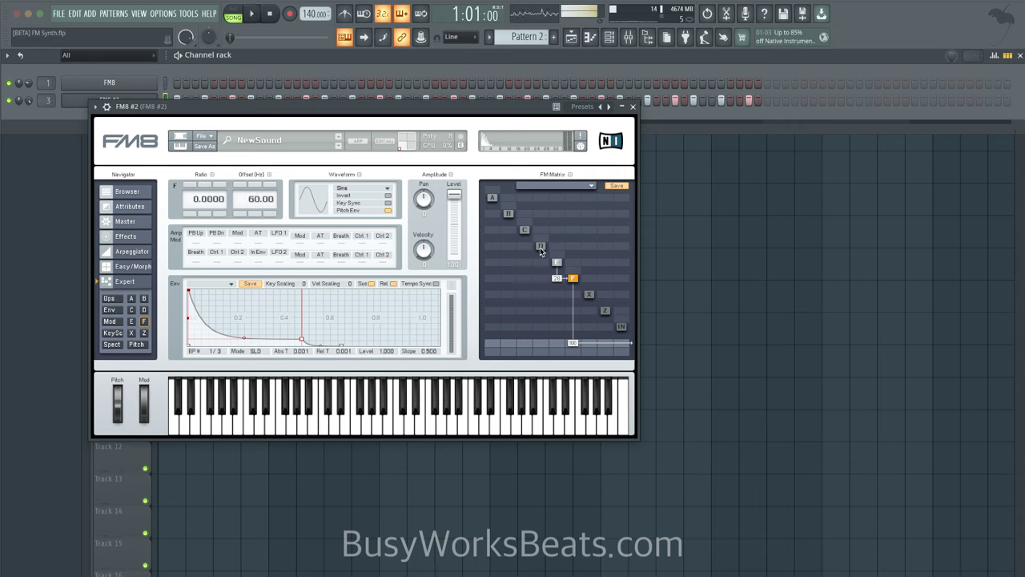
# - Set operator E's ratio to 0 and offset to 52 Hz, and raise its modulation of F to 40
pyautogui.click(558, 263)
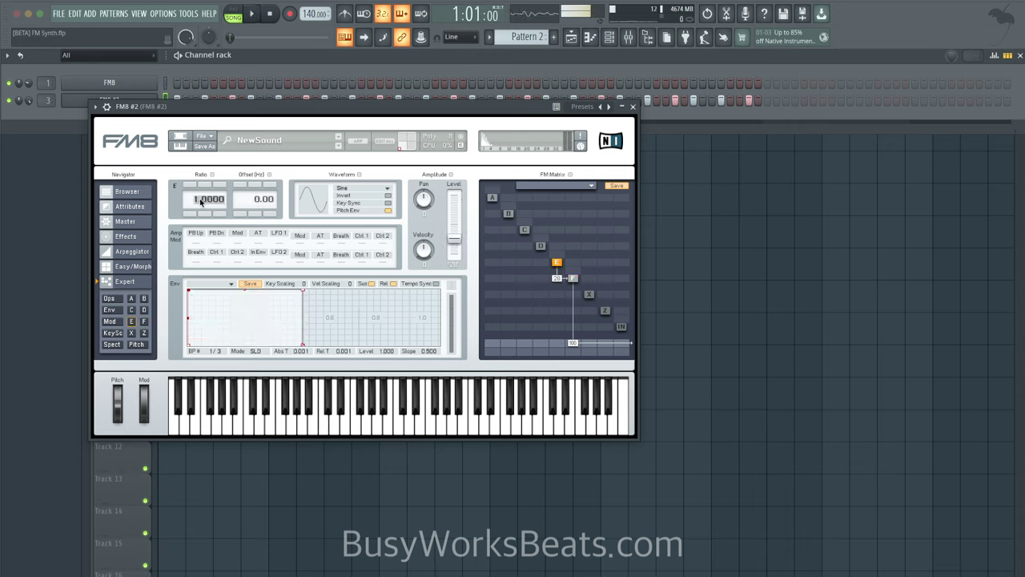
pyautogui.press('space')
pyautogui.press('space')
pyautogui.moveTo(256, 202)
pyautogui.mouseDown()
pyautogui.moveTo(256, 168)
pyautogui.moveTo(257, 202)
pyautogui.mouseUp()
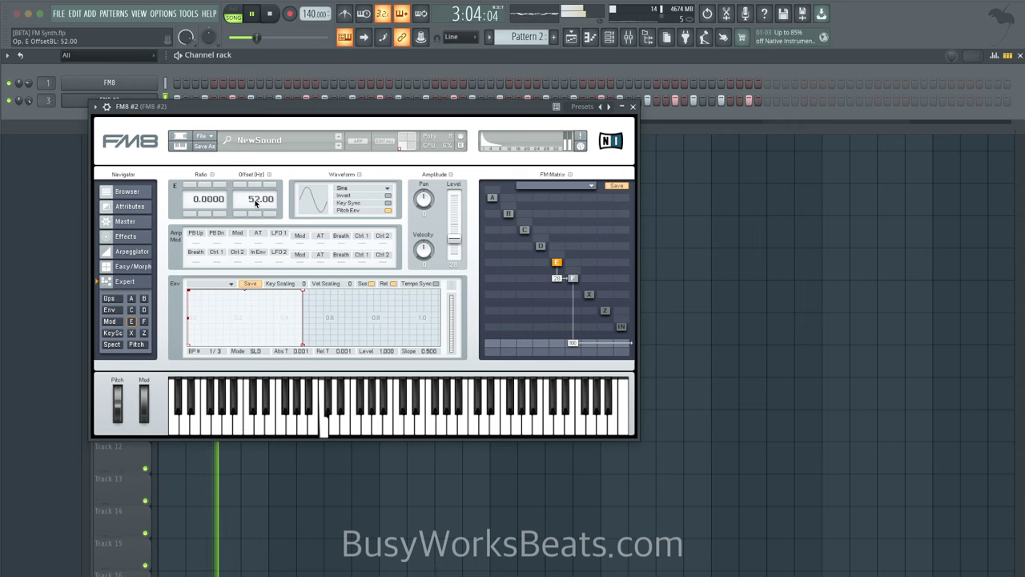
pyautogui.moveTo(559, 277); pyautogui.dragTo(559, 273)
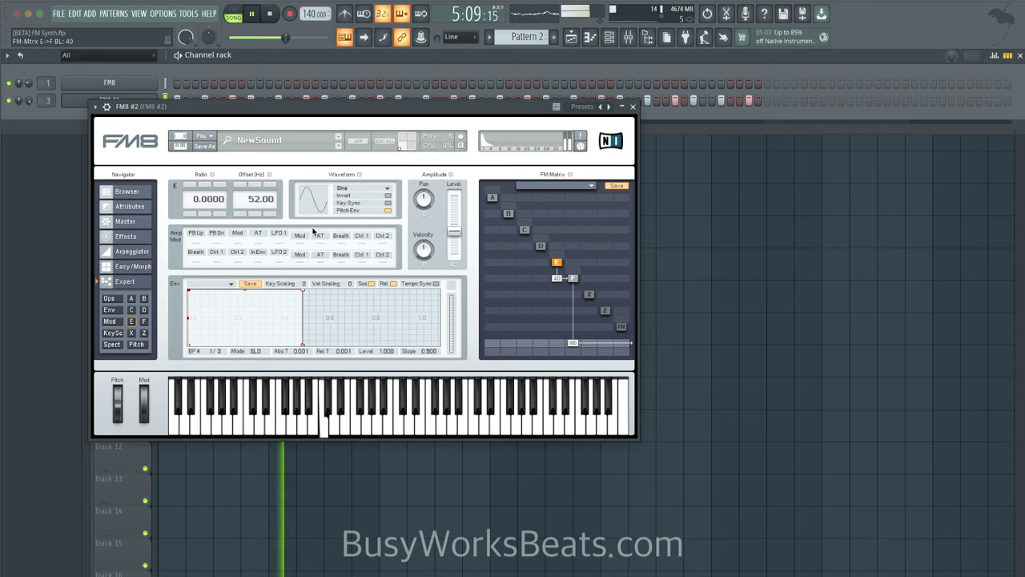
# - Clone the FM8 #2 channel and close the open synth windows
pyautogui.click(632, 107)
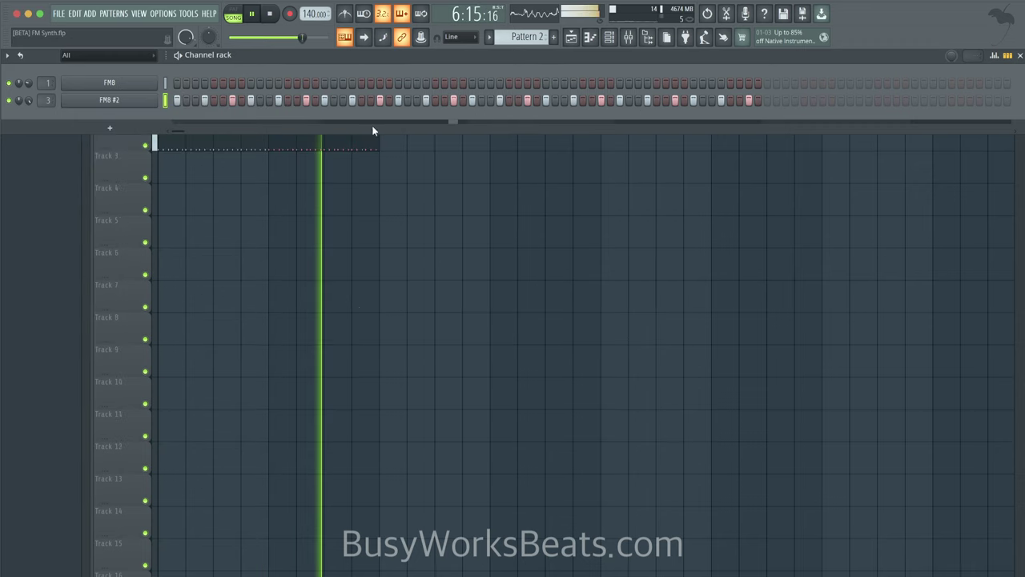
pyautogui.rightClick(166, 101)
pyautogui.click(245, 218)
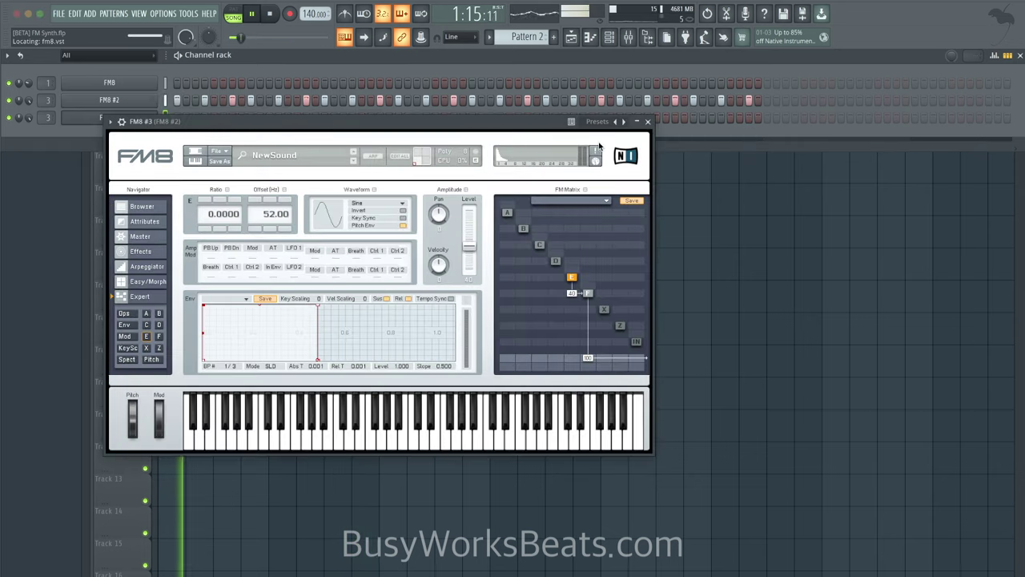
pyautogui.click(648, 121)
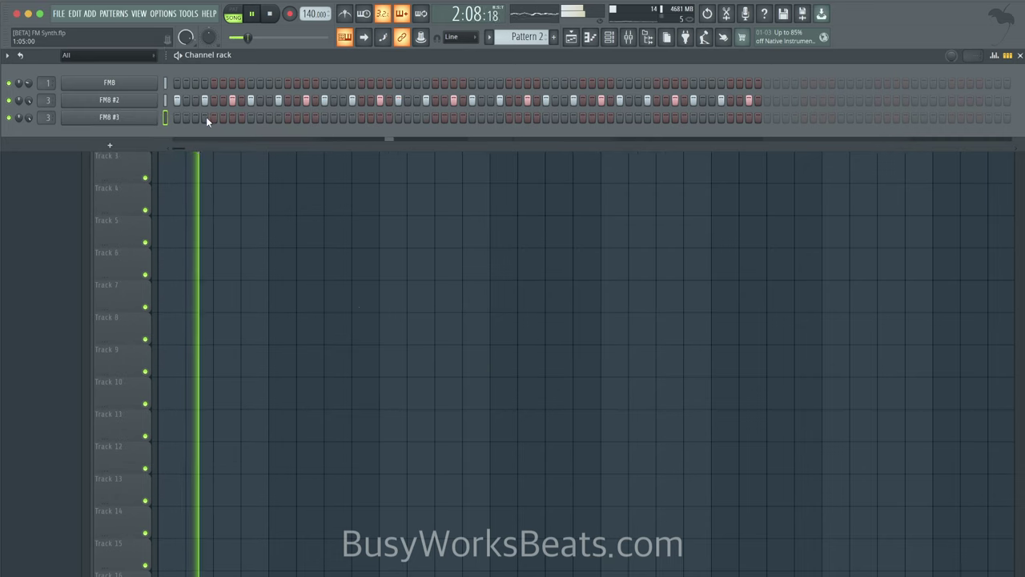
# - Stop playback, copy FM8 #2's step pattern to the FM8 #3 channel and open the FM8 #3 synth
pyautogui.click(159, 119)
pyautogui.press('space')
pyautogui.click(648, 121)
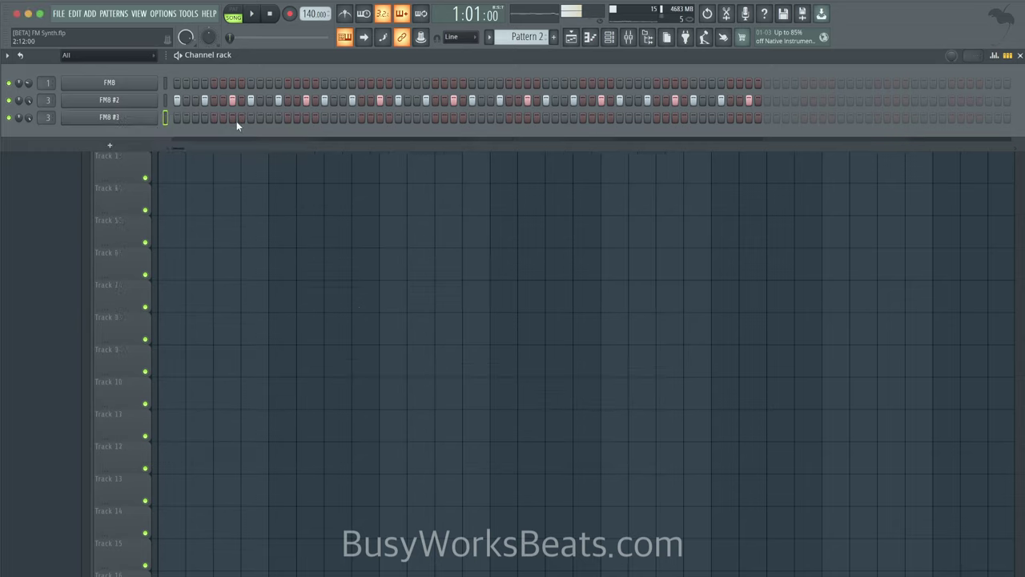
pyautogui.click(154, 121)
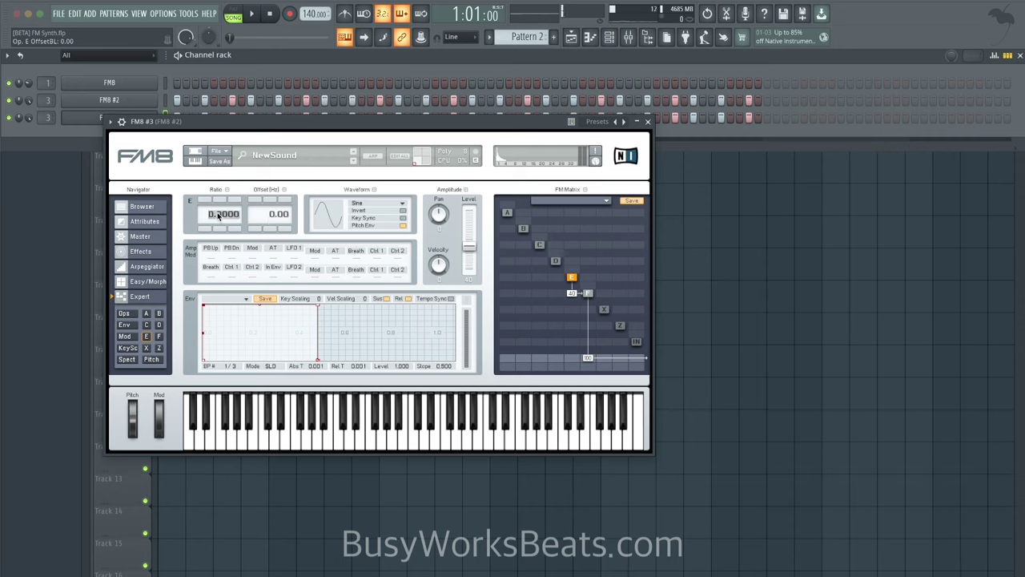
# - Reset operator E's offset to 0 Hz, set its ratio to 1.0240 and shape its envelope into a decay with a short release
pyautogui.press('space')
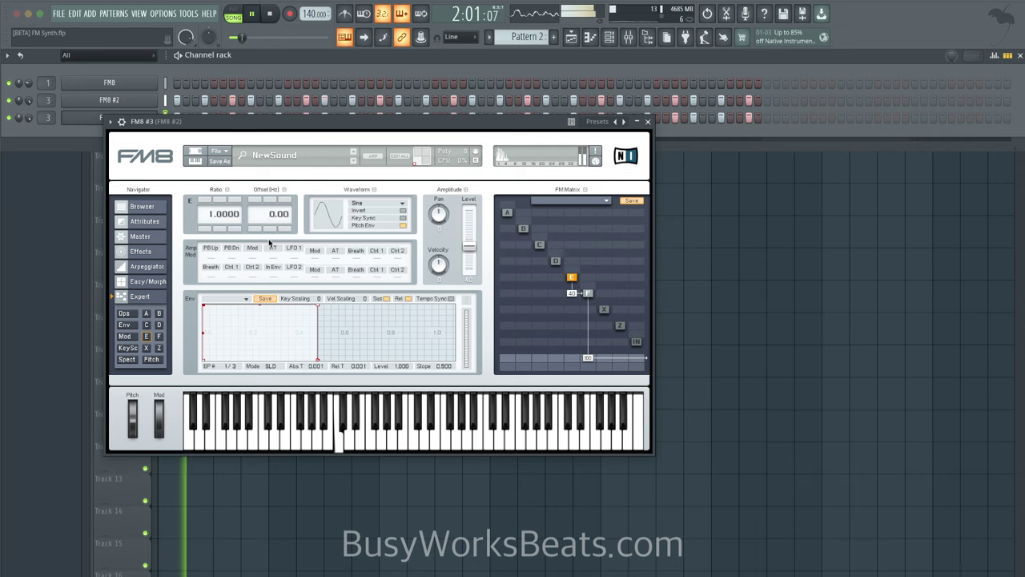
pyautogui.moveTo(221, 216); pyautogui.dragTo(236, 198)
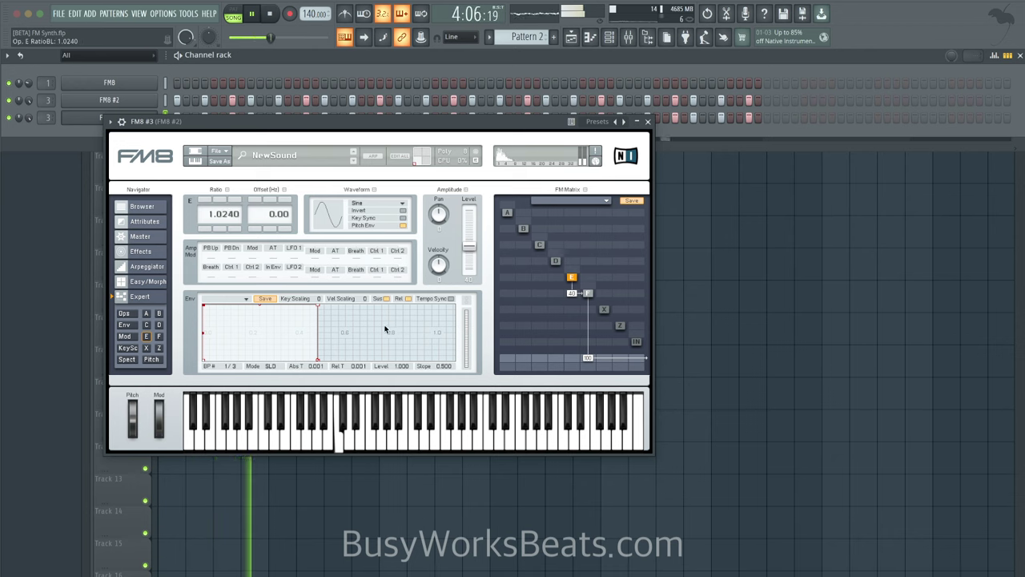
pyautogui.moveTo(318, 306); pyautogui.dragTo(400, 361)
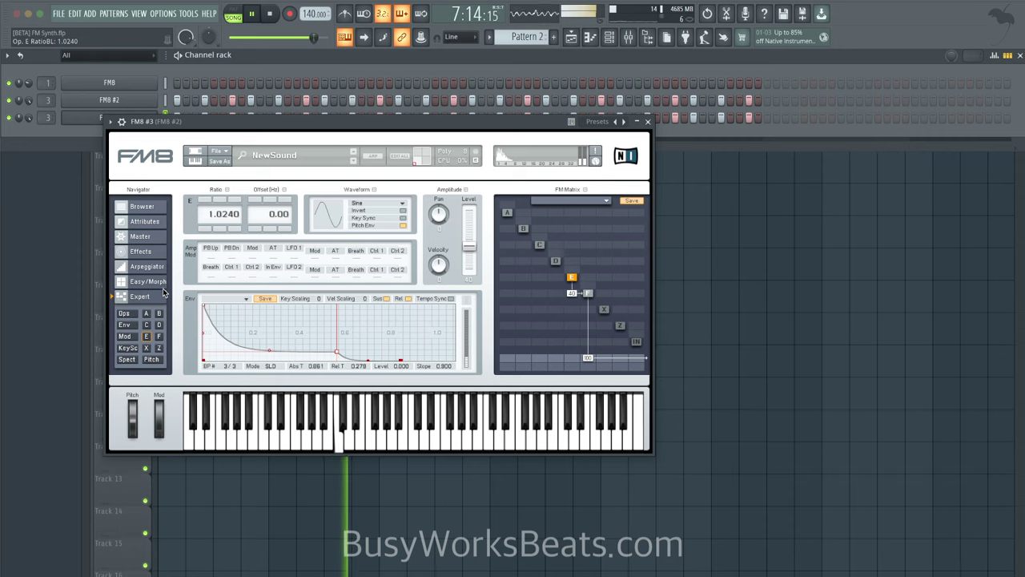
# - Try FM8 #3's built-in Reverb effect and switch it off again
pyautogui.click(140, 251)
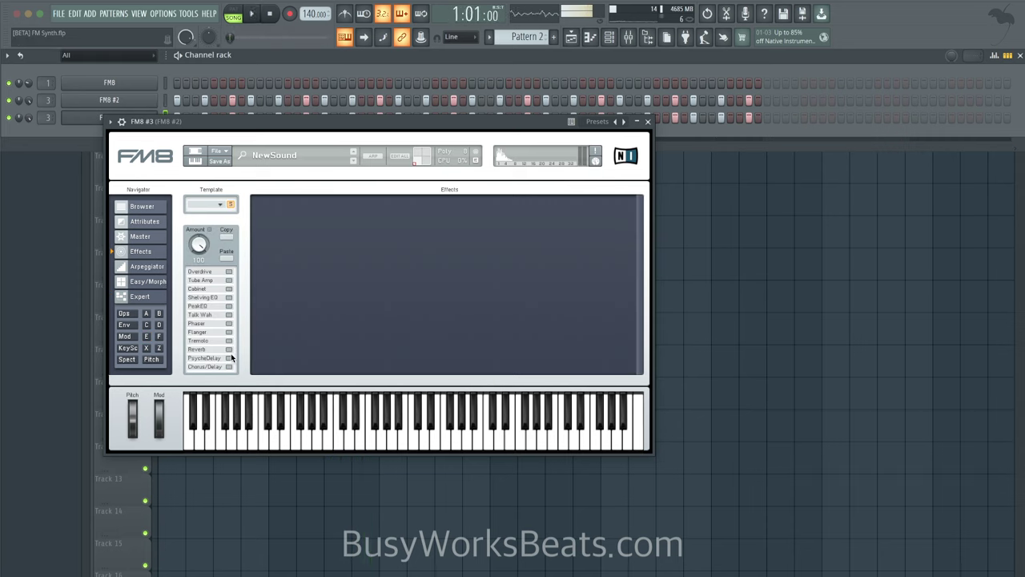
pyautogui.click(229, 349)
pyautogui.click(229, 349)
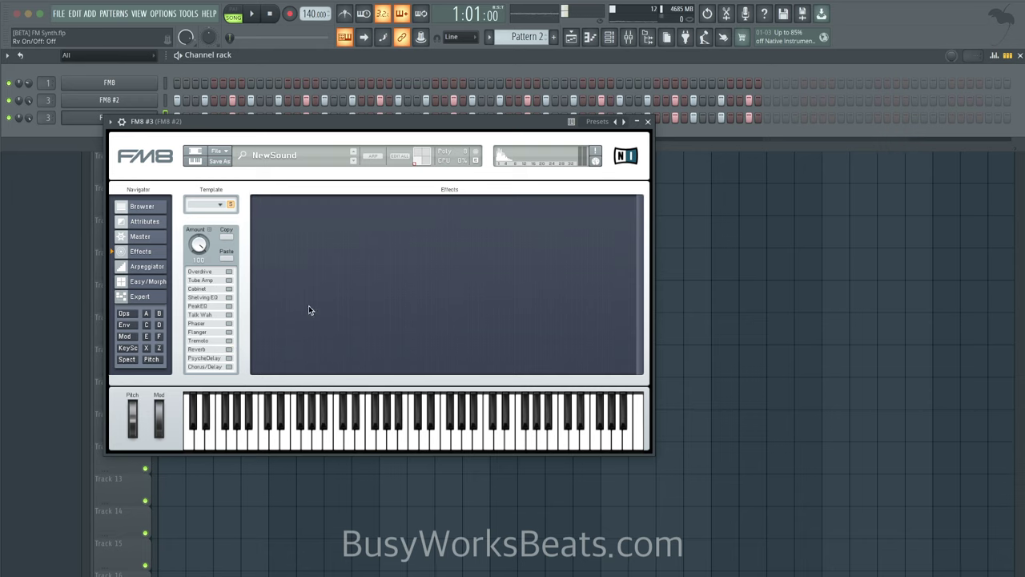
pyautogui.click(229, 349)
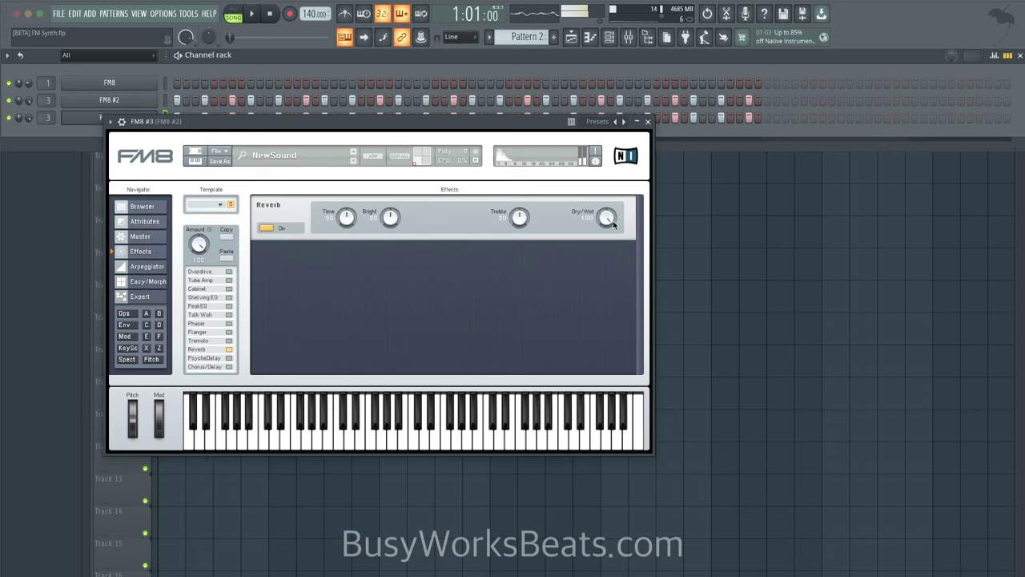
pyautogui.click(265, 229)
pyautogui.click(647, 123)
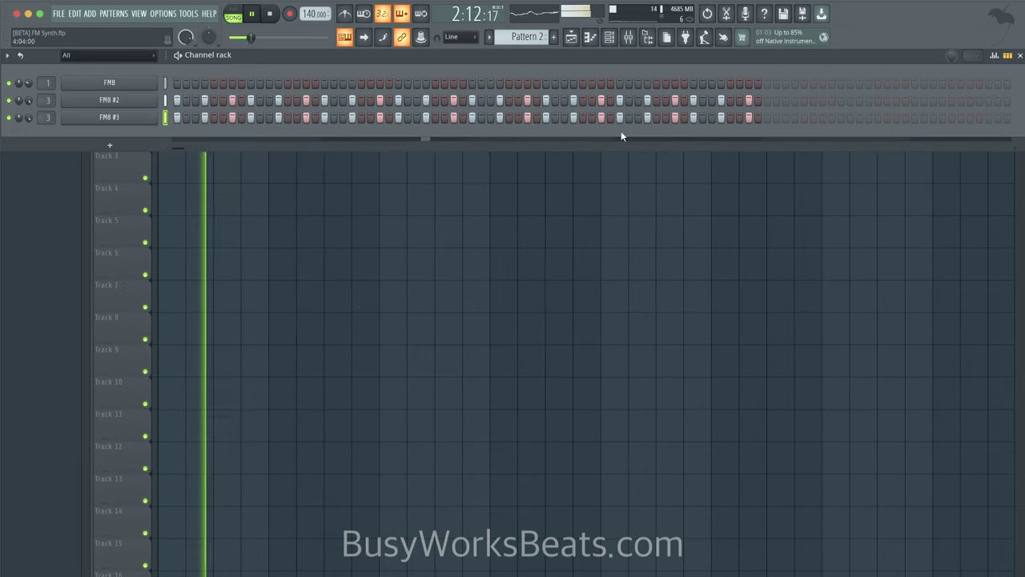
pyautogui.press('space')
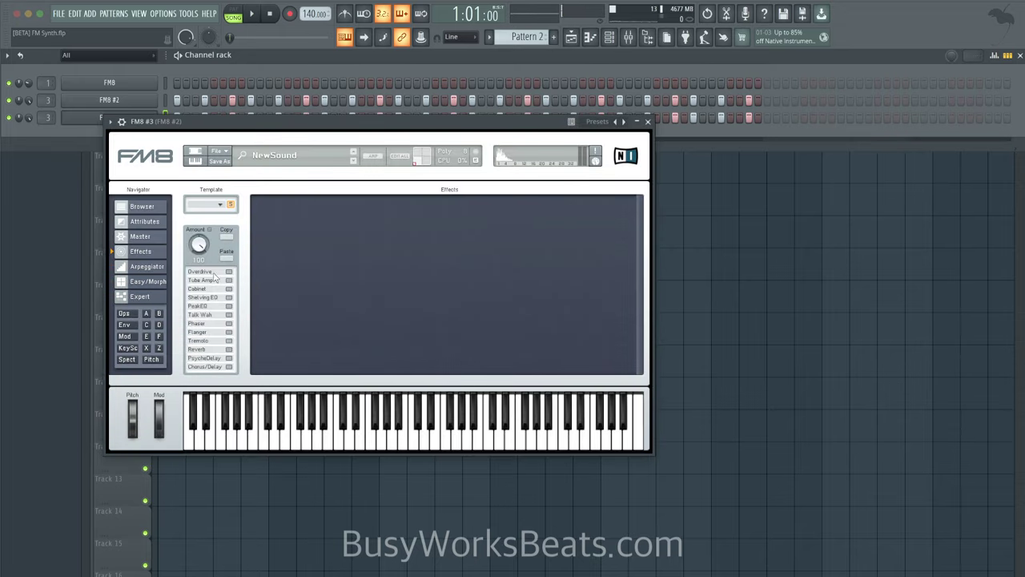
# - Route FM8 #3 to mixer track 4 and load TrueVerb Stereo in its first effect slot
pyautogui.click(648, 122)
pyautogui.hotkey('ctrl', 'l')
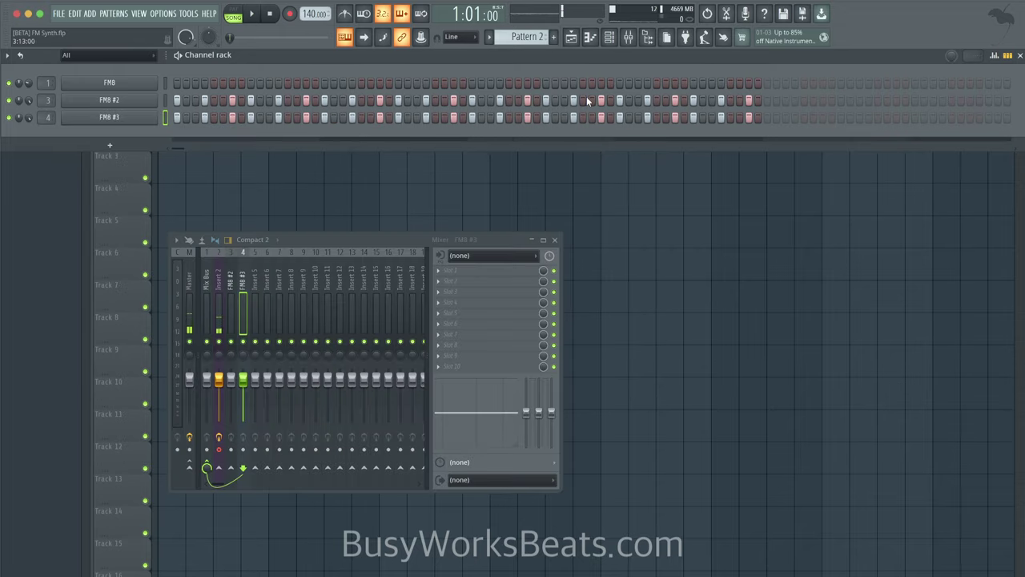
pyautogui.click(462, 270)
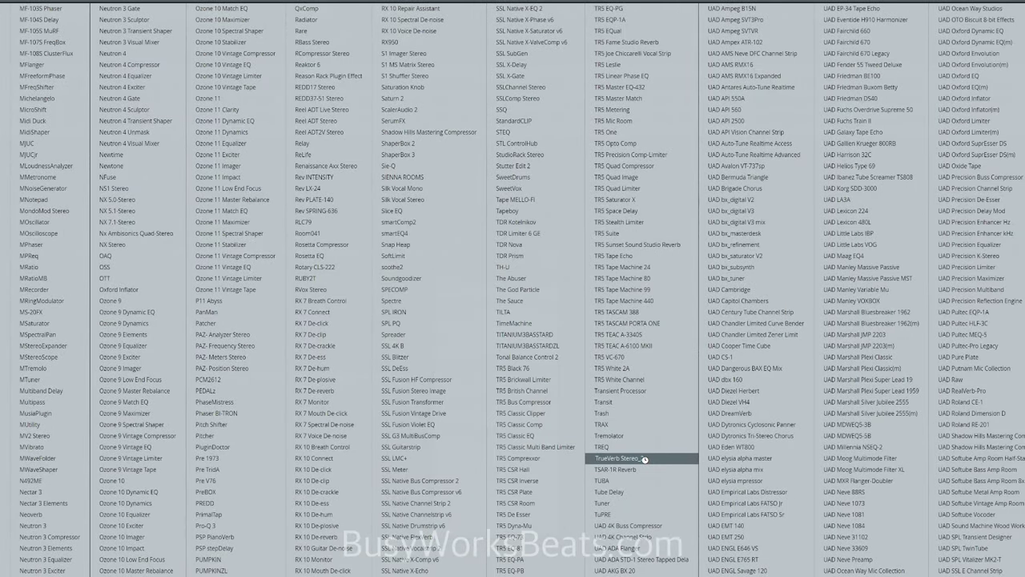
pyautogui.click(644, 459)
# - Pull TrueVerb's Direct and Reverb levels fully down, check the sound in playback and close the plugin
pyautogui.moveTo(376, 236); pyautogui.dragTo(376, 309)
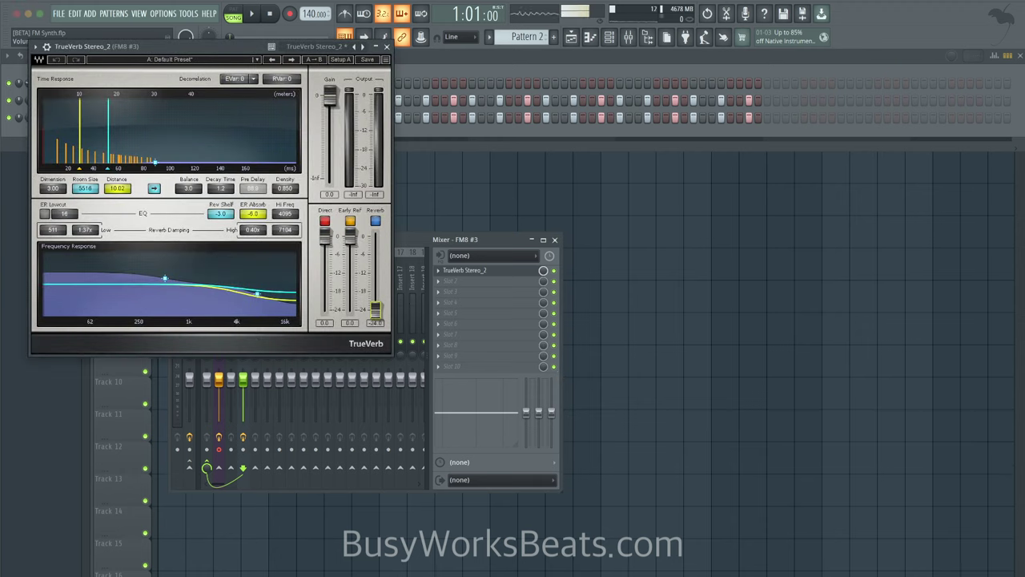
pyautogui.press('space')
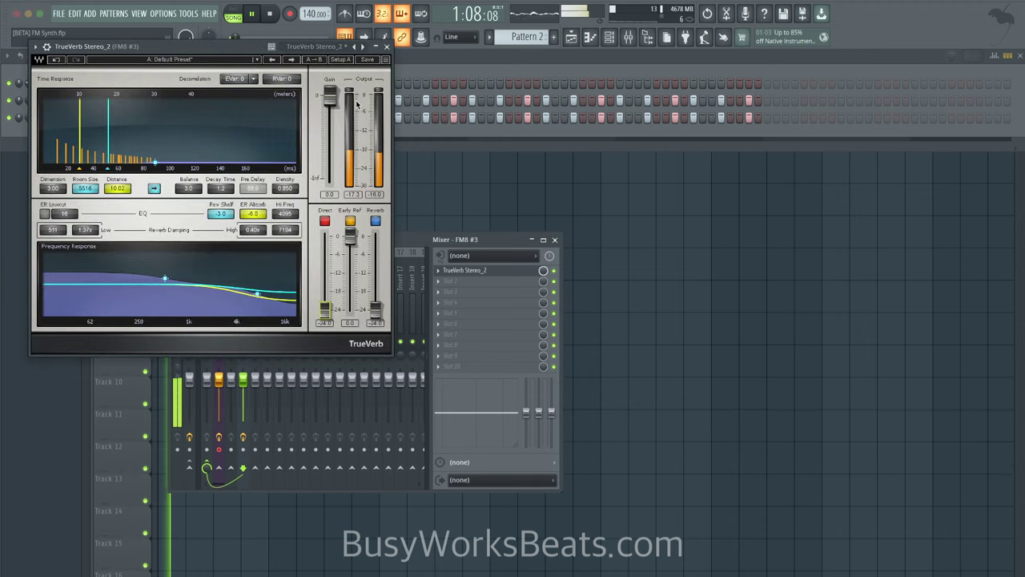
pyautogui.click(387, 46)
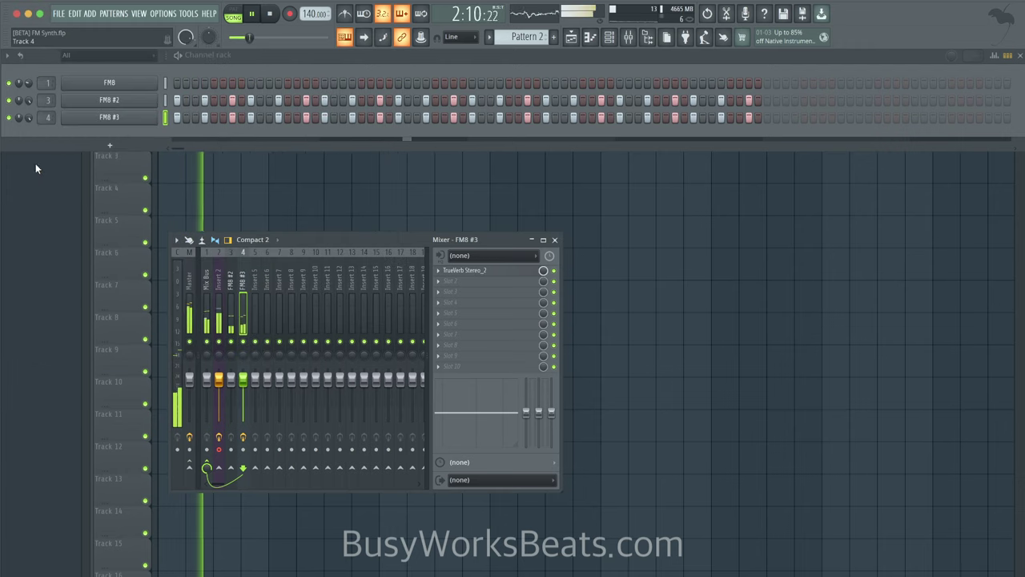
# - Lower the FM8 #3 mixer track's volume to about -10.1 dB and save the project
pyautogui.moveTo(252, 382); pyautogui.dragTo(252, 395)
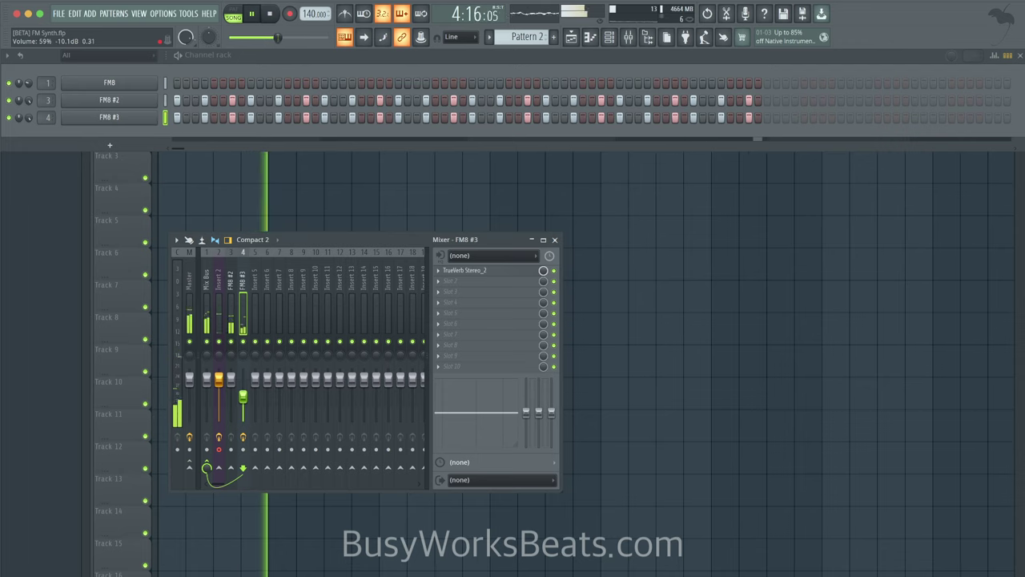
pyautogui.press('space')
pyautogui.hotkey('ctrl', 's')
# - Raise the FM8 #2 mixer track's volume slightly during playback
pyautogui.click(164, 101)
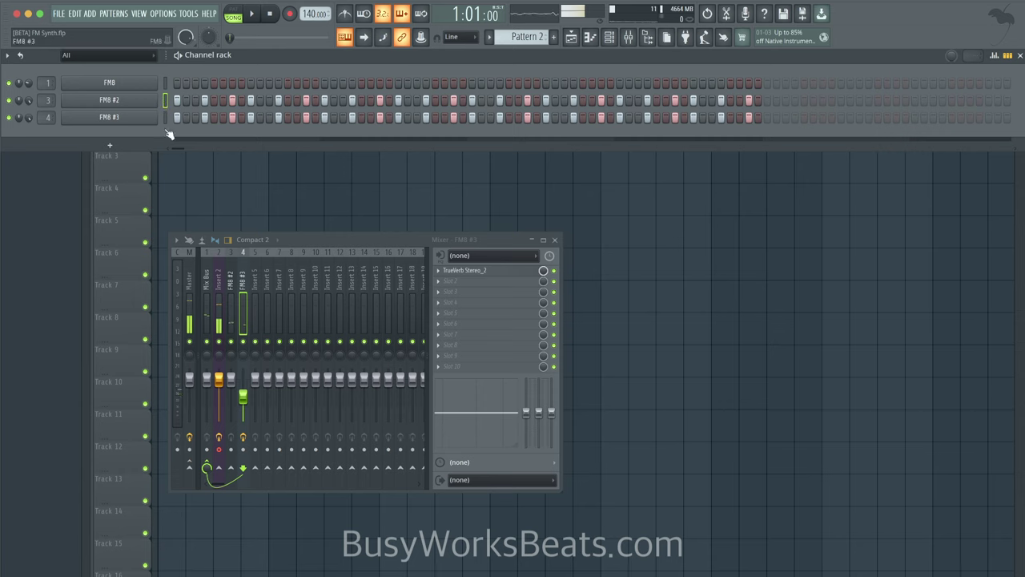
pyautogui.press('space')
pyautogui.moveTo(231, 378); pyautogui.dragTo(232, 367)
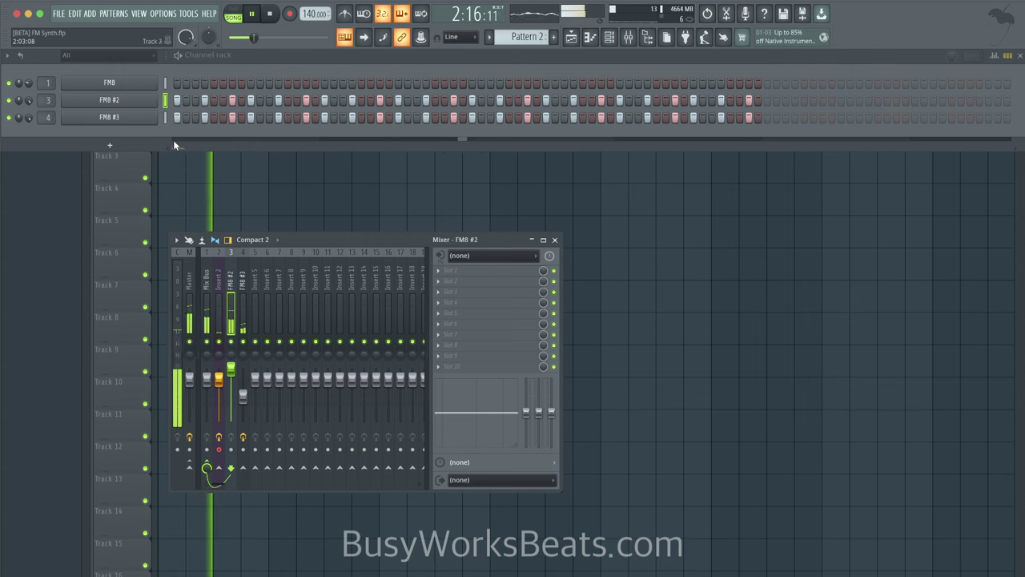
# - Stop playback and add another FM8 channel below FM8 #3
pyautogui.click(167, 125)
pyautogui.press('space')
pyautogui.click(120, 145)
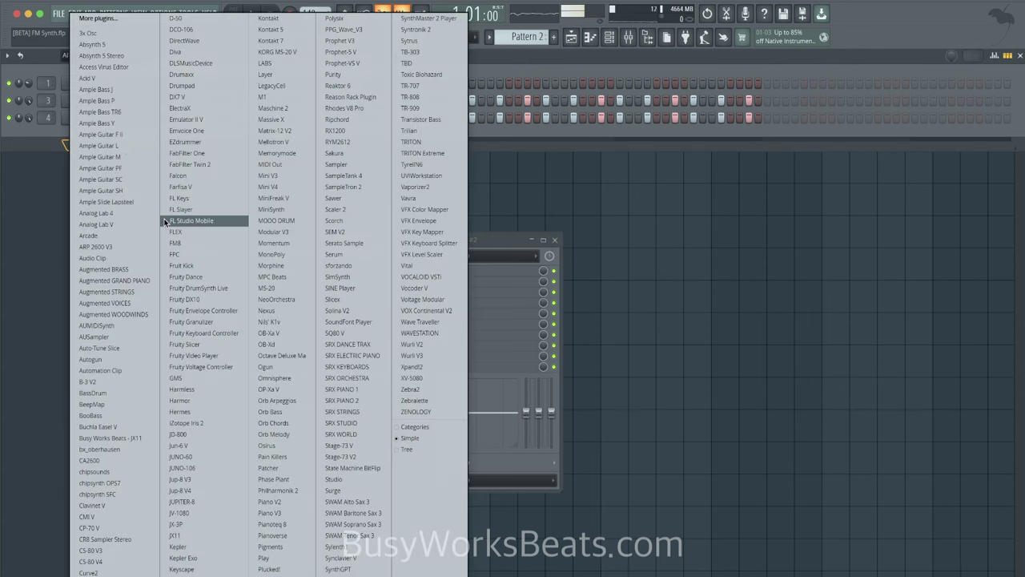
pyautogui.click(184, 242)
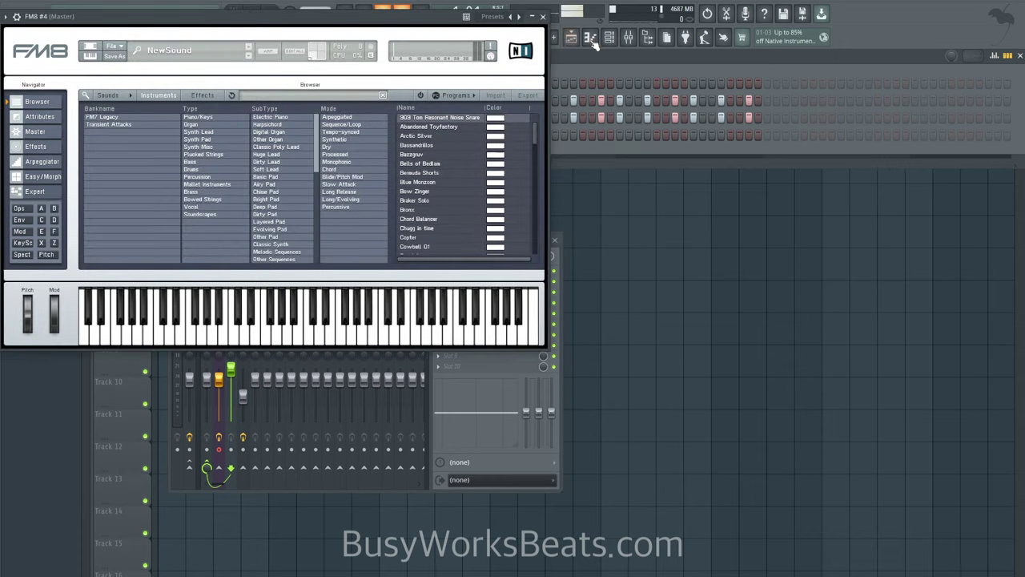
pyautogui.click(544, 17)
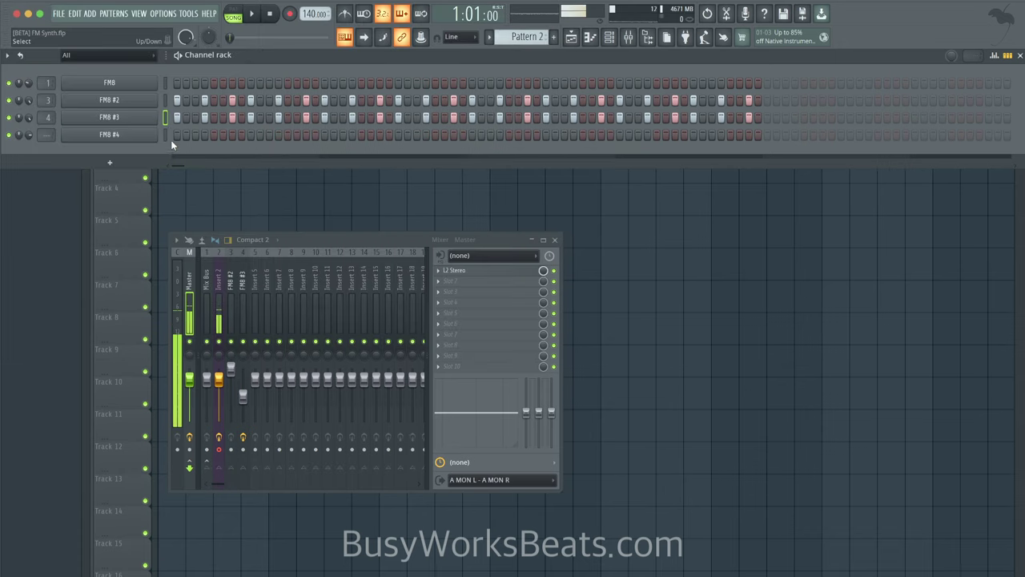
# - Route FM8 #4 to mixer track 5, give it the same step pattern as FM8 #3 and open its synth
pyautogui.click(166, 135)
pyautogui.hotkey('ctrl', 'l')
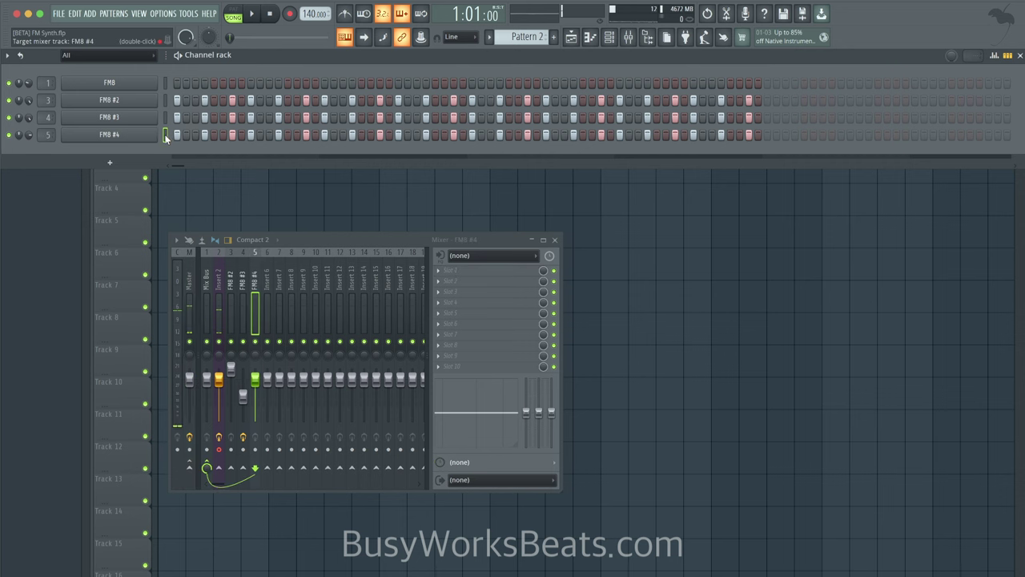
pyautogui.click(151, 137)
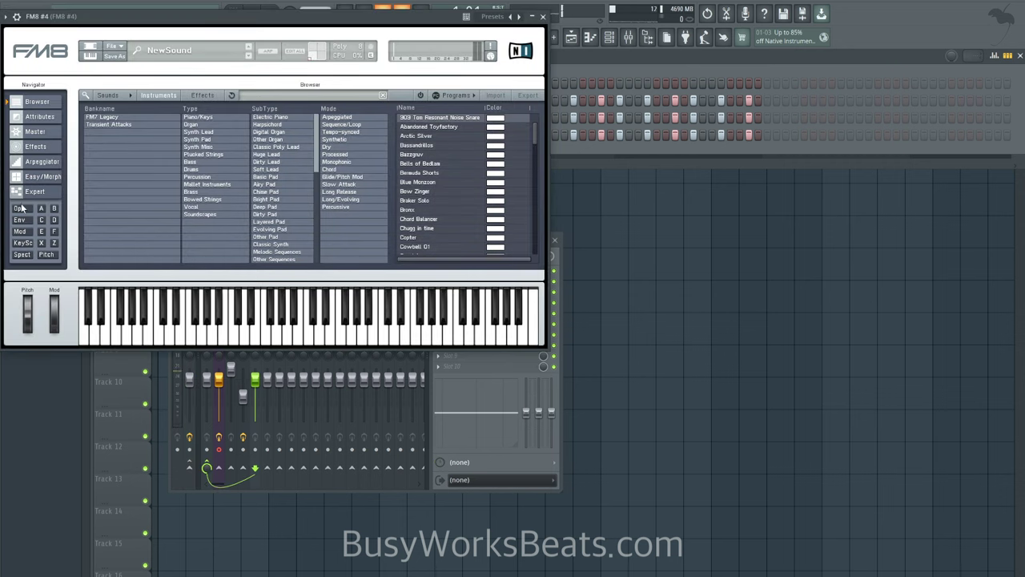
# - Shape operator F's envelope in FM8 #4 into a short decay, and set its ratio to 0 and offset to 122 Hz
pyautogui.click(41, 231)
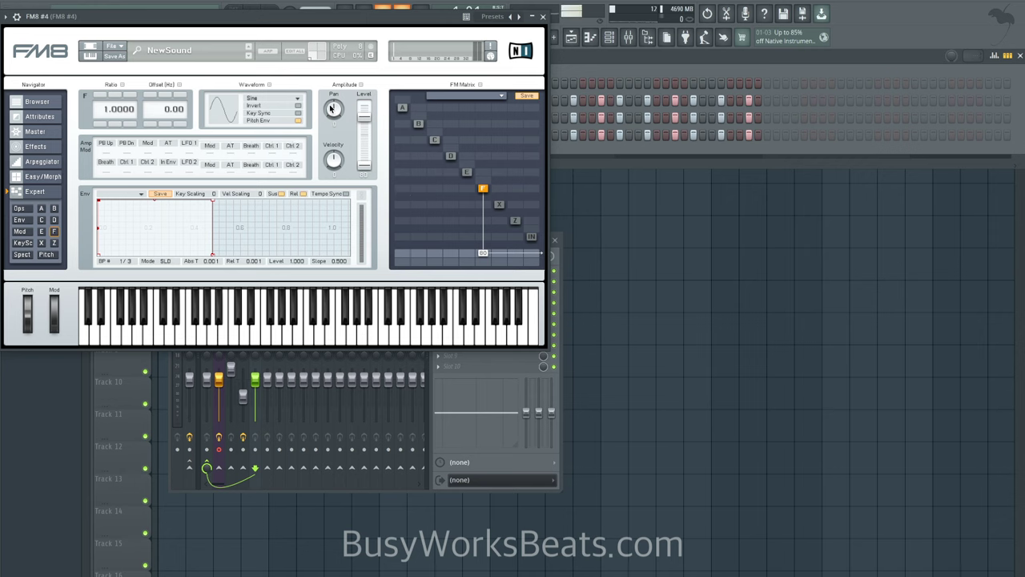
pyautogui.moveTo(213, 205); pyautogui.dragTo(196, 255)
pyautogui.press('space')
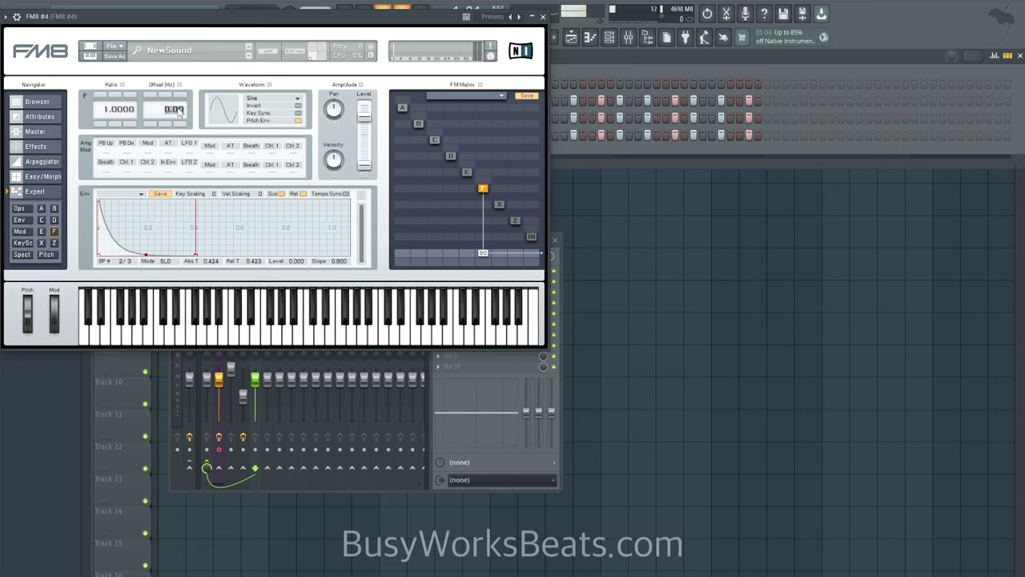
pyautogui.moveTo(165, 113); pyautogui.dragTo(167, 67)
pyautogui.click(531, 17)
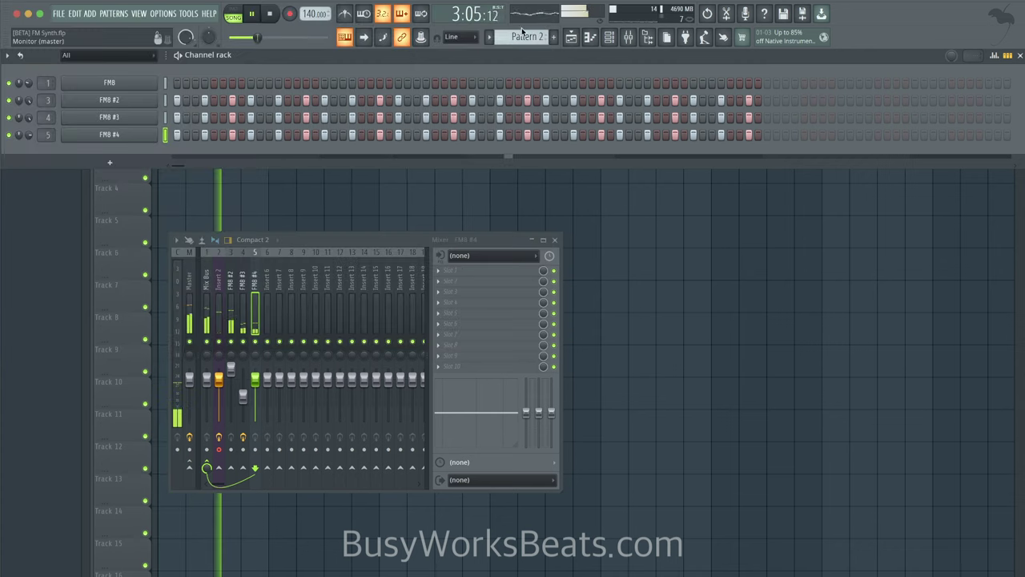
pyautogui.click(94, 138)
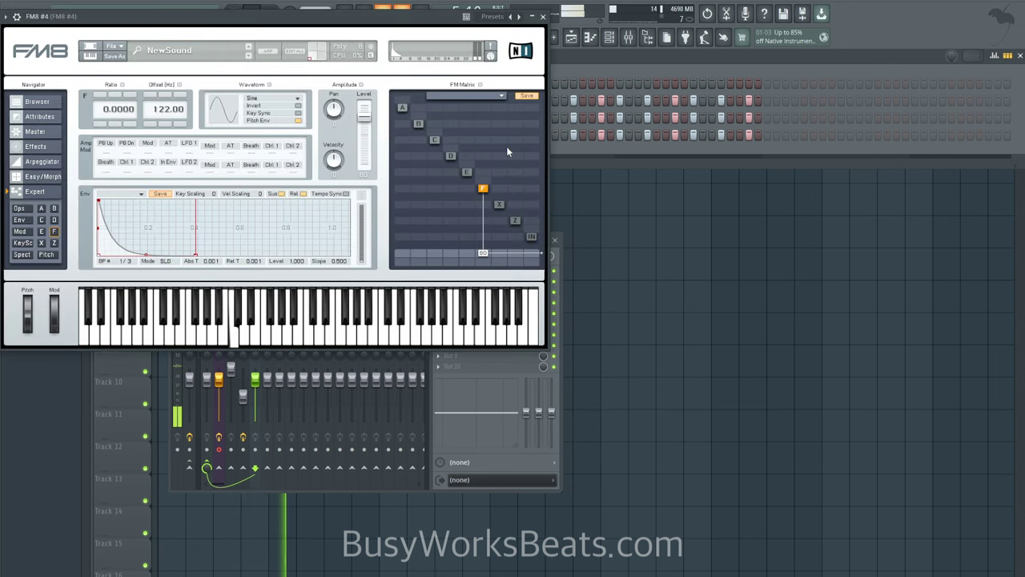
# - Make operator E, with ratio 0.7 and a short decay envelope, modulate F, and feed F back into E
pyautogui.click(467, 173)
pyautogui.moveTo(468, 192); pyautogui.dragTo(481, 177)
pyautogui.moveTo(210, 207); pyautogui.dragTo(167, 260)
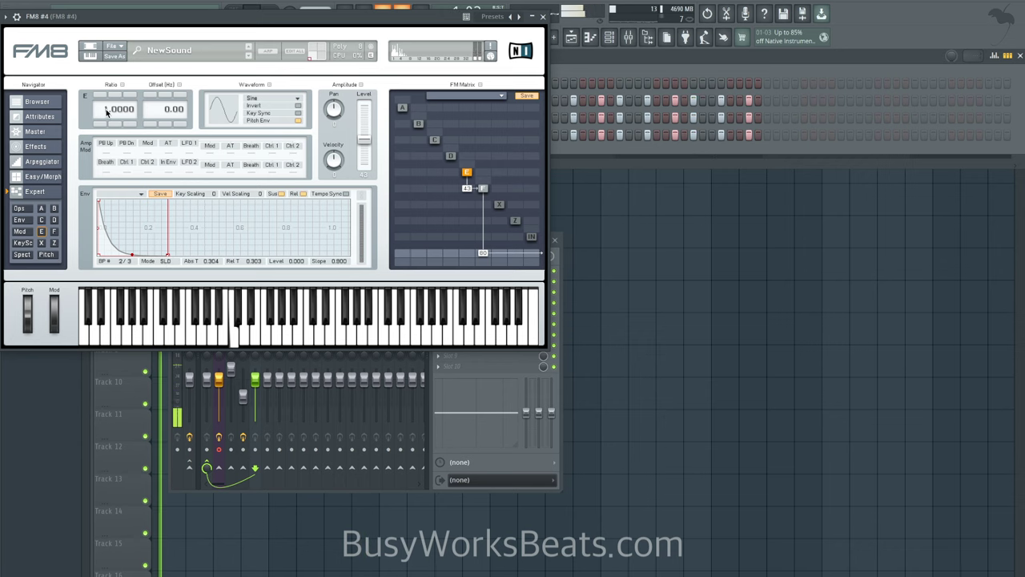
pyautogui.moveTo(107, 109); pyautogui.dragTo(106, 113)
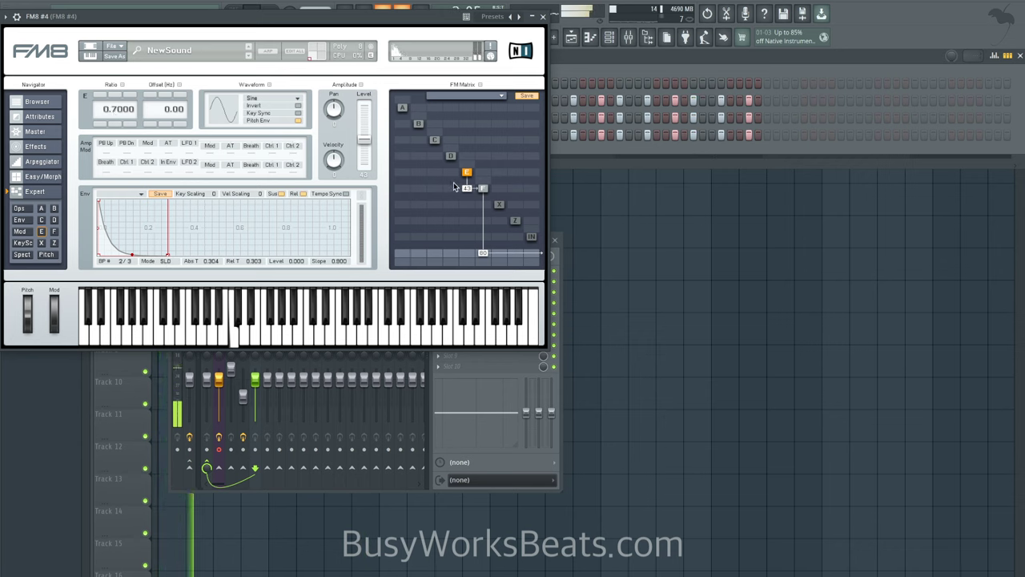
pyautogui.moveTo(467, 189)
pyautogui.mouseDown()
pyautogui.moveTo(451, 156)
pyautogui.moveTo(467, 209)
pyautogui.moveTo(491, 156)
pyautogui.moveTo(486, 127)
pyautogui.moveTo(468, 183)
pyautogui.mouseUp()
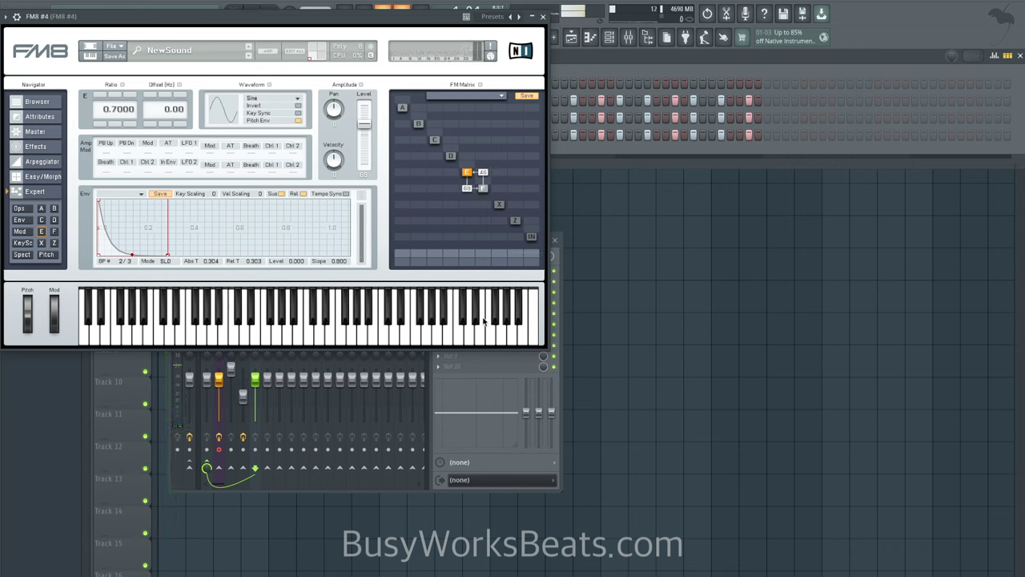
# - Replace F's direct output with a route through filter Z, and shape Z's envelope into a fast decay with a short release
pyautogui.click(515, 222)
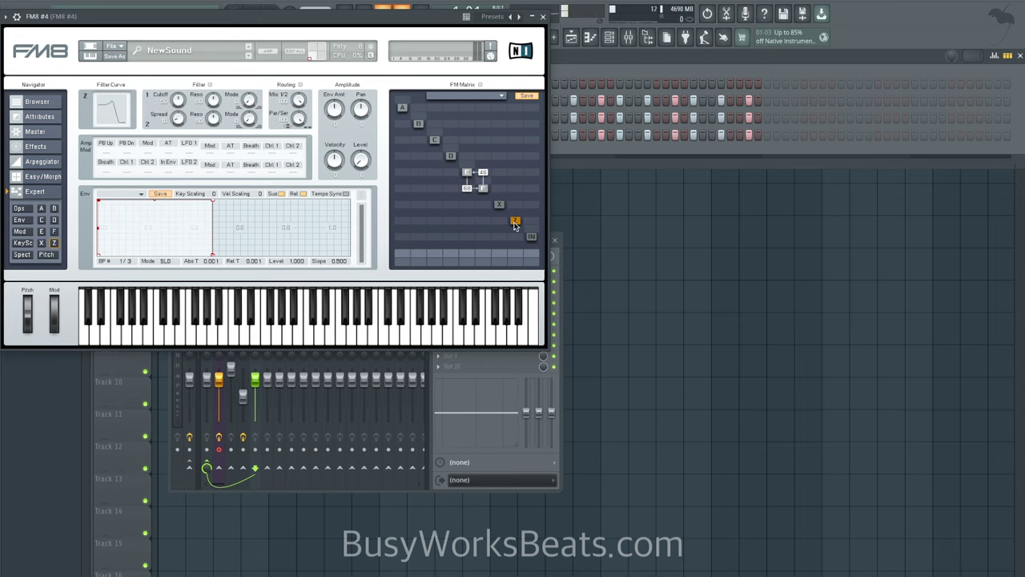
pyautogui.moveTo(483, 220); pyautogui.dragTo(498, 182)
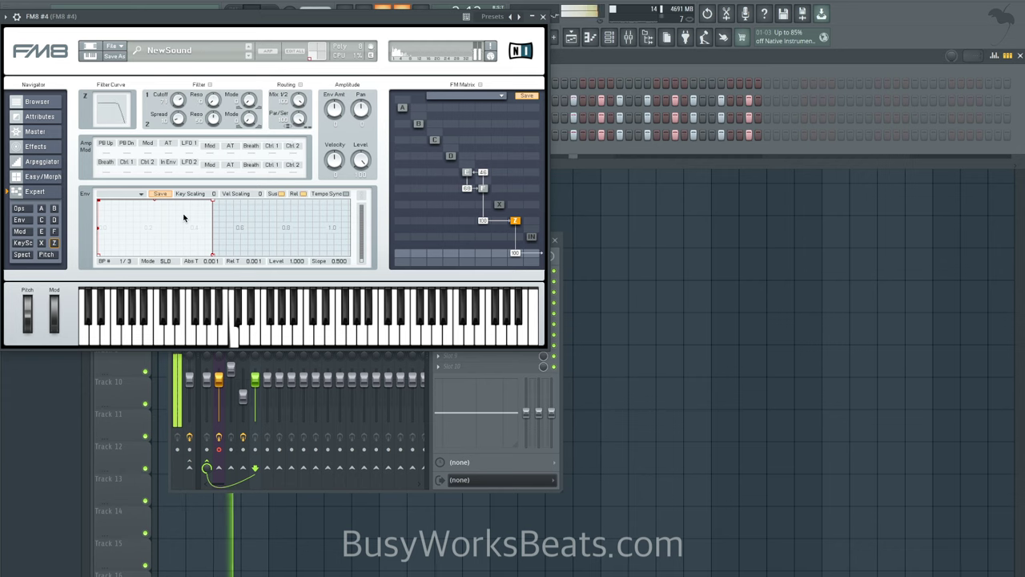
pyautogui.moveTo(212, 200); pyautogui.dragTo(240, 249)
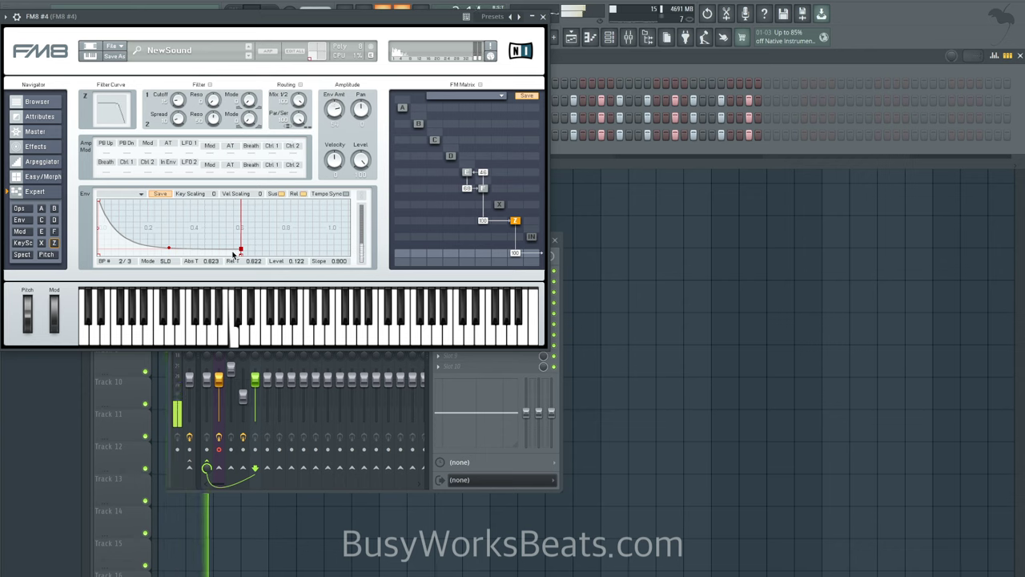
pyautogui.moveTo(240, 253); pyautogui.dragTo(308, 255)
pyautogui.moveTo(170, 248); pyautogui.dragTo(169, 253)
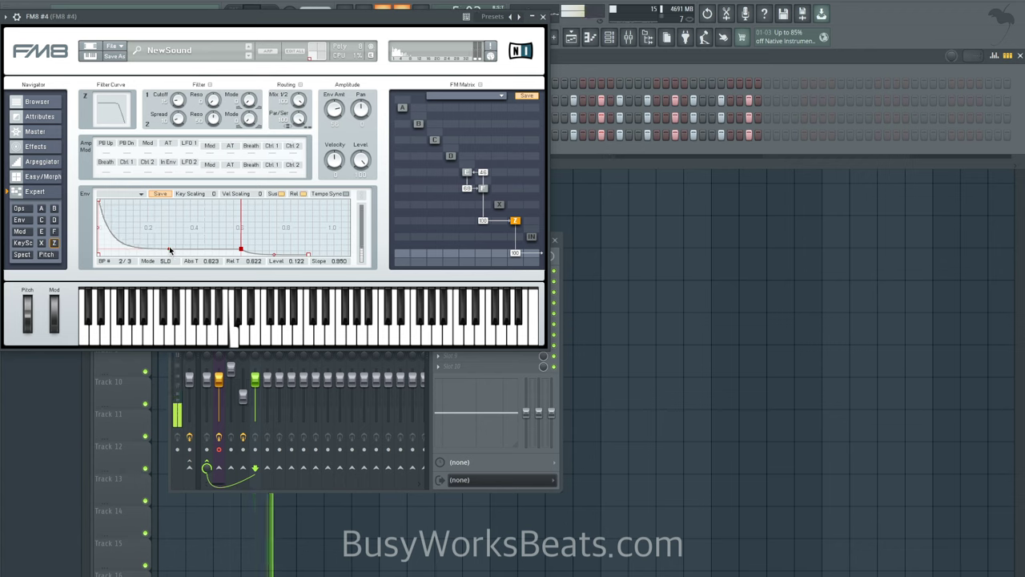
pyautogui.click(543, 16)
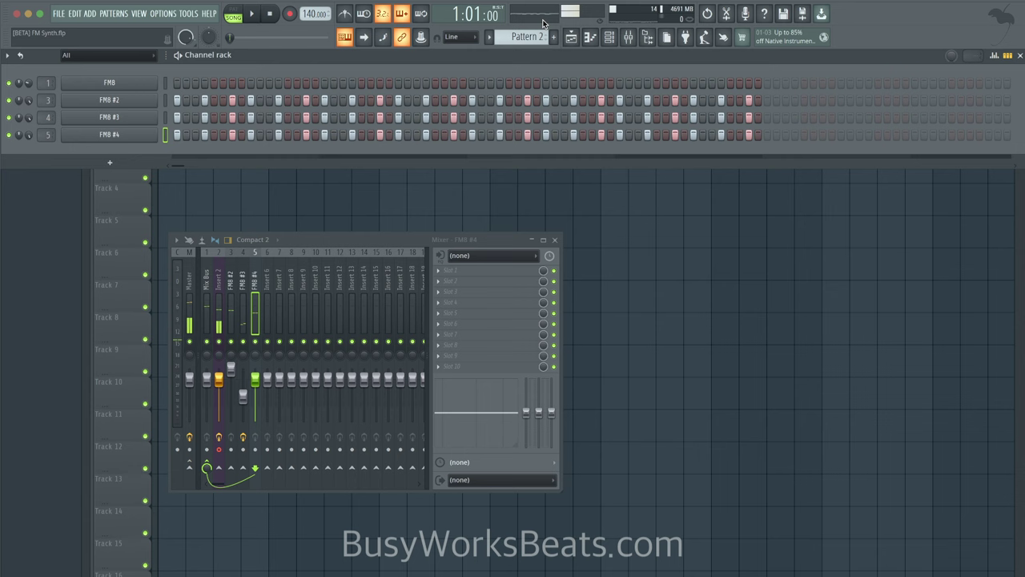
# - Enable the Reverb effect in FM8 #4 and raise its Dry/Wet to 71
pyautogui.click(134, 137)
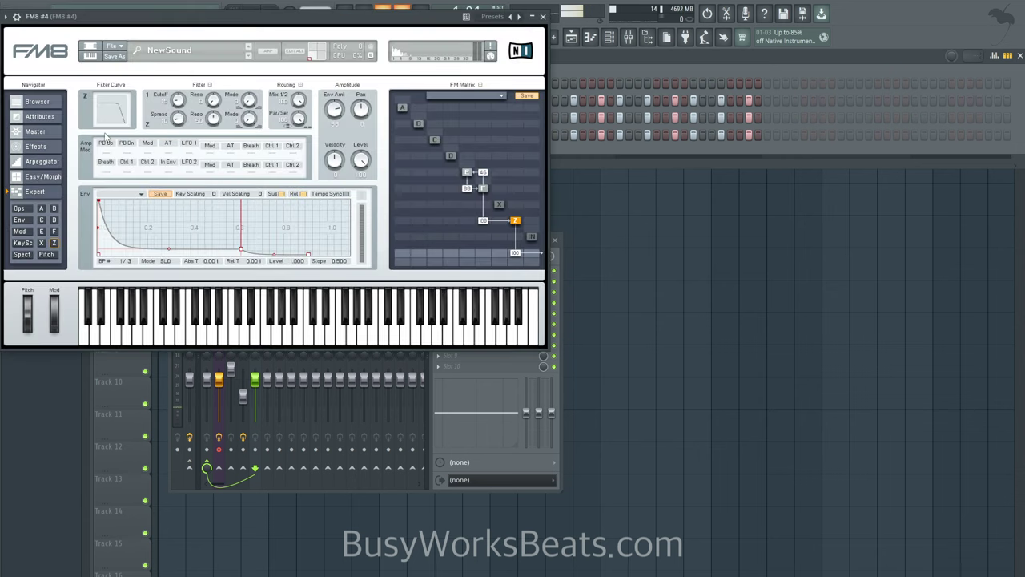
pyautogui.click(50, 146)
pyautogui.click(125, 244)
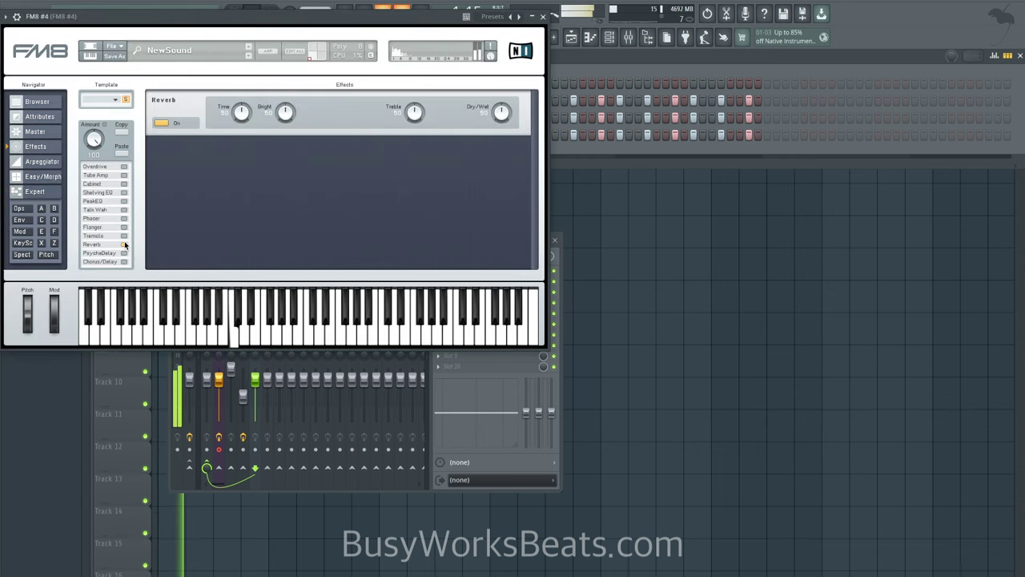
pyautogui.moveTo(501, 116)
pyautogui.mouseDown()
pyautogui.moveTo(501, 88)
pyautogui.moveTo(502, 101)
pyautogui.mouseUp()
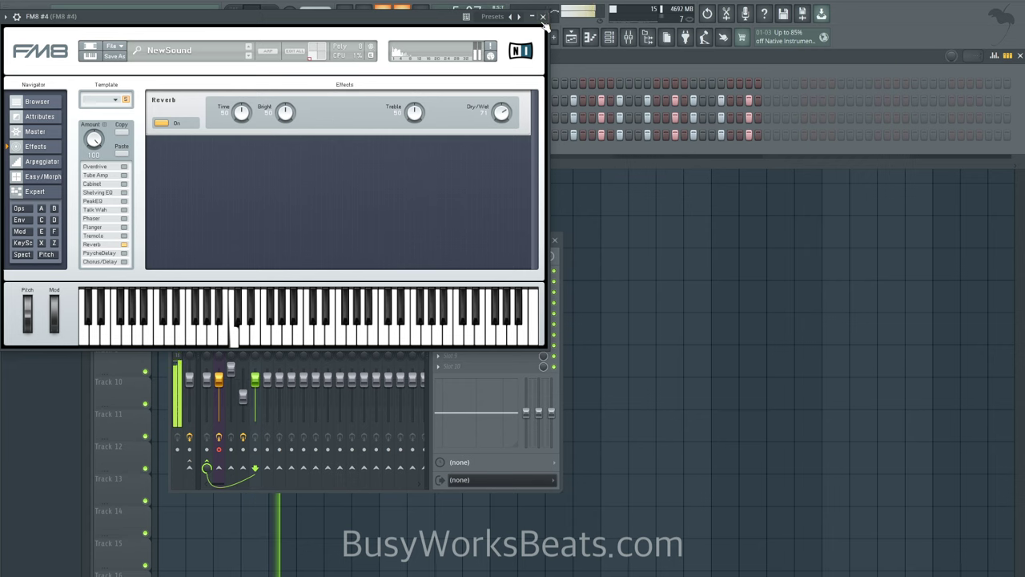
pyautogui.click(542, 17)
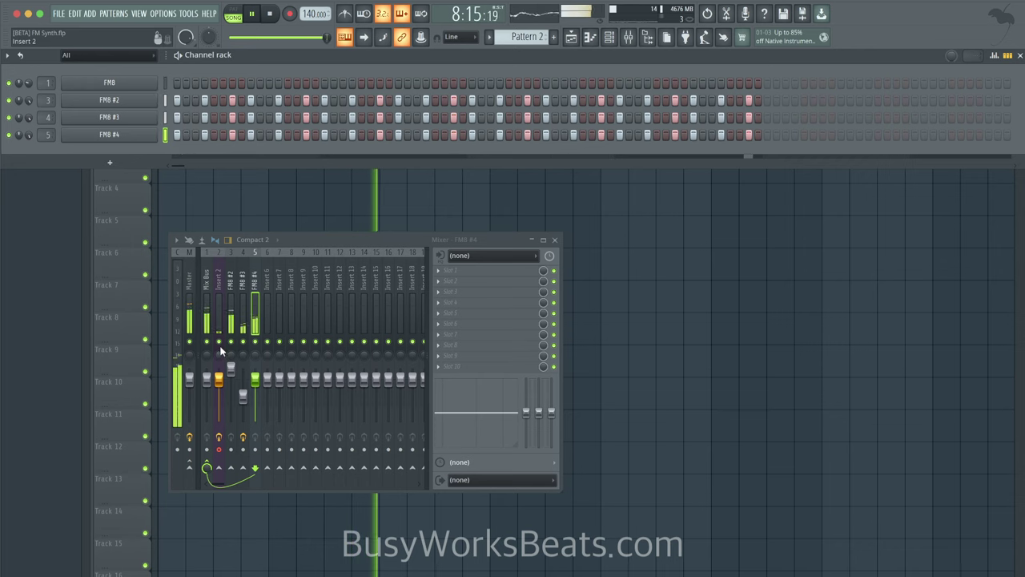
# - Route the original FM8 channel to mixer track 6 and play the song with that channel unmuted
pyautogui.press('space')
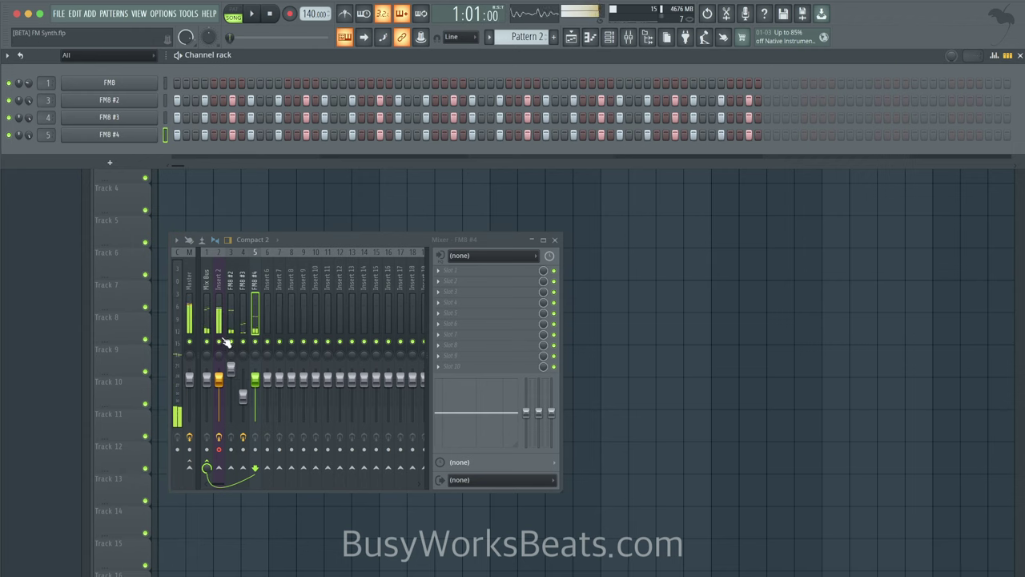
pyautogui.press('space')
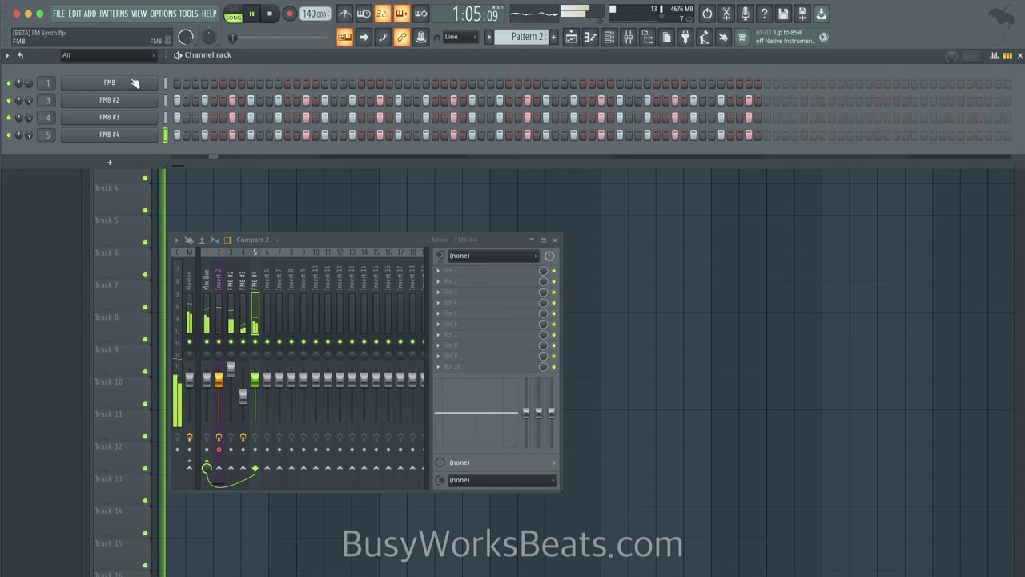
pyautogui.click(164, 82)
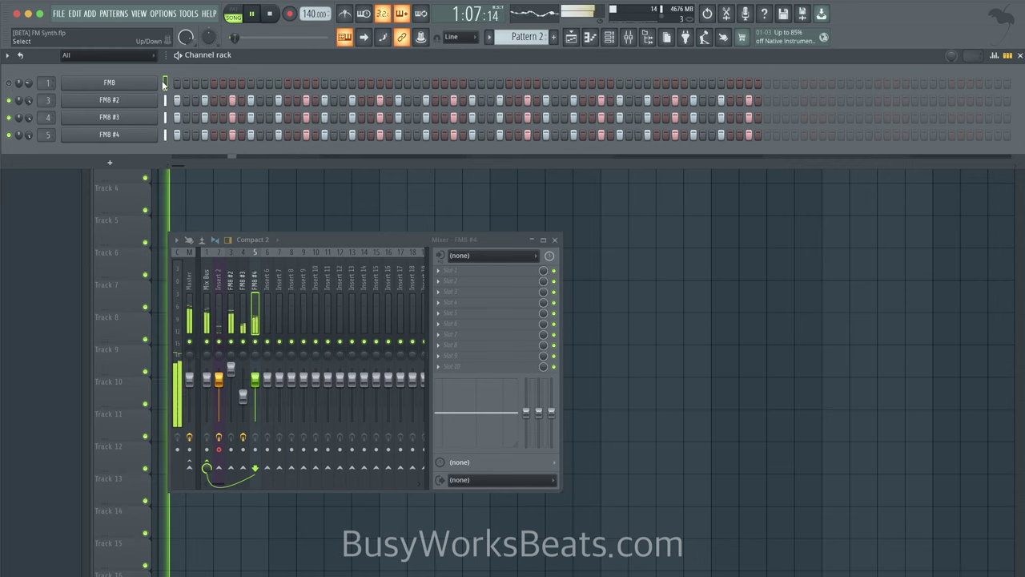
pyautogui.hotkey('ctrl', 'l')
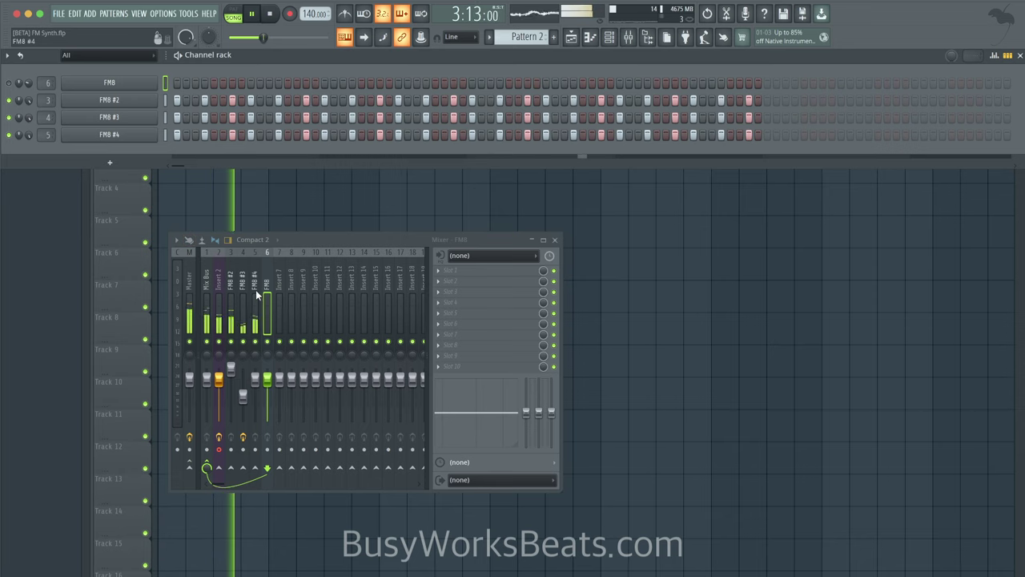
pyautogui.press('space')
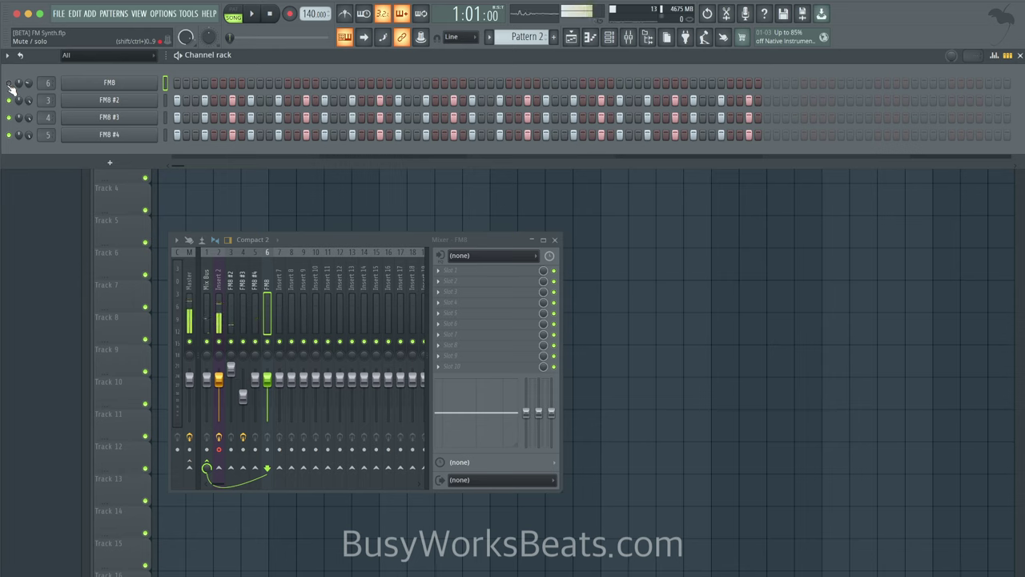
pyautogui.press('space')
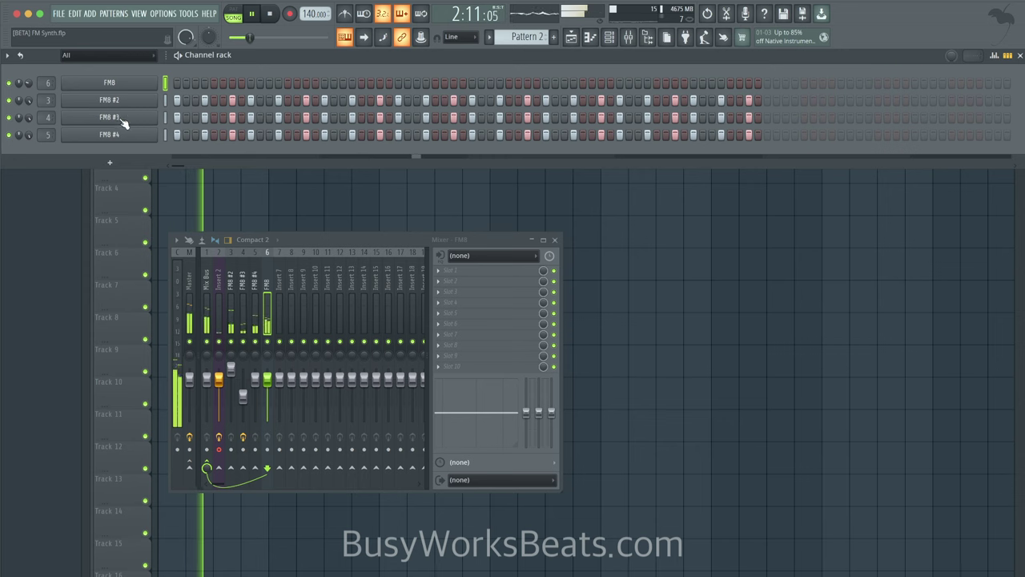
# - Enable the Chorus/Delay effect in the original FM8 channel, trying Reverb briefly but leaving it off
pyautogui.press('F5')
pyautogui.click(610, 37)
pyautogui.click(143, 83)
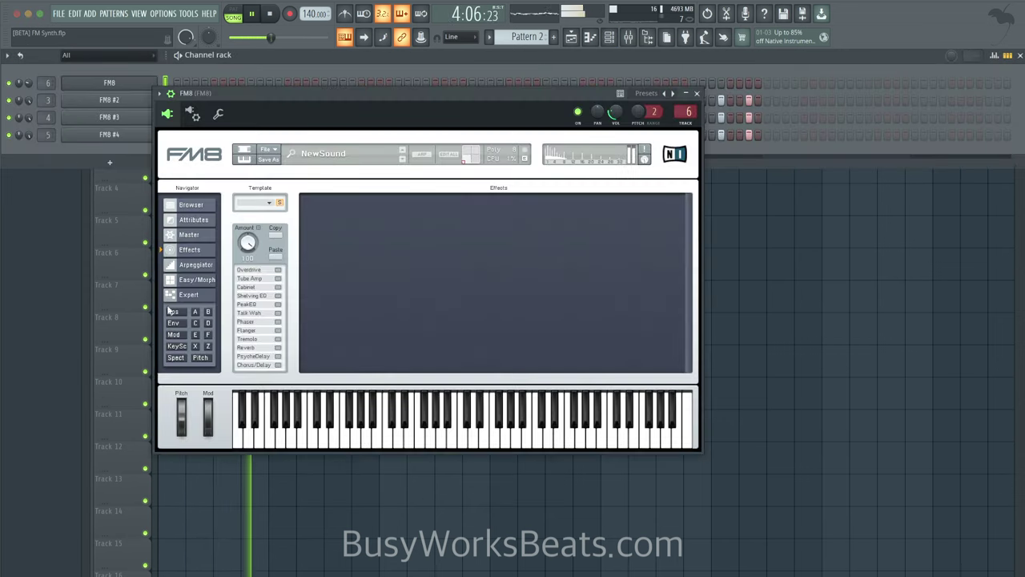
pyautogui.click(278, 364)
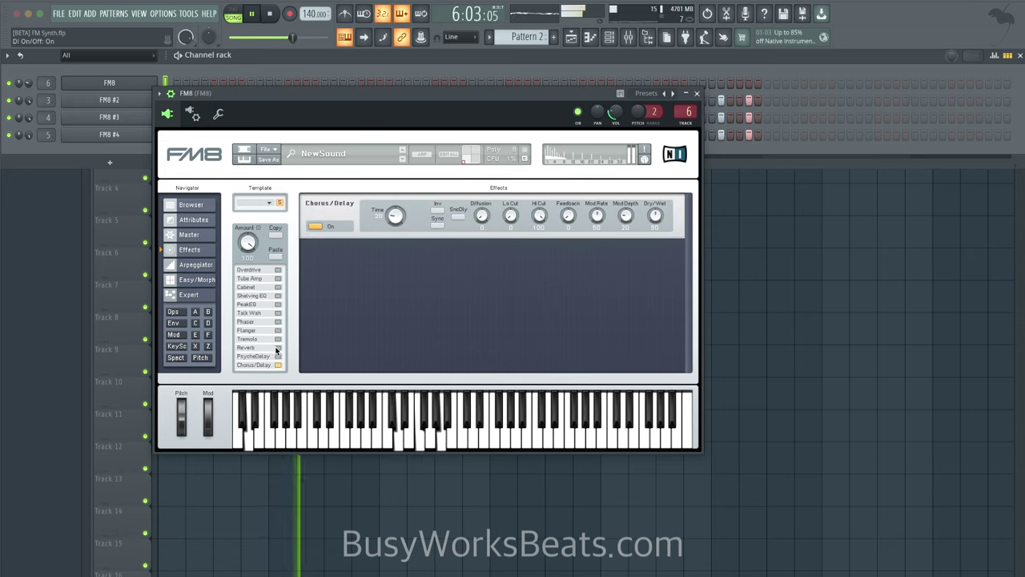
pyautogui.click(278, 349)
pyautogui.click(277, 349)
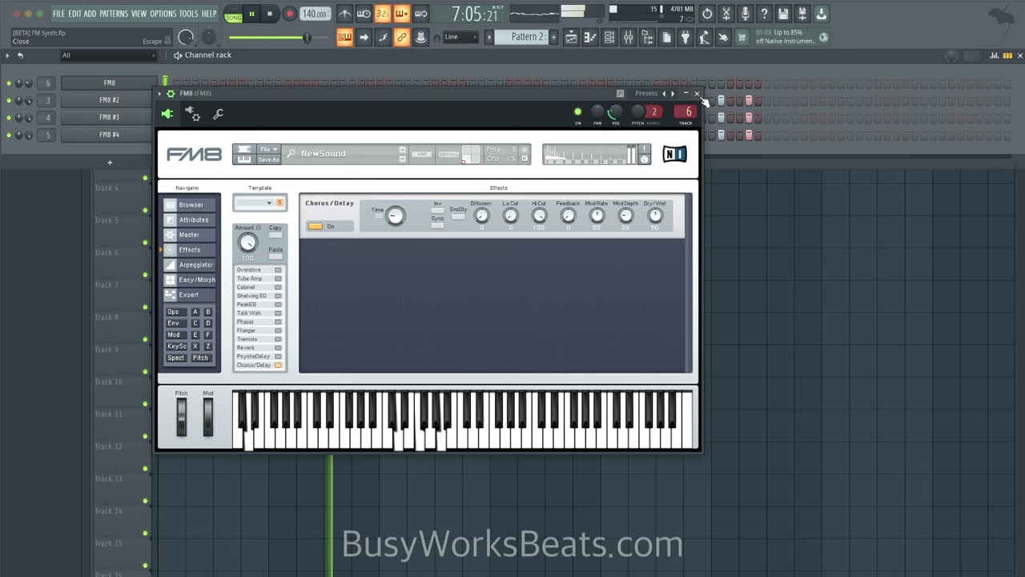
pyautogui.click(696, 93)
# - Route the FM8 #2, FM8 #3, FM8 #4 and FM8 mixer tracks only into Insert 7, and select Insert 7
pyautogui.click(629, 36)
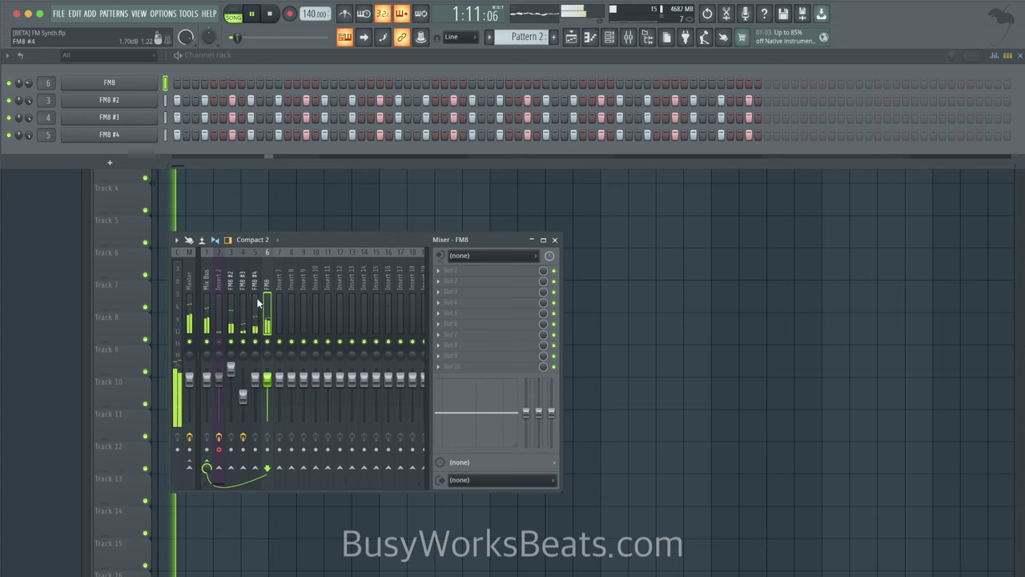
pyautogui.press('space')
pyautogui.click(280, 290)
pyautogui.click(233, 282)
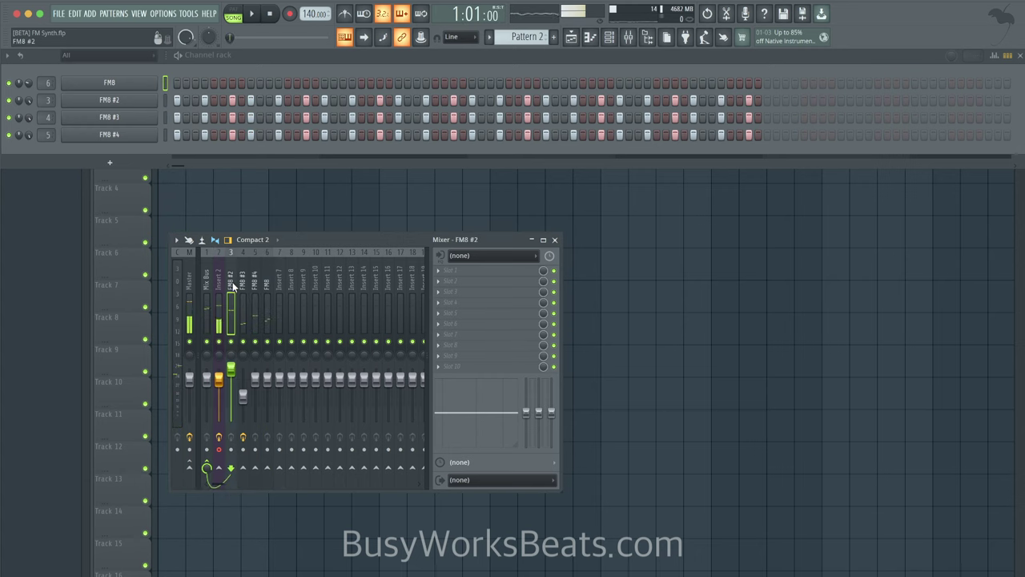
pyautogui.rightClick(281, 469)
pyautogui.click(293, 483)
pyautogui.click(283, 327)
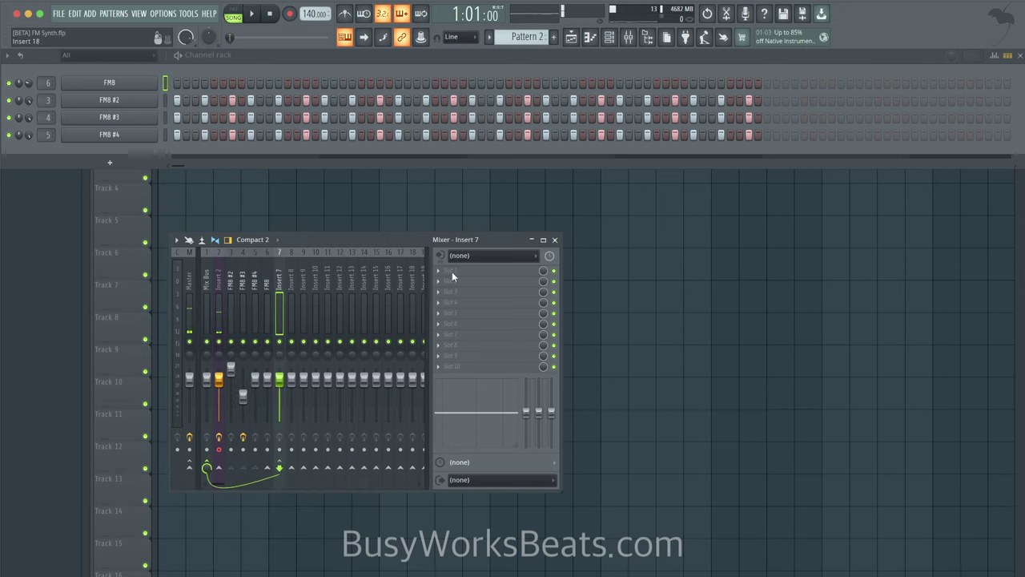
# - Load OTT into the first effect slot of Insert 7 and turn down its Depth during playback
pyautogui.click(479, 270)
pyautogui.scroll(-2, 477, 260)
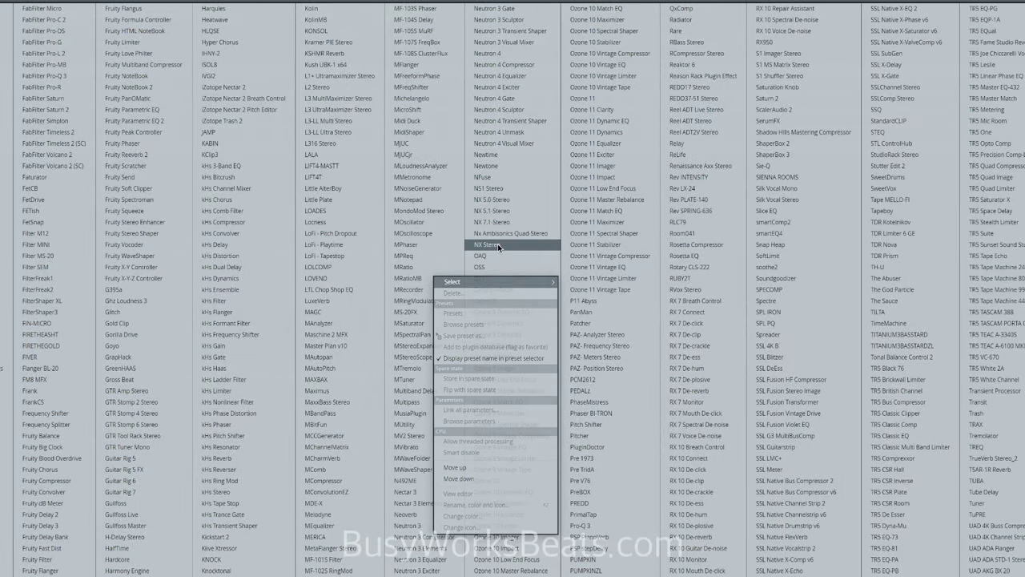
pyautogui.press('Escape')
pyautogui.click(497, 277)
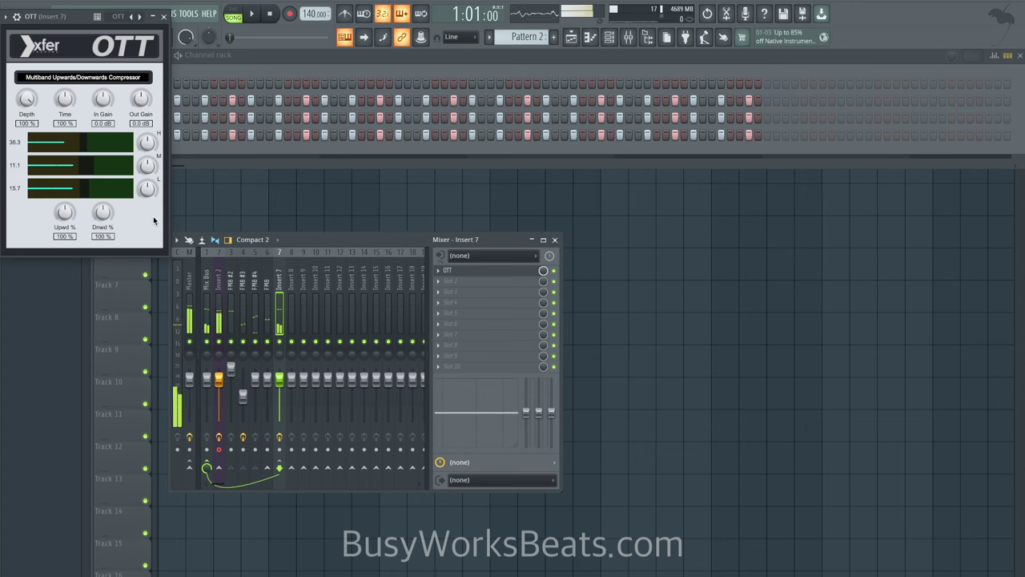
pyautogui.click(220, 342)
pyautogui.press('space')
pyautogui.moveTo(27, 98); pyautogui.dragTo(30, 171)
pyautogui.click(164, 16)
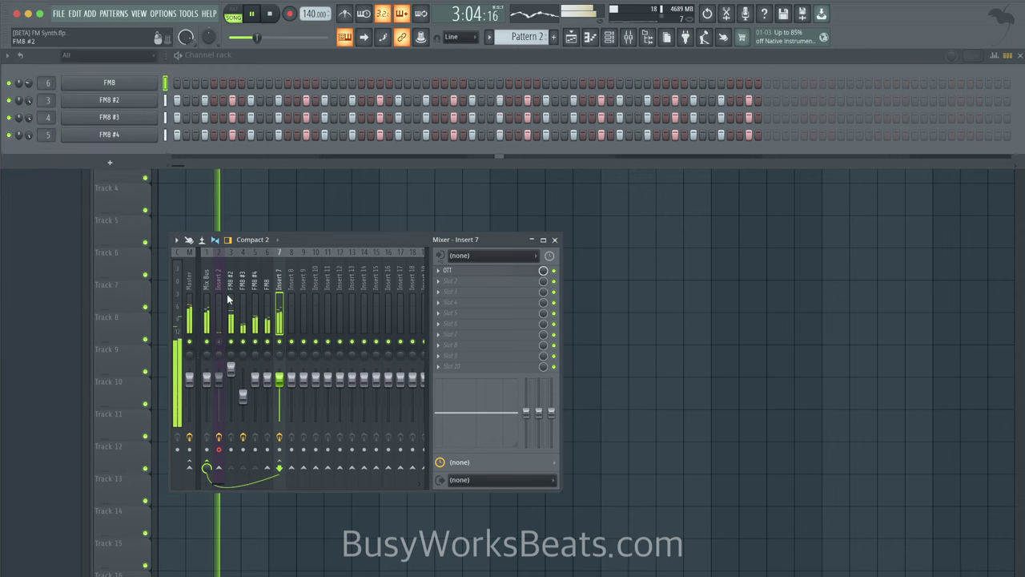
# - Open FM8 #4's effects and compare its sound with the Reverb switched off and on
pyautogui.click(254, 300)
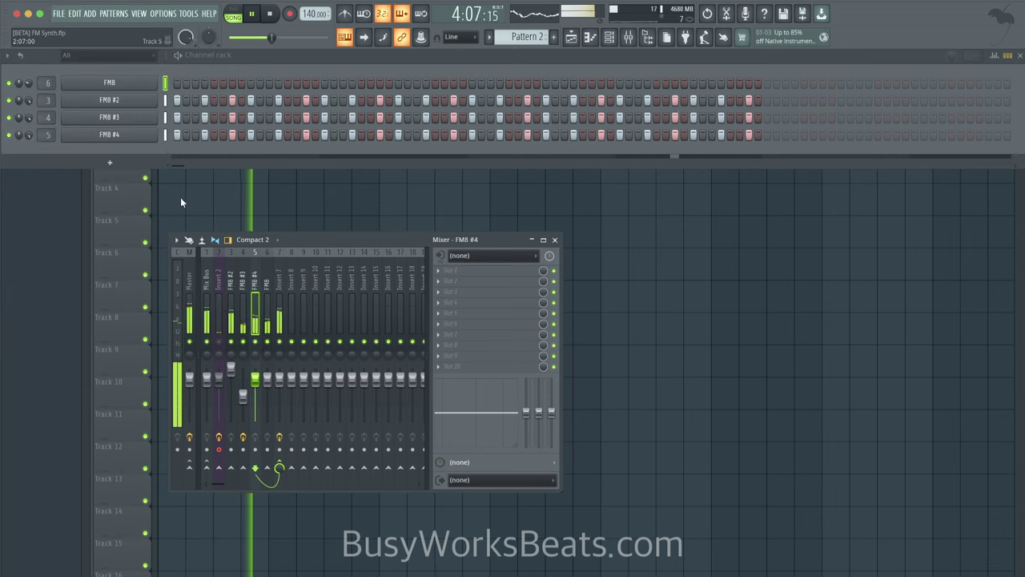
pyautogui.click(109, 135)
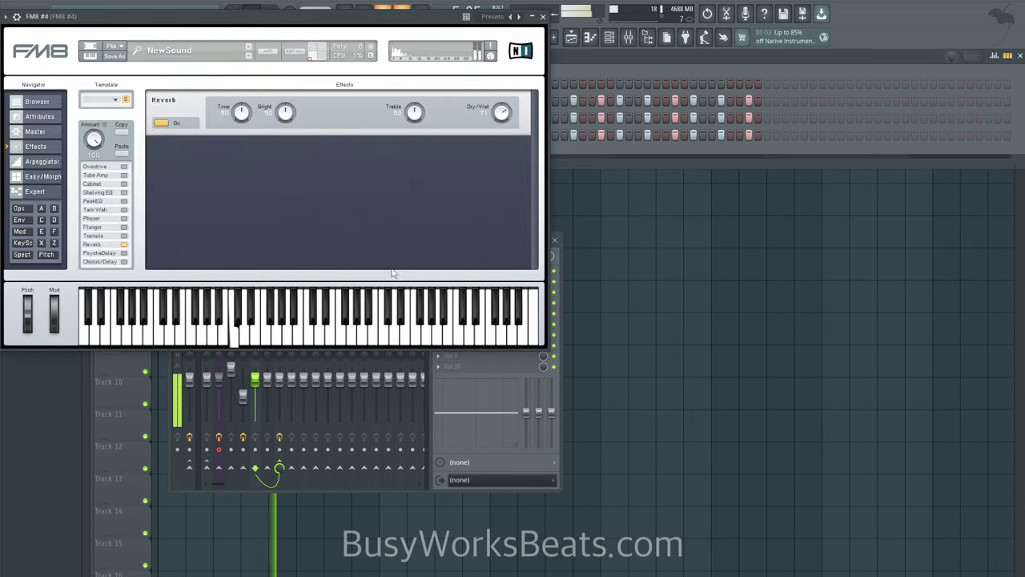
pyautogui.click(124, 244)
pyautogui.click(106, 245)
pyautogui.click(107, 245)
pyautogui.click(107, 245)
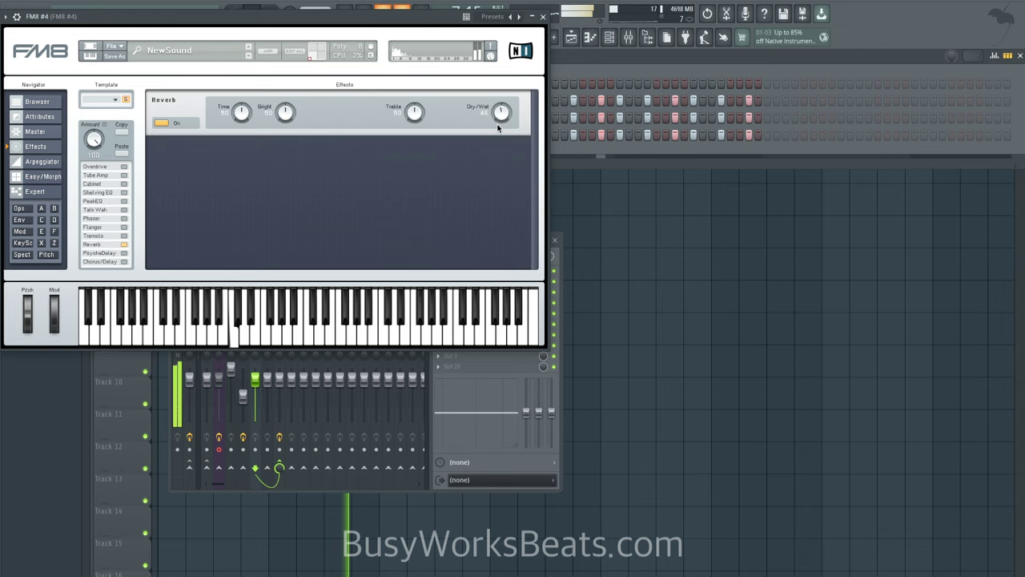
# - Set the Treble and Bright of FM8 #4's Reverb to 0, shorten its Time and raise its Dry/Wet
pyautogui.moveTo(498, 128); pyautogui.dragTo(497, 134)
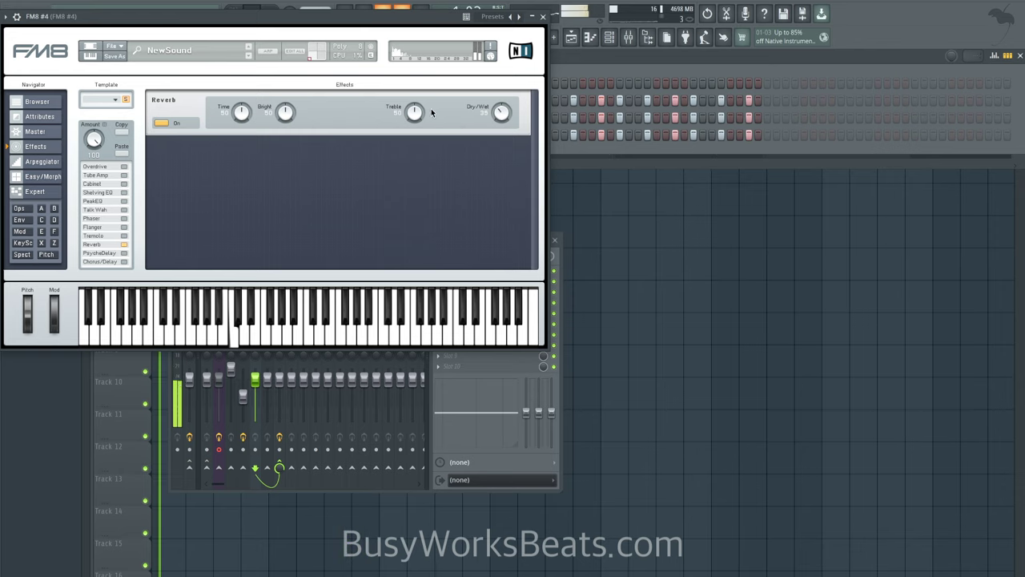
pyautogui.moveTo(416, 113); pyautogui.dragTo(417, 194)
pyautogui.moveTo(283, 111); pyautogui.dragTo(284, 176)
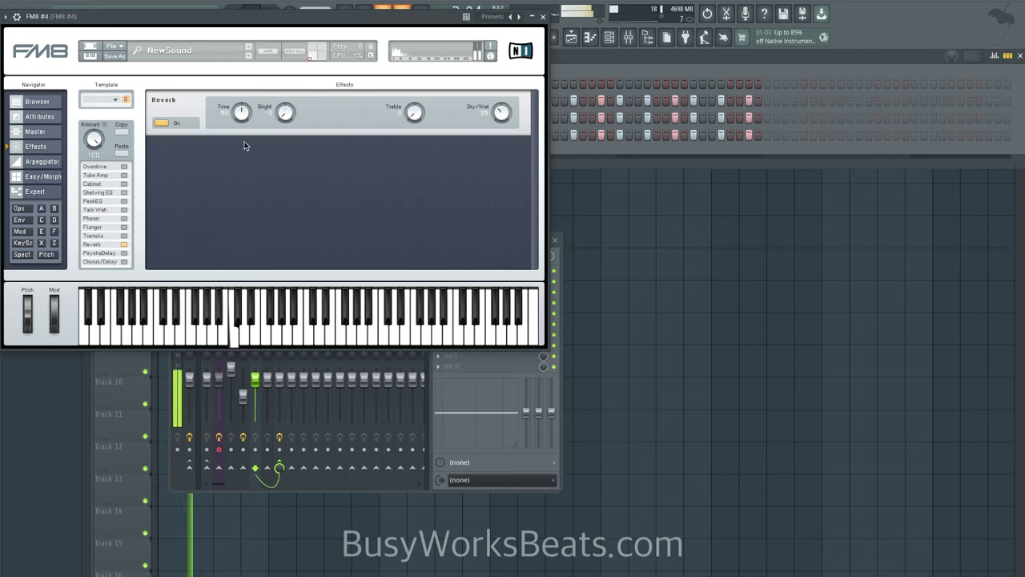
pyautogui.moveTo(241, 109); pyautogui.dragTo(241, 124)
pyautogui.moveTo(496, 127); pyautogui.dragTo(497, 93)
pyautogui.moveTo(245, 118)
pyautogui.mouseDown()
pyautogui.moveTo(239, 101)
pyautogui.moveTo(242, 127)
pyautogui.mouseUp()
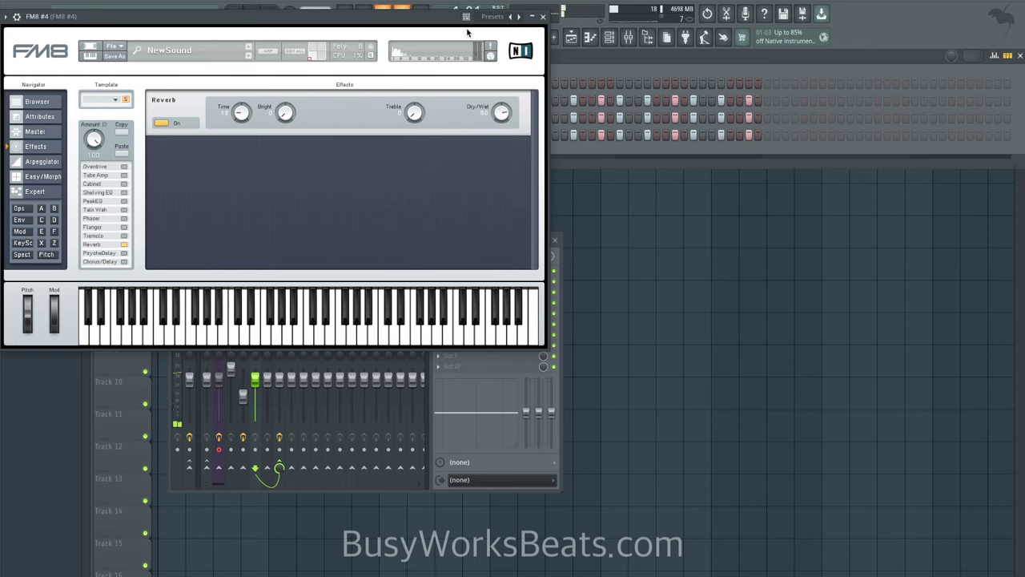
pyautogui.click(543, 16)
pyautogui.press('space')
pyautogui.click(221, 343)
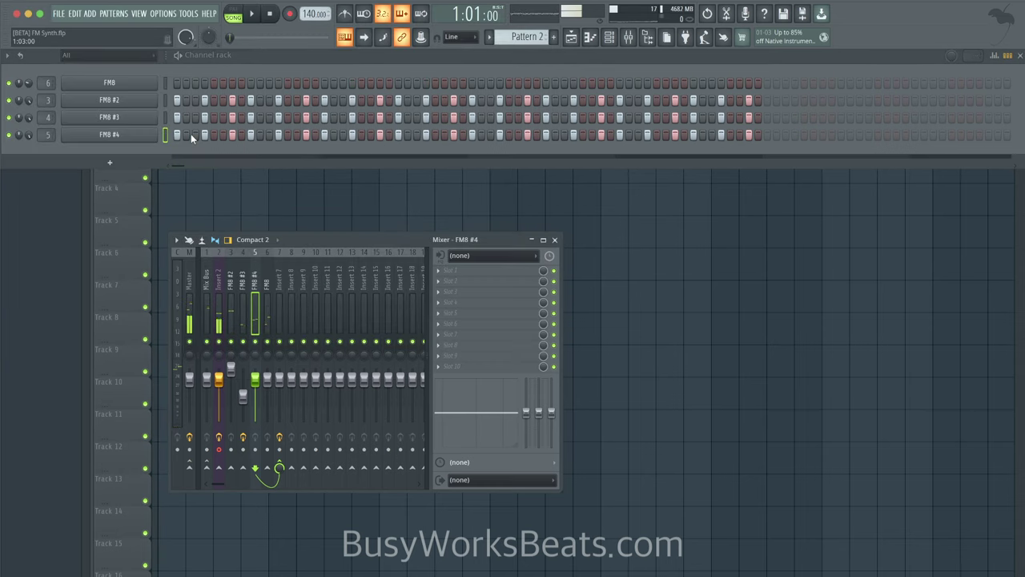
# - Review the Reverb settings of FM8 #4 and play the full arrangement
pyautogui.click(133, 135)
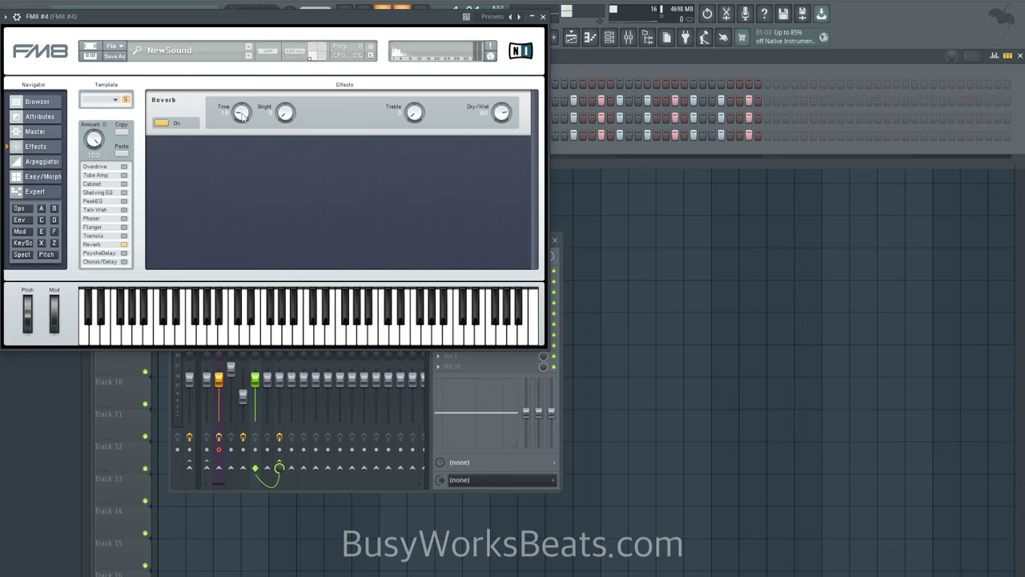
pyautogui.click(543, 17)
pyautogui.press('space')
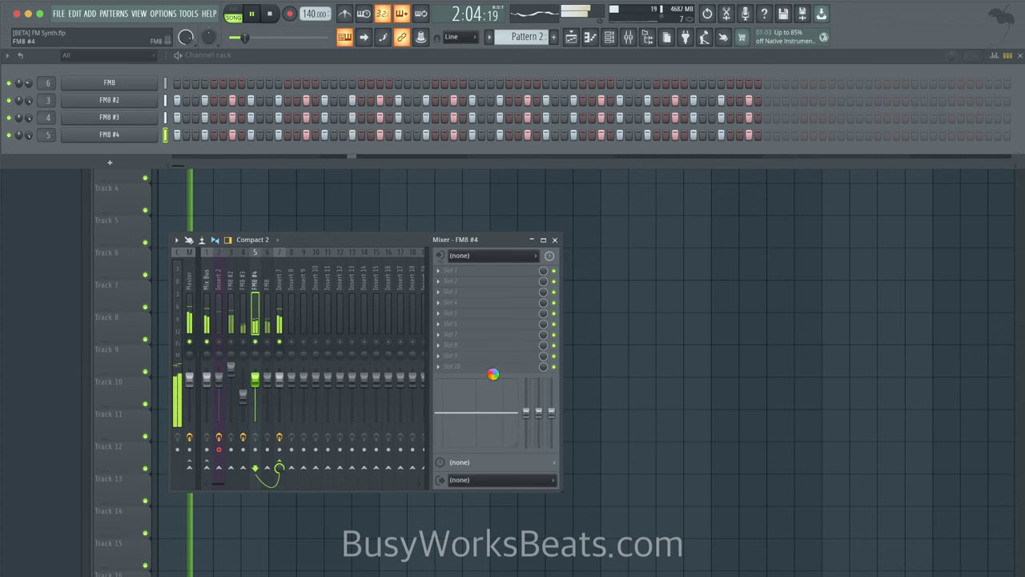
pyautogui.click(569, 573)
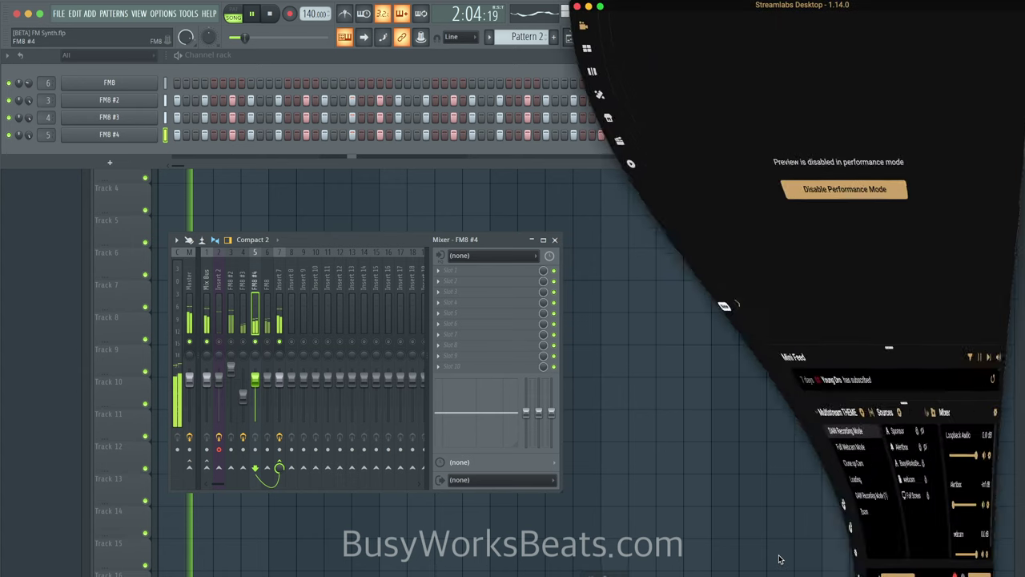